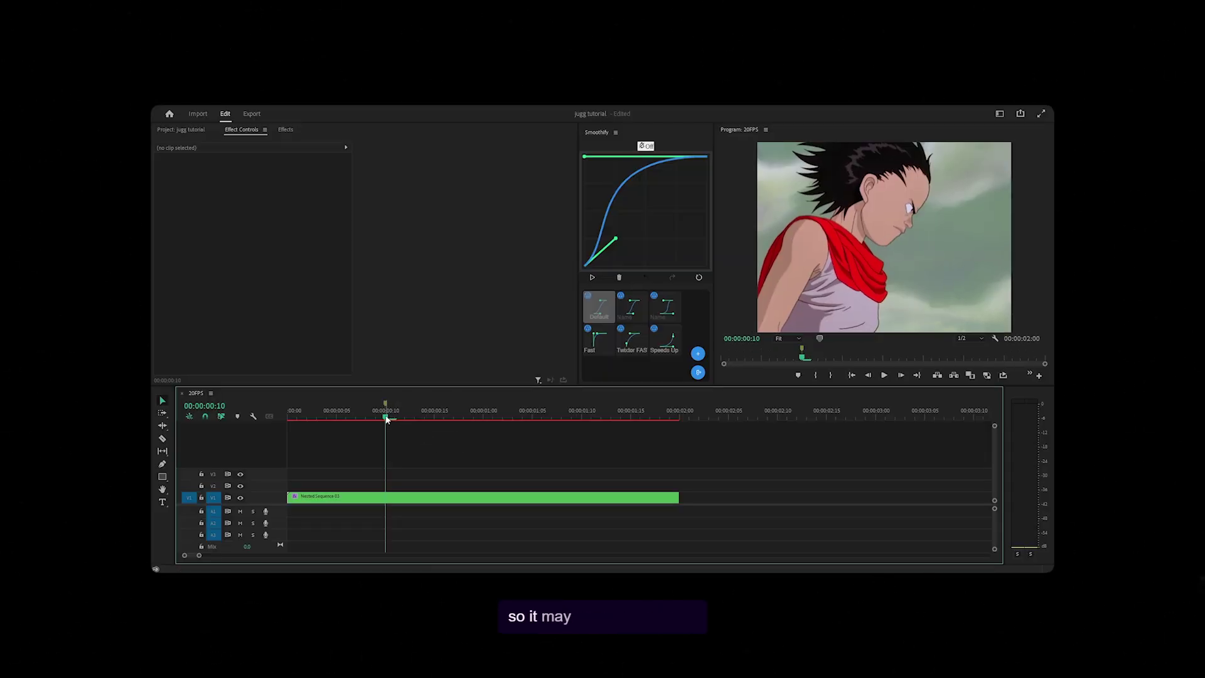
- Add timeline markers at 00:00:01:05 and 00:00:01:10 above the nested clip in the 20FPS sequence
{"action": "left_click_drag", "start_coordinate": [385, 417], "coordinate": [288, 417]}
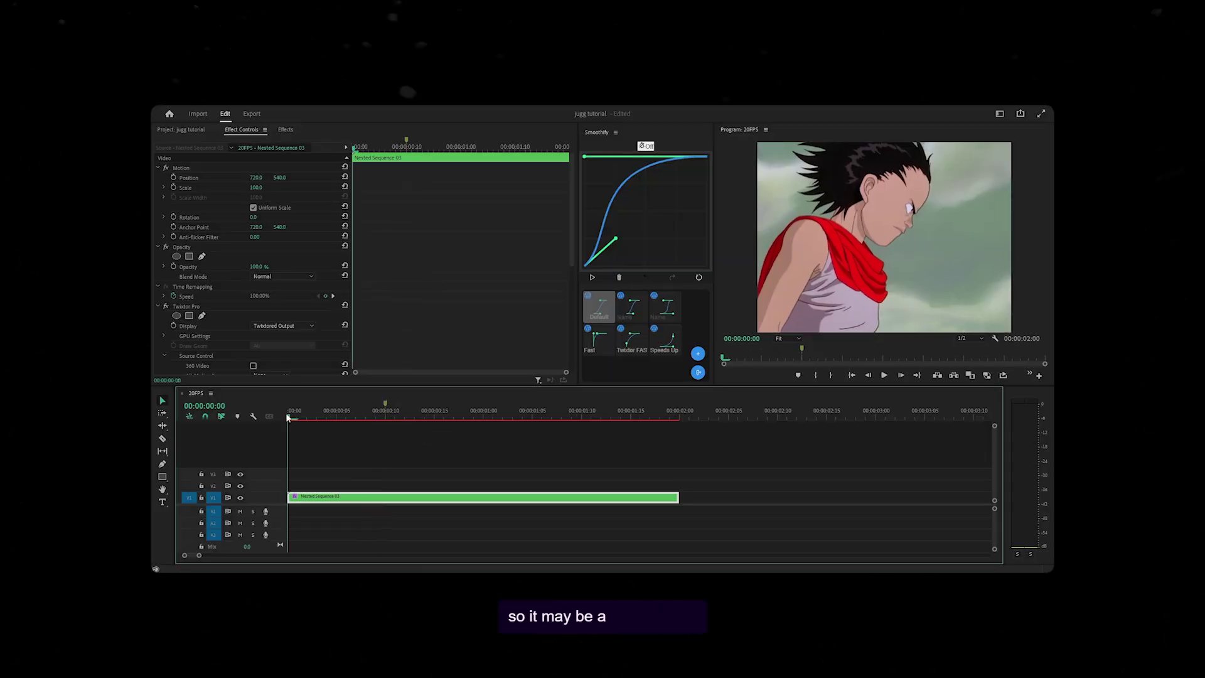
{"action": "key", "text": "shift+Right"}
{"action": "key", "text": "shift+Right"}
{"action": "key", "text": "shift+Right"}
{"action": "key", "text": "shift+Right"}
{"action": "key", "text": "shift+Right"}
{"action": "left_click", "coordinate": [400, 435]}
{"action": "key", "text": "m"}
{"action": "left_click", "coordinate": [439, 497]}
{"action": "key", "text": "shift+Right"}
{"action": "key", "text": "m"}
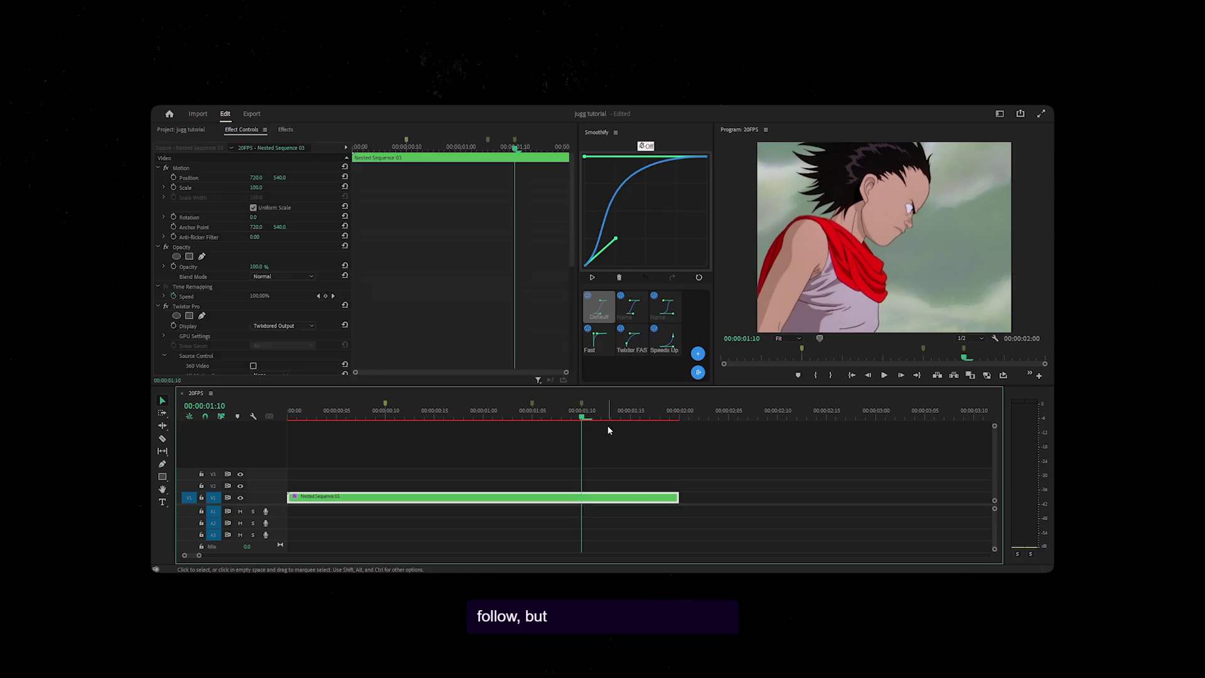
- Keyframe Twixtor Pro's Frame Num at 0 at the clip start and open its value for editing at the 00:00:00:10 marker
{"action": "left_click_drag", "start_coordinate": [614, 415], "coordinate": [276, 443]}
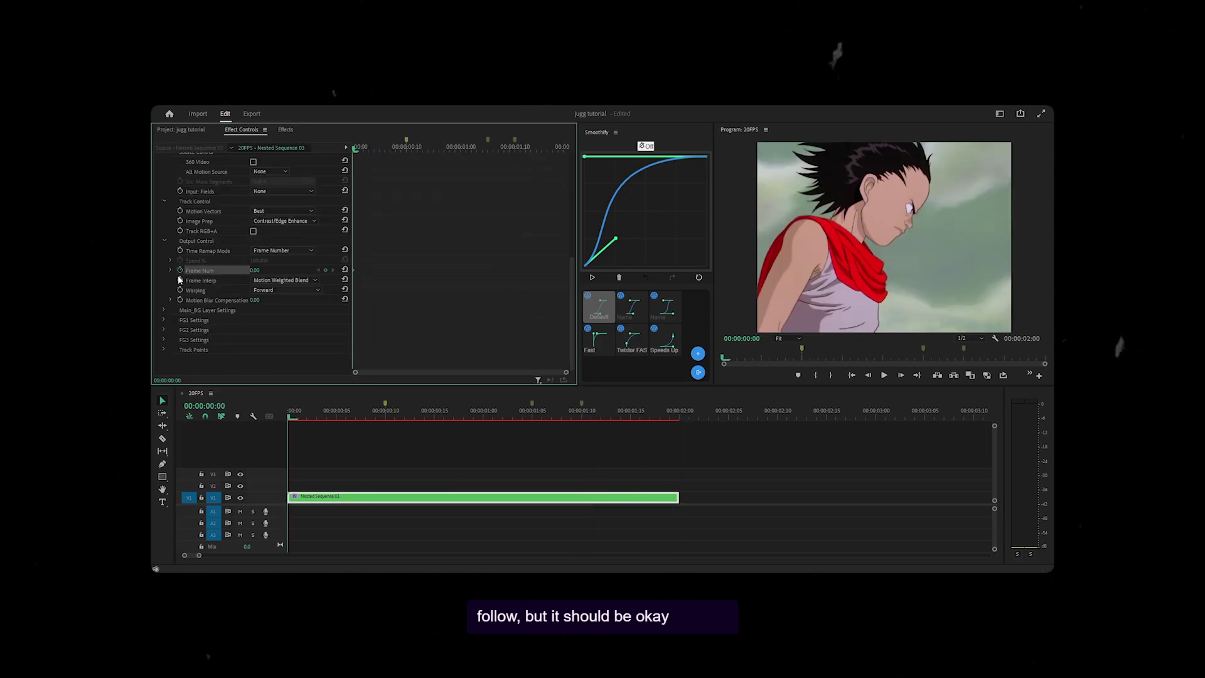
{"action": "left_click", "coordinate": [407, 146]}
{"action": "left_click", "coordinate": [262, 269]}
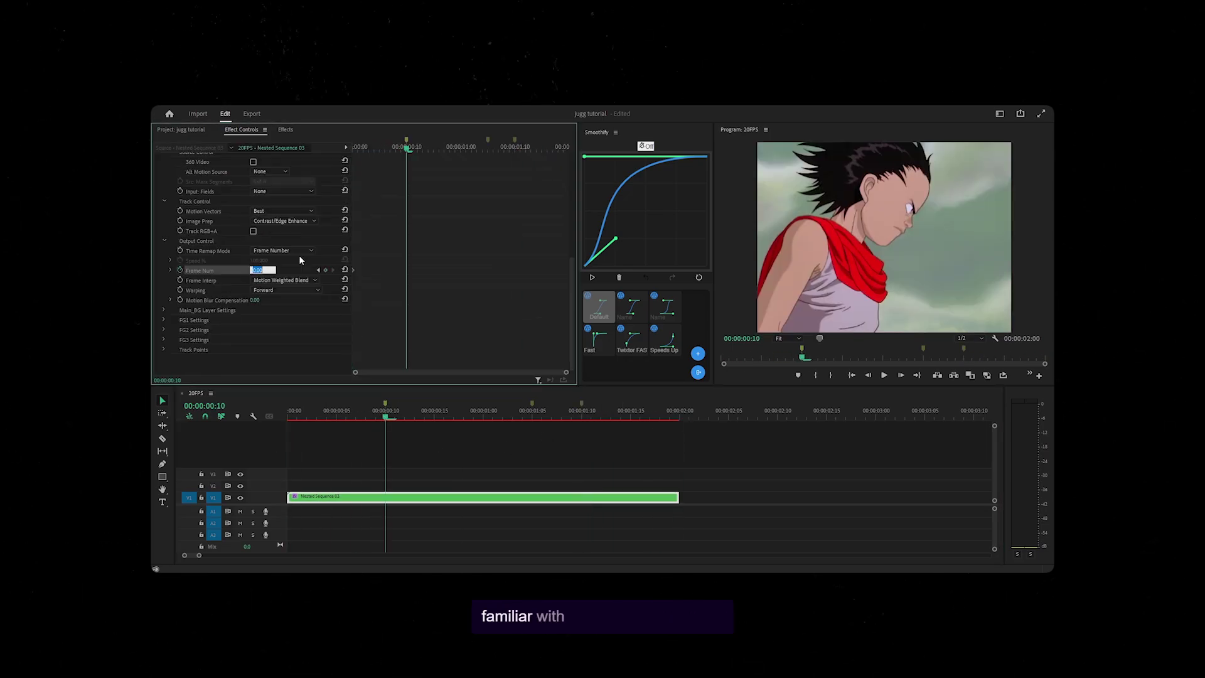
{"action": "key", "text": "shift+m"}
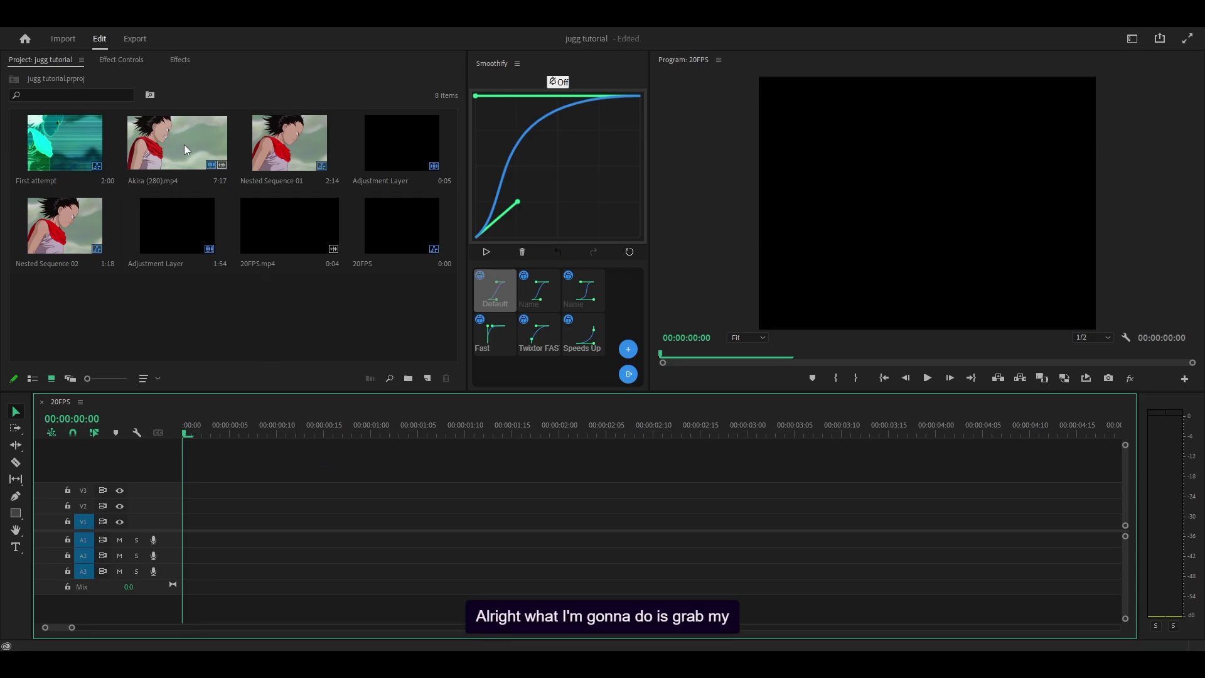
- Place Akira (280).mp4 at the start of the 20FPS timeline, keeping the existing sequence settings, and delete only its audio
{"action": "left_click_drag", "start_coordinate": [185, 149], "coordinate": [226, 497]}
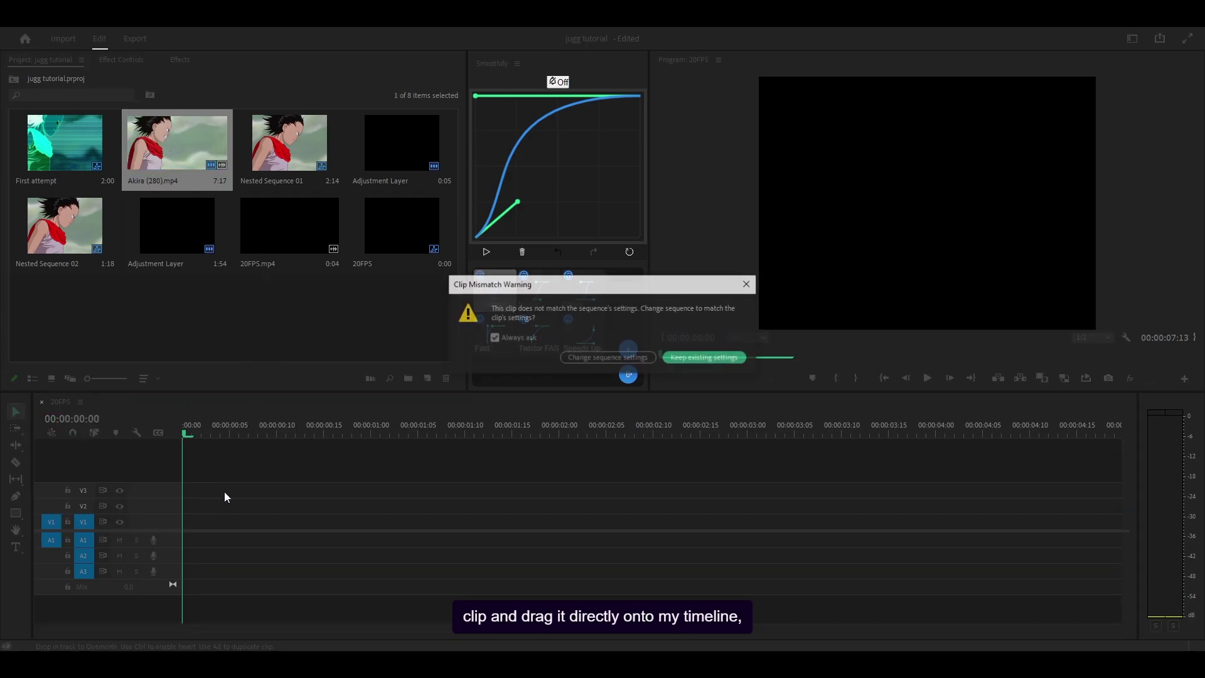
{"action": "left_click", "coordinate": [692, 358]}
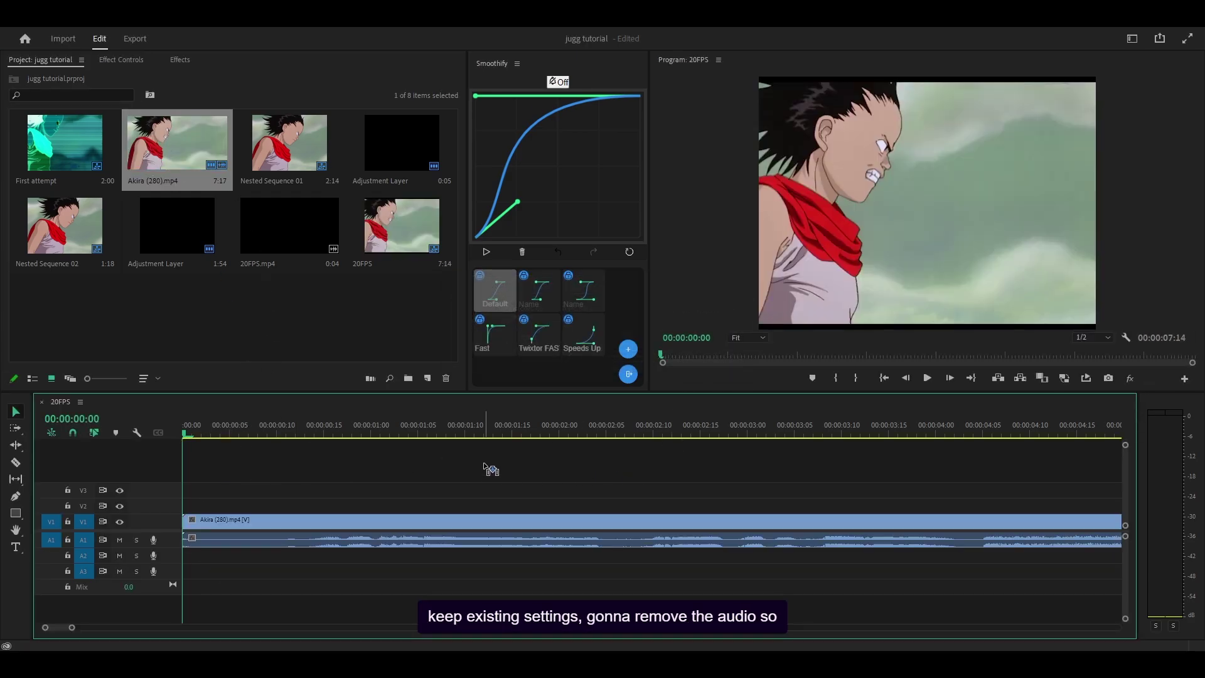
{"action": "left_click", "coordinate": [424, 541], "text": "alt"}
{"action": "scroll", "coordinate": [424, 541], "scroll_direction": "down", "scroll_amount": 2}
{"action": "left_click", "coordinate": [352, 492], "text": "alt"}
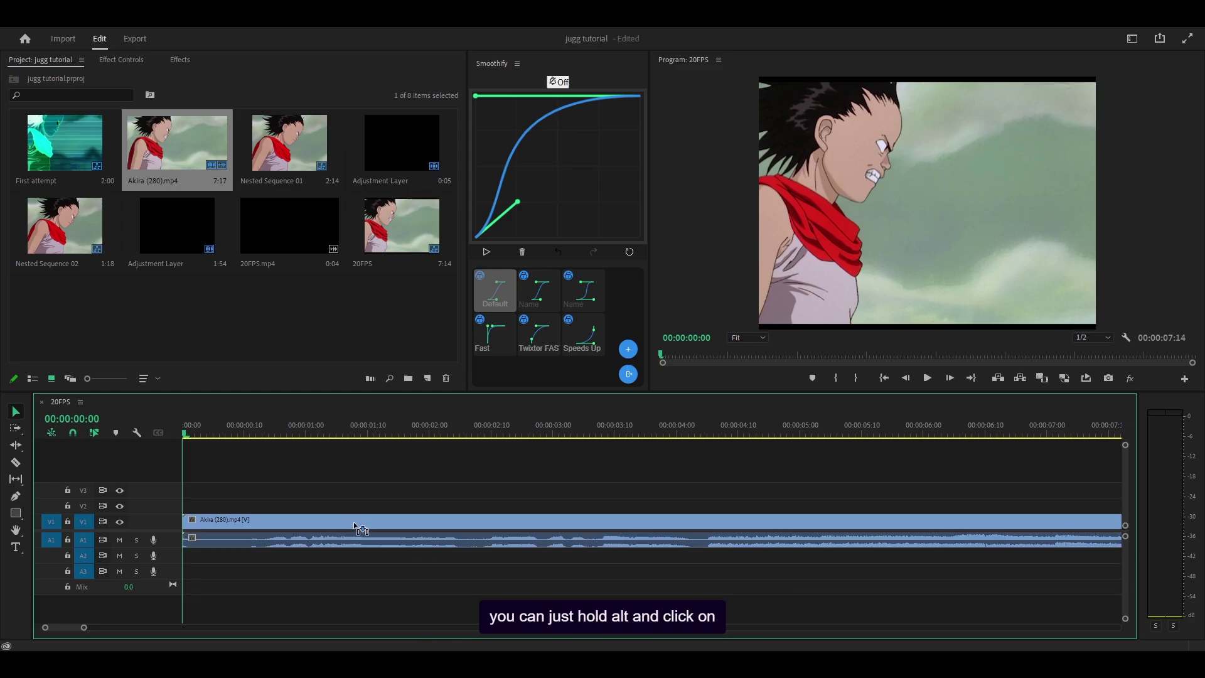
{"action": "left_click", "coordinate": [367, 545], "text": "alt"}
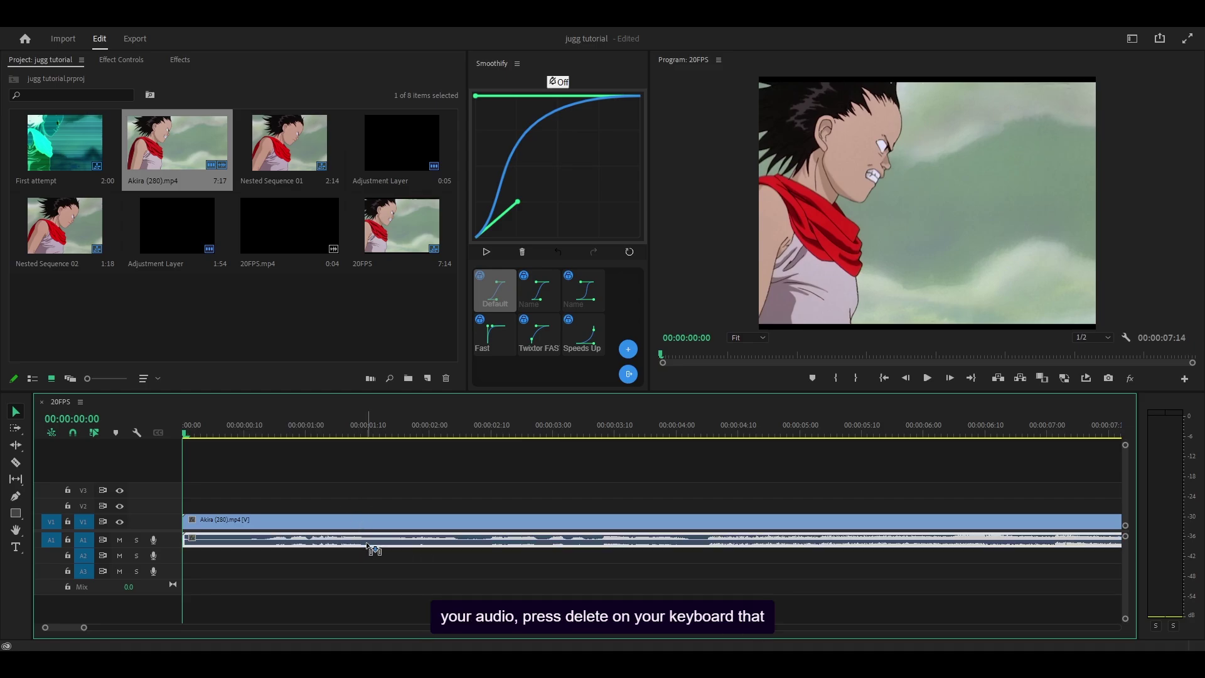
{"action": "key", "text": "Delete"}
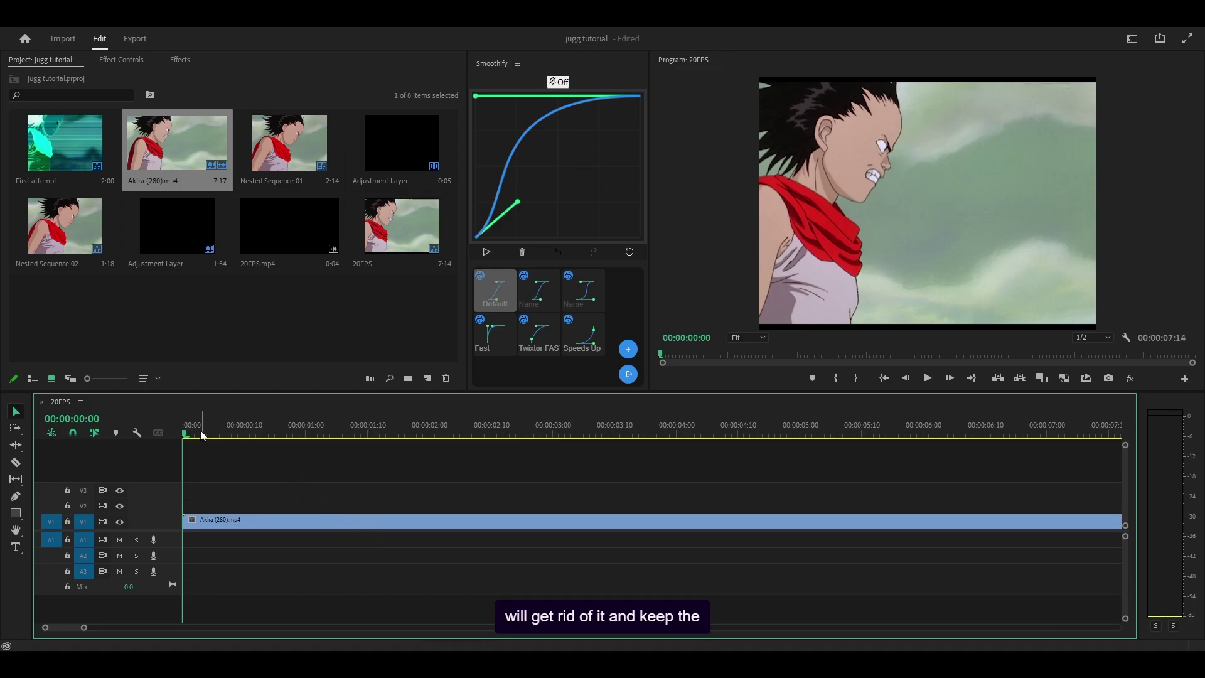
- Check the timebase in the 20FPS sequence's settings
{"action": "left_click_drag", "start_coordinate": [200, 431], "coordinate": [227, 443]}
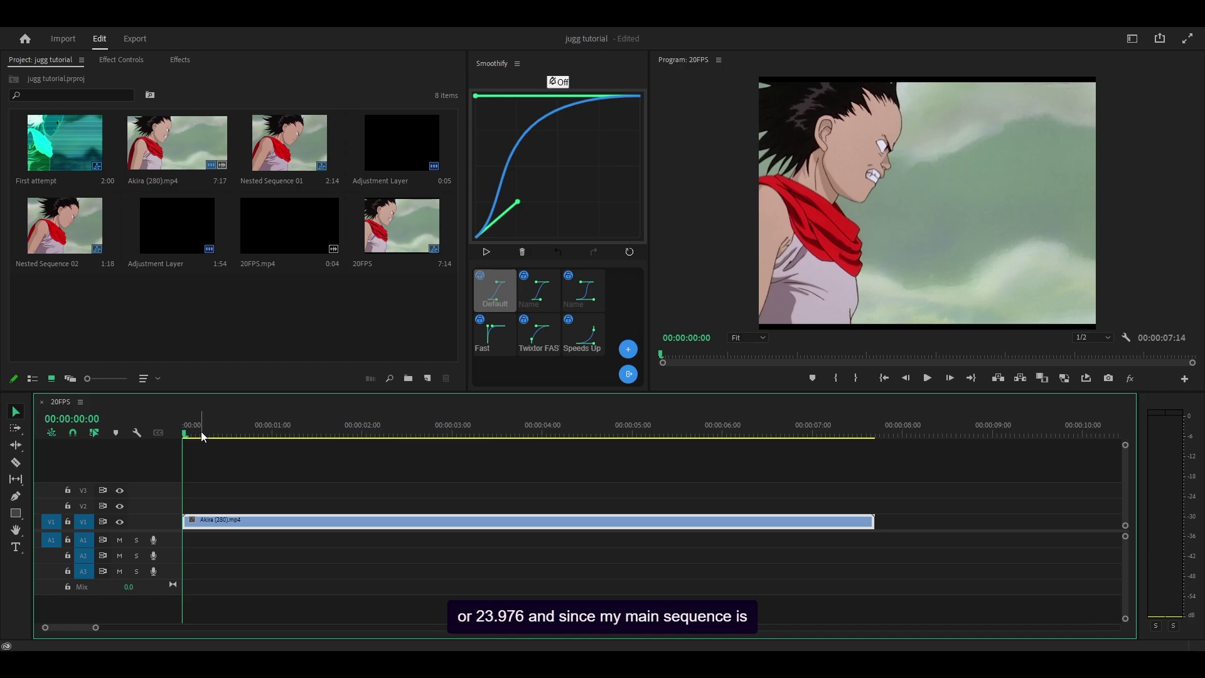
{"action": "left_click", "coordinate": [333, 448]}
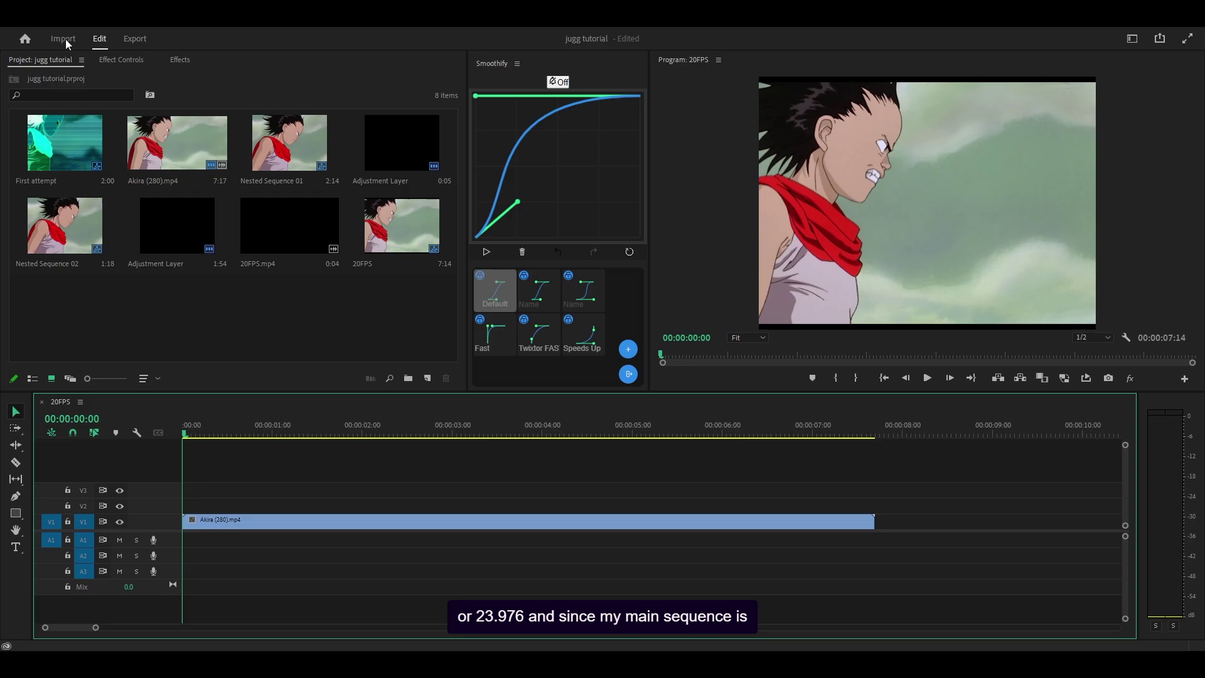
{"action": "left_click", "coordinate": [99, 29]}
{"action": "left_click", "coordinate": [101, 32]}
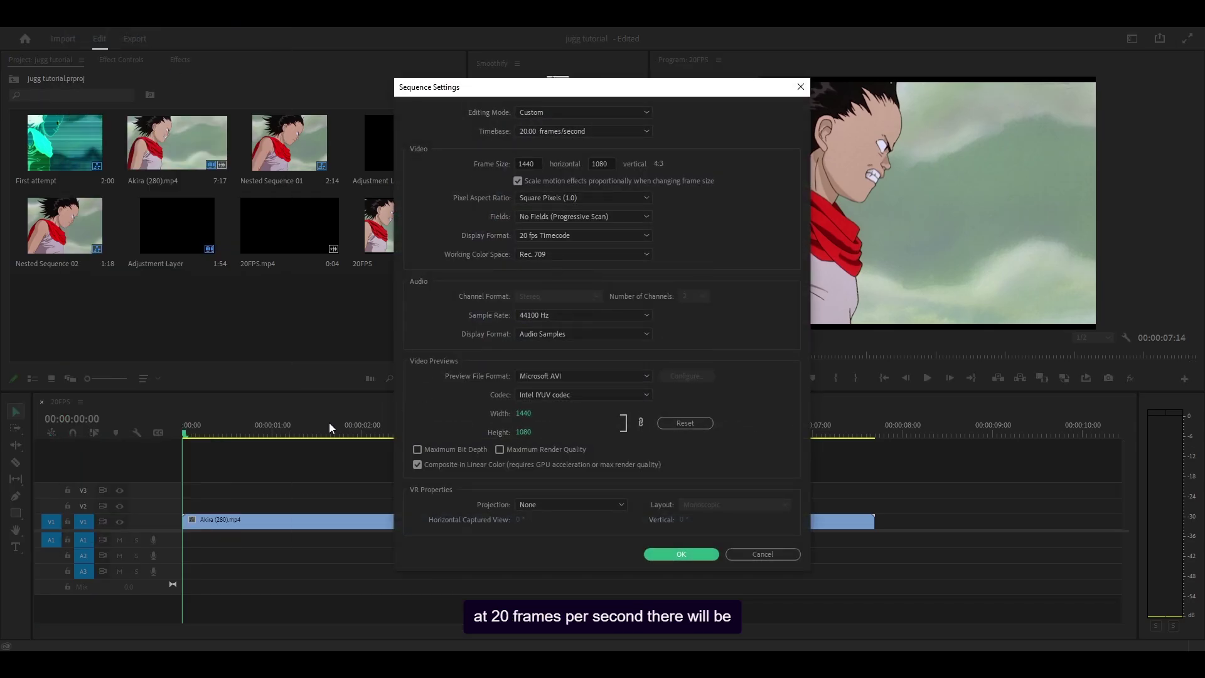
{"action": "left_click", "coordinate": [538, 132]}
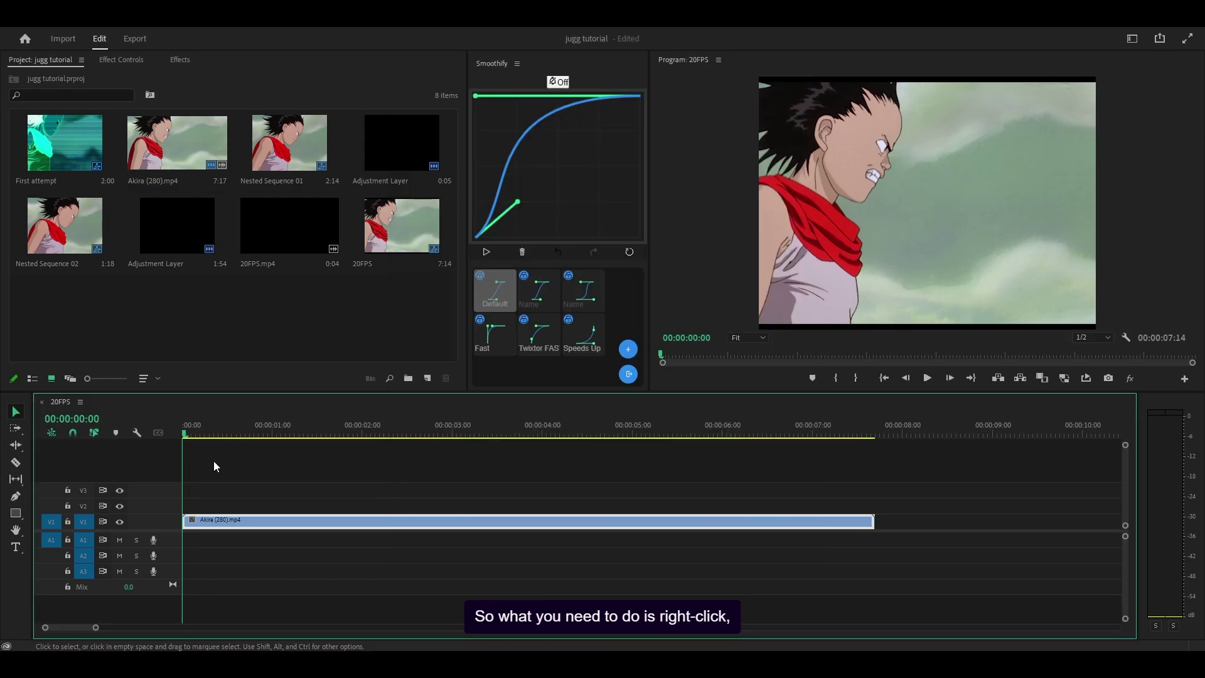
- Nest the Akira (280).mp4 clip as Nested Sequence 03
{"action": "right_click", "coordinate": [258, 523]}
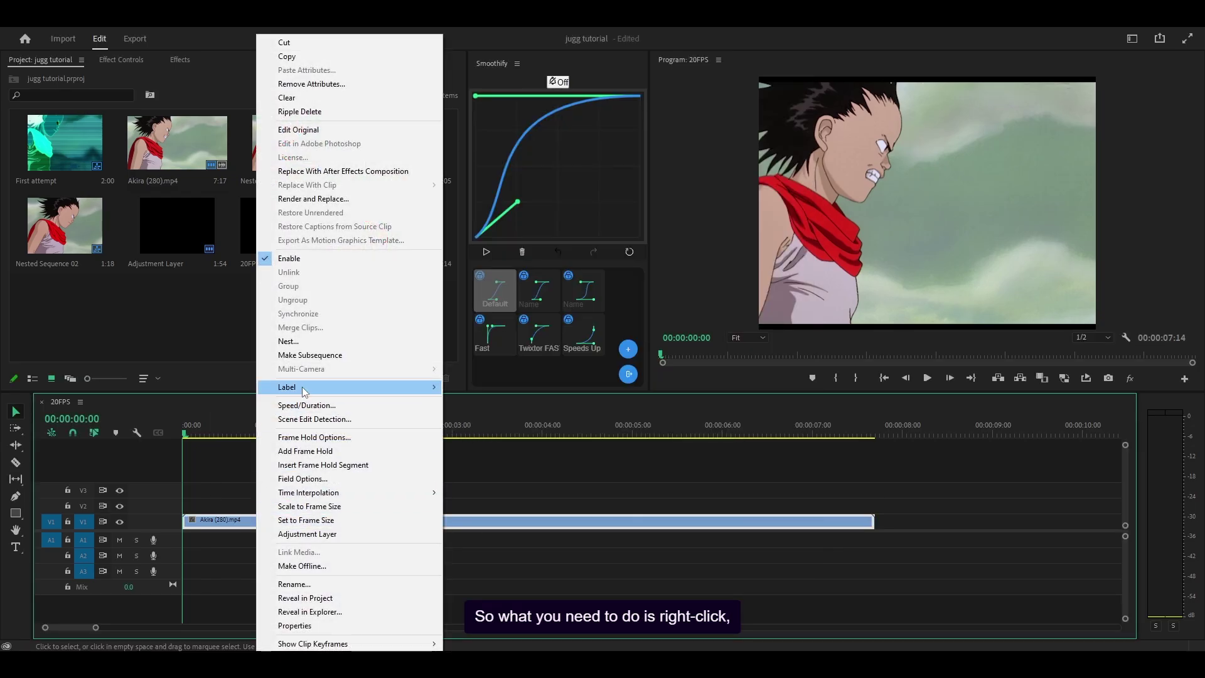
{"action": "left_click", "coordinate": [295, 339]}
{"action": "left_click", "coordinate": [568, 346]}
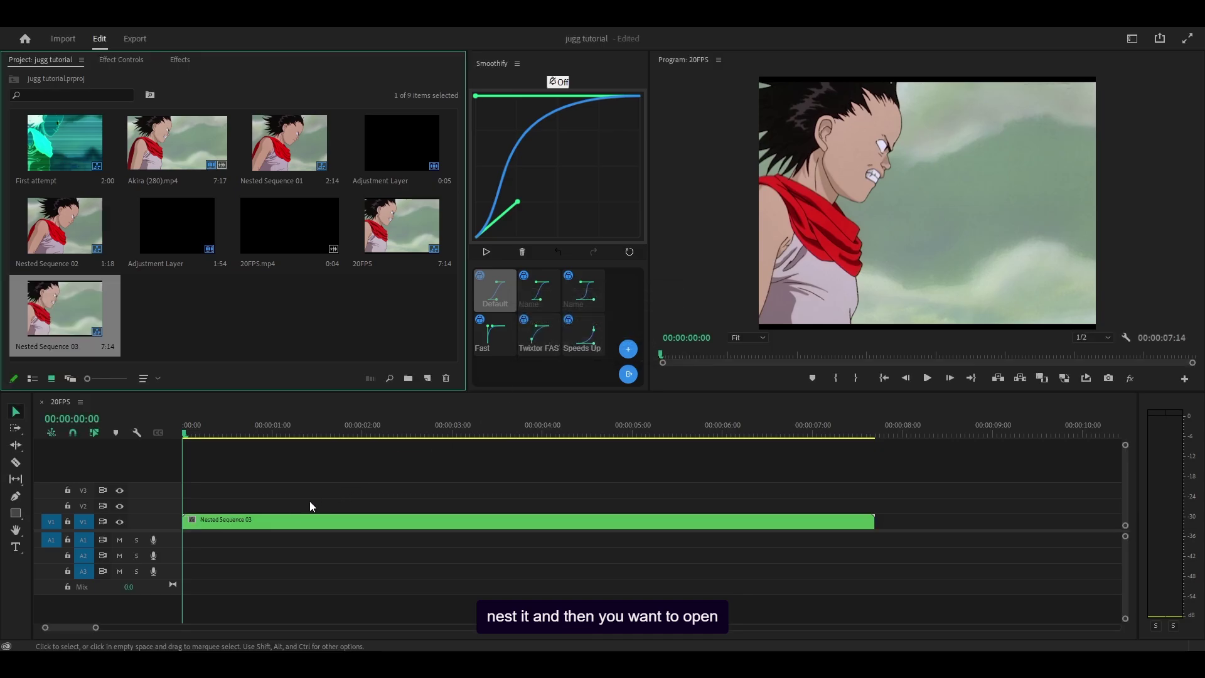
- Open the nested sequence and set its timebase to 23.976 frames/second
{"action": "double_click", "coordinate": [260, 520]}
{"action": "left_click", "coordinate": [84, 28]}
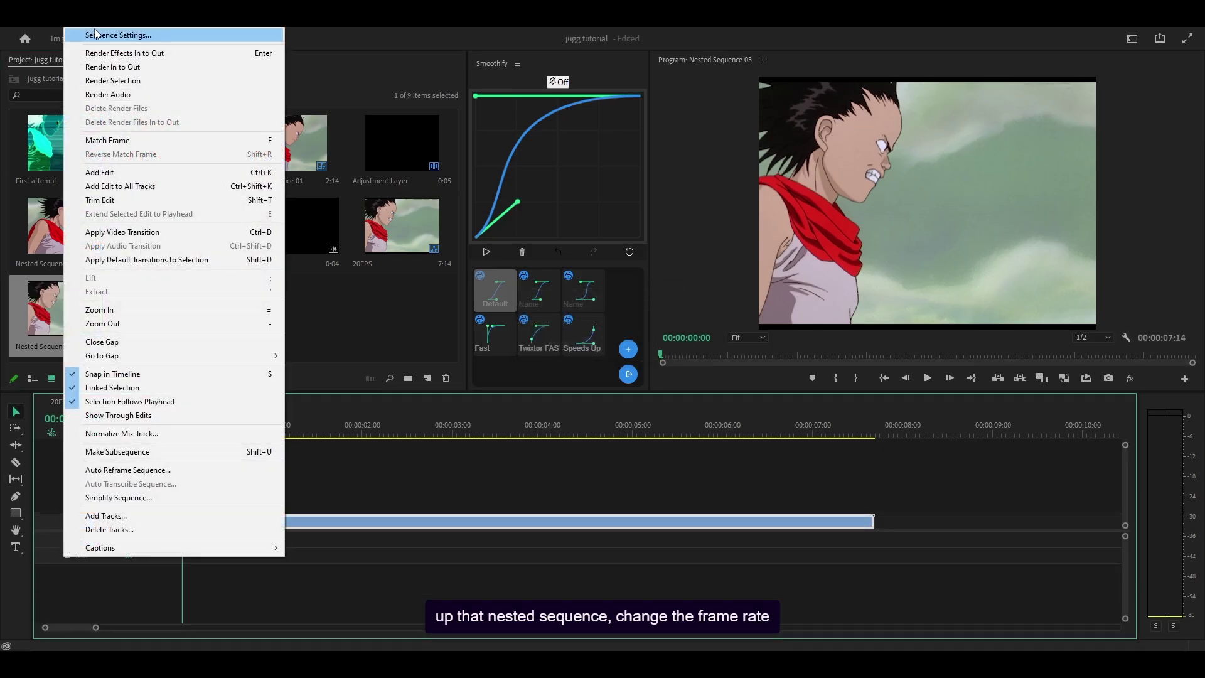
{"action": "left_click", "coordinate": [94, 31]}
{"action": "scroll", "coordinate": [525, 132], "scroll_direction": "down", "scroll_amount": 2}
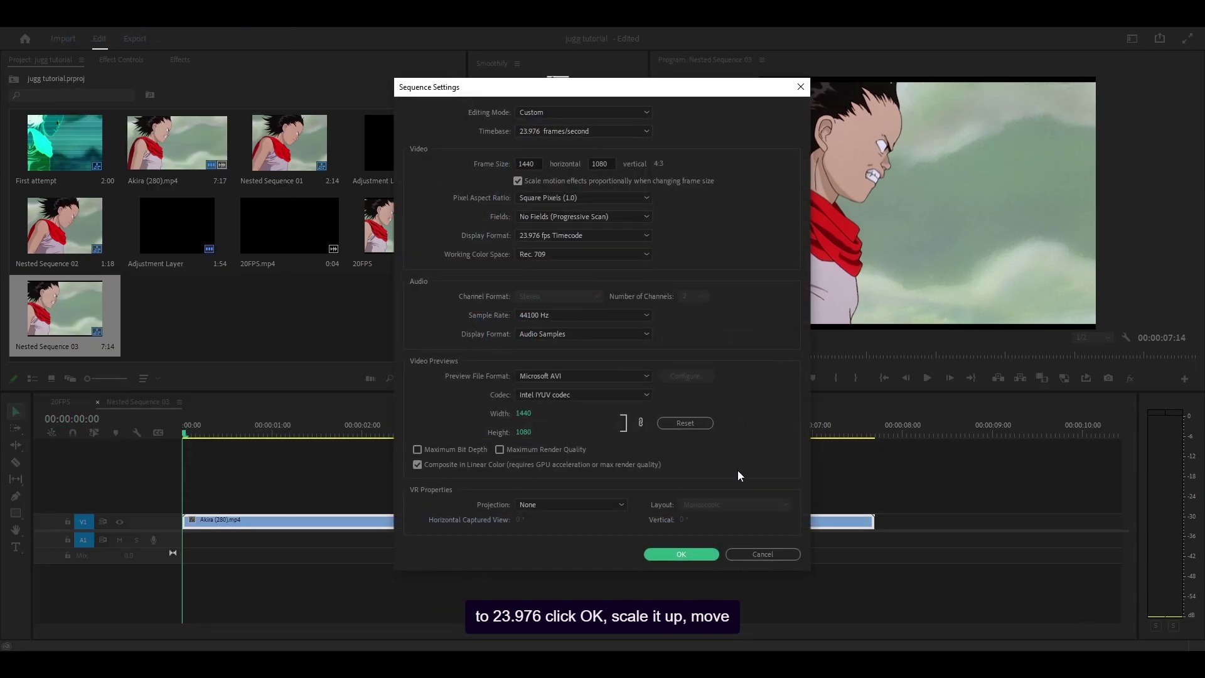
{"action": "left_click", "coordinate": [681, 554]}
- Set the Akira clip's scale to 105 and its horizontal position to 1004 inside the nested sequence
{"action": "left_click", "coordinate": [121, 59]}
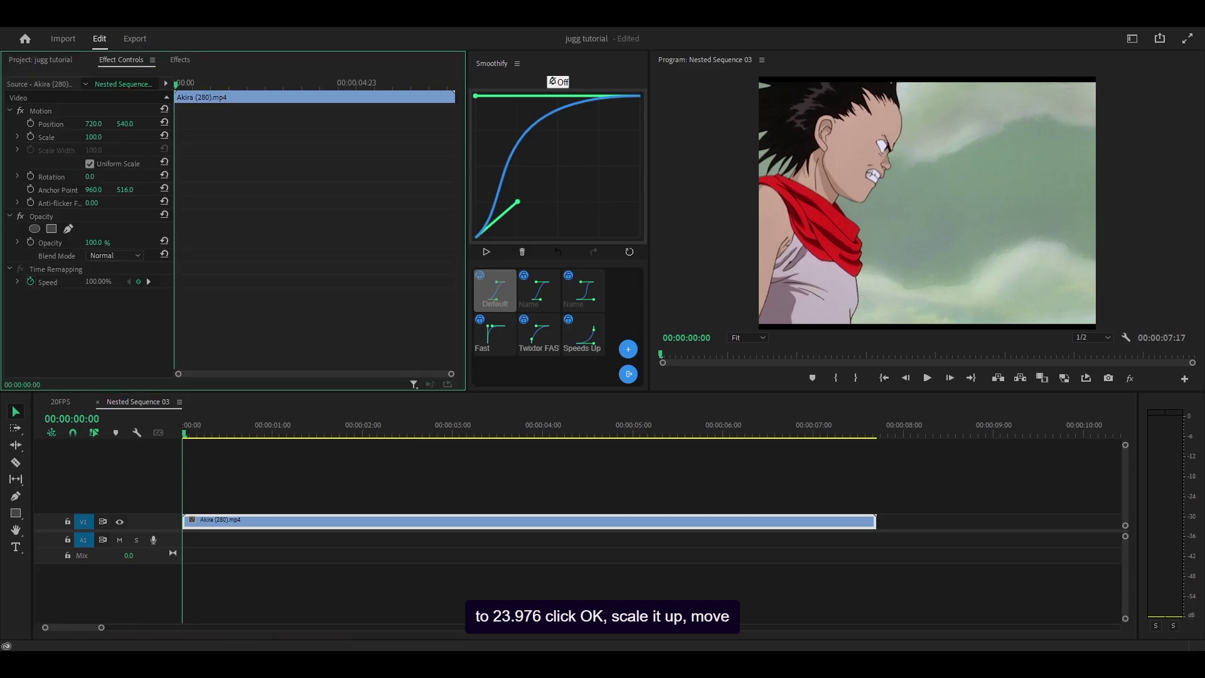
{"action": "left_click_drag", "start_coordinate": [94, 137], "coordinate": [274, 124]}
{"action": "left_click", "coordinate": [94, 136]}
{"action": "key", "text": "Up"}
{"action": "key", "text": "Up"}
{"action": "left_click", "coordinate": [234, 155]}
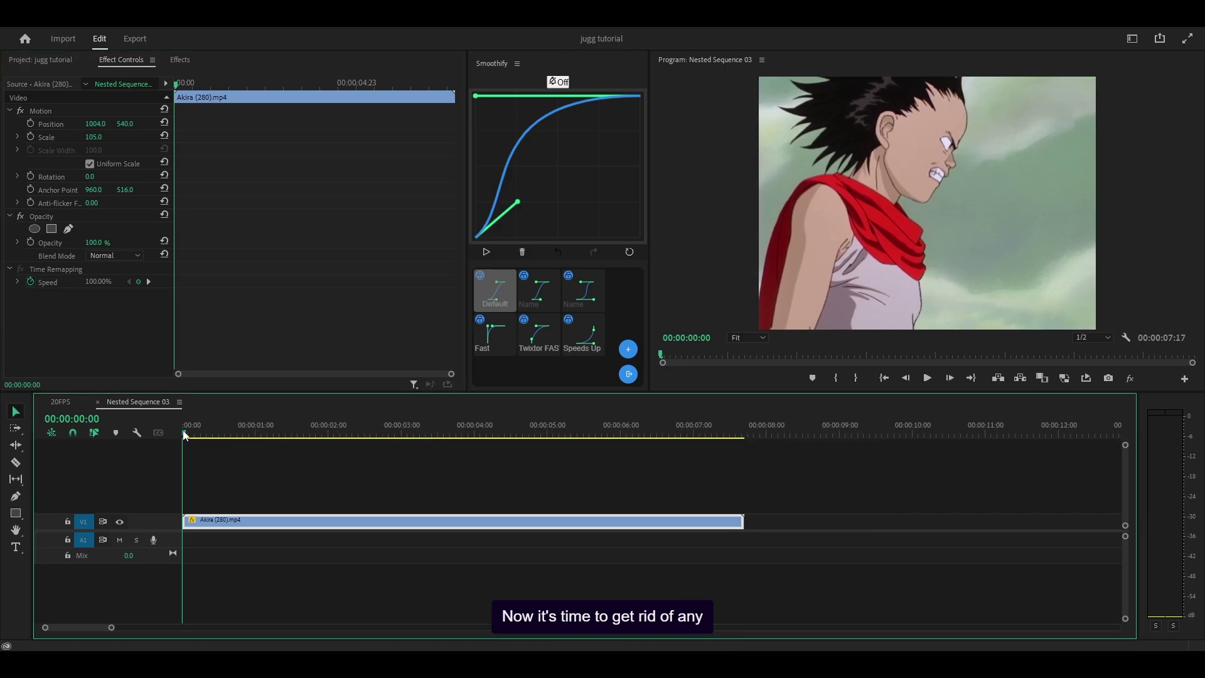
- Step frame by frame through the beginning of the clip to examine it for duplicate frames
{"action": "key", "text": "Right"}
{"action": "key", "text": "Right"}
{"action": "key", "text": "Right"}
{"action": "key", "text": "Right"}
{"action": "key", "text": "Right"}
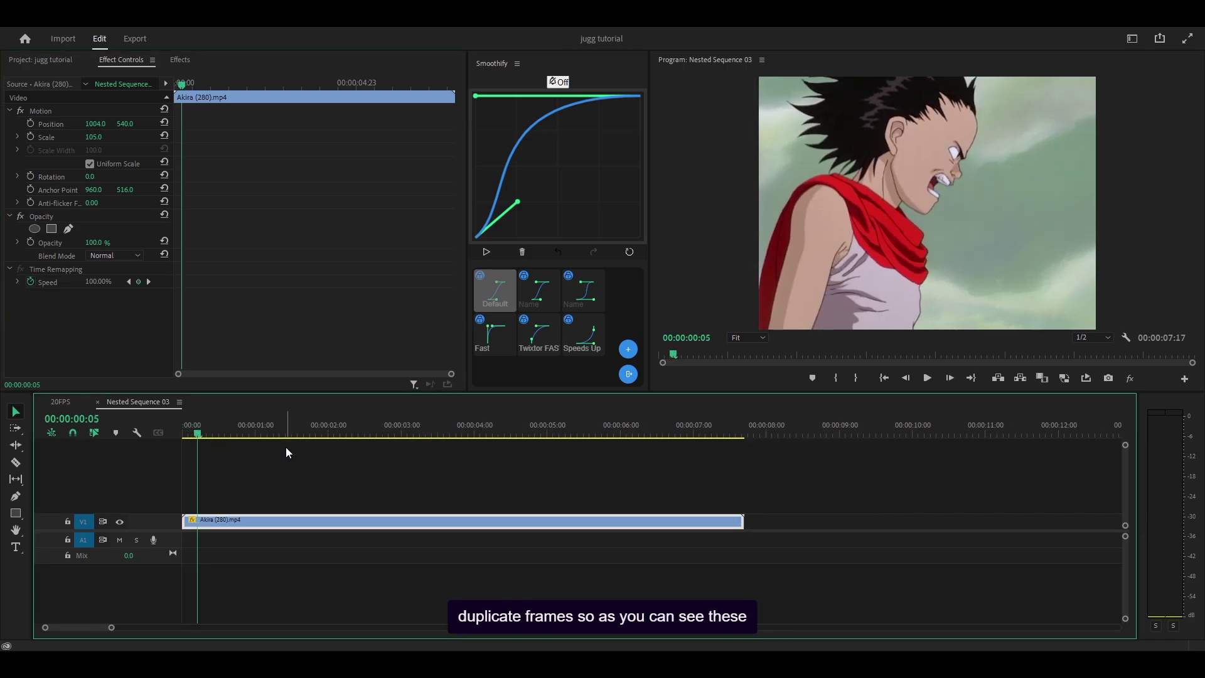
{"action": "key", "text": "Left"}
{"action": "key", "text": "="}
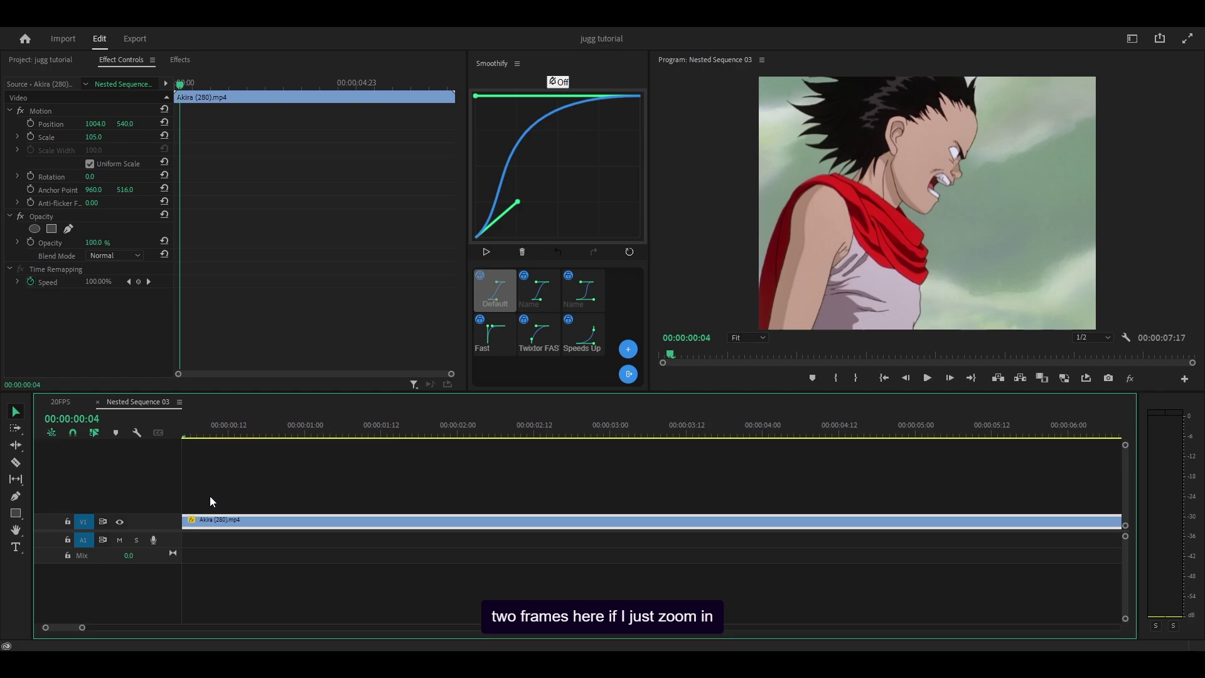
{"action": "key", "text": "="}
{"action": "key", "text": "Left"}
{"action": "key", "text": "Right"}
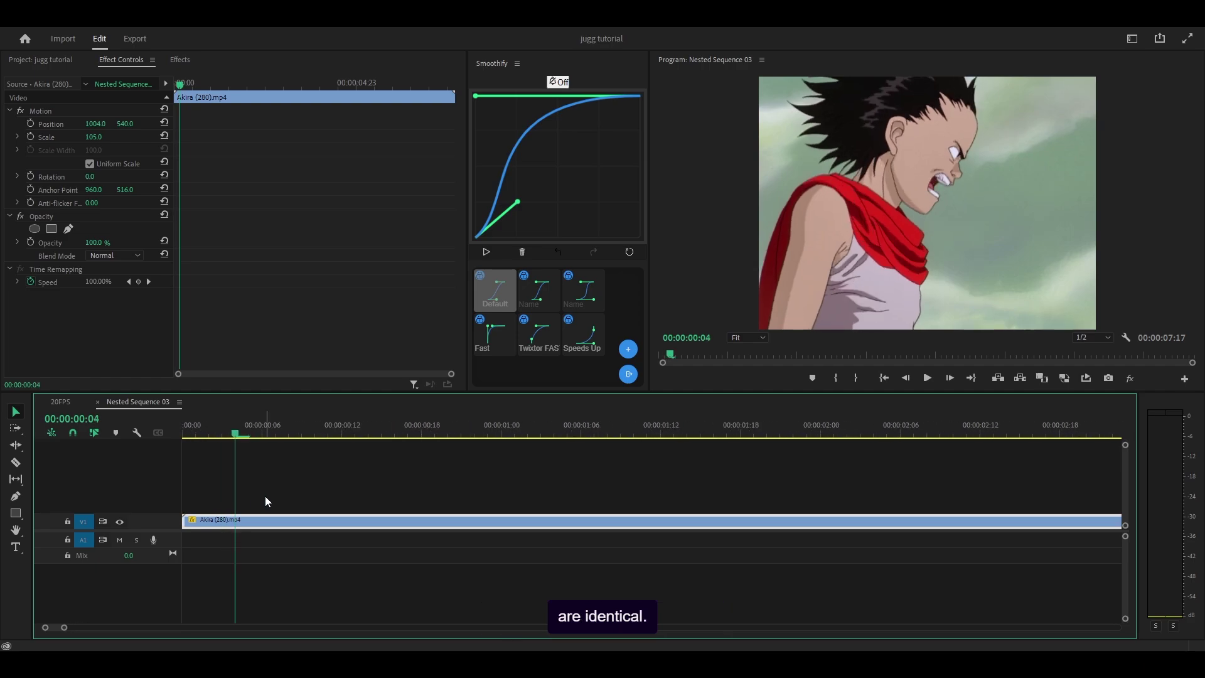
- Cut out the duplicate frame near 00:00:00:05 and close the gap it leaves
{"action": "key", "text": "c"}
{"action": "key", "text": "Right"}
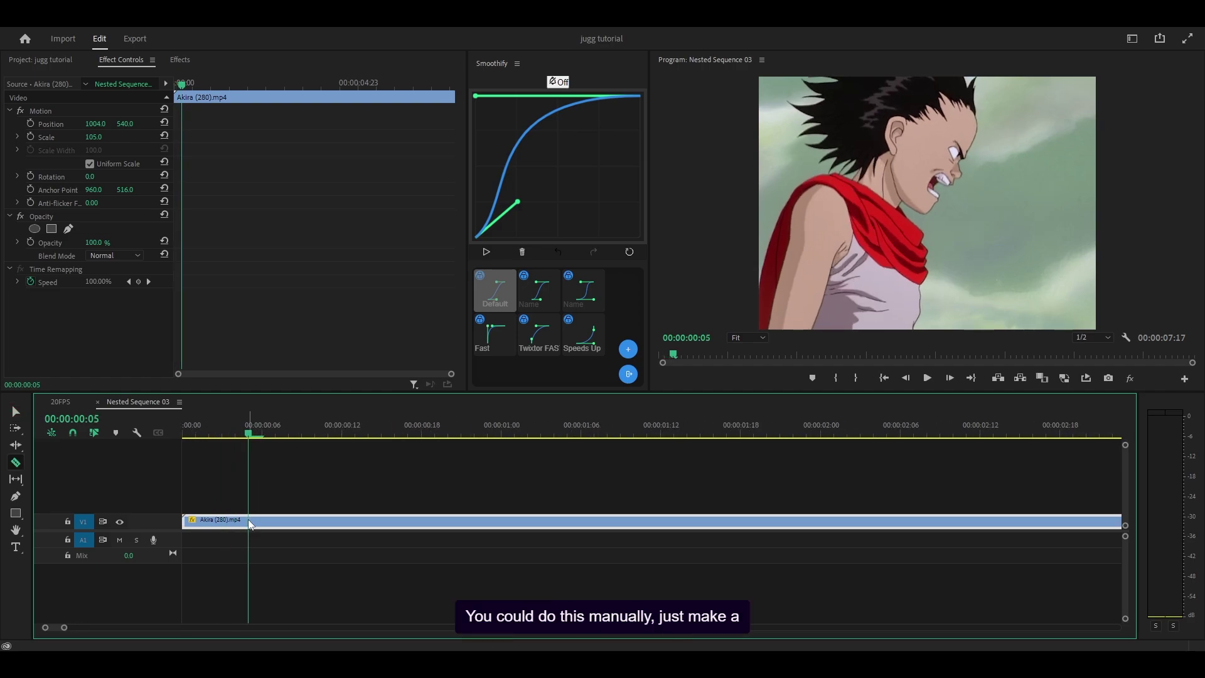
{"action": "left_click", "coordinate": [248, 518]}
{"action": "left_click", "coordinate": [261, 518]}
{"action": "key", "text": "Delete"}
{"action": "left_click_drag", "start_coordinate": [258, 426], "coordinate": [788, 439]}
{"action": "key", "text": "shift+Delete"}
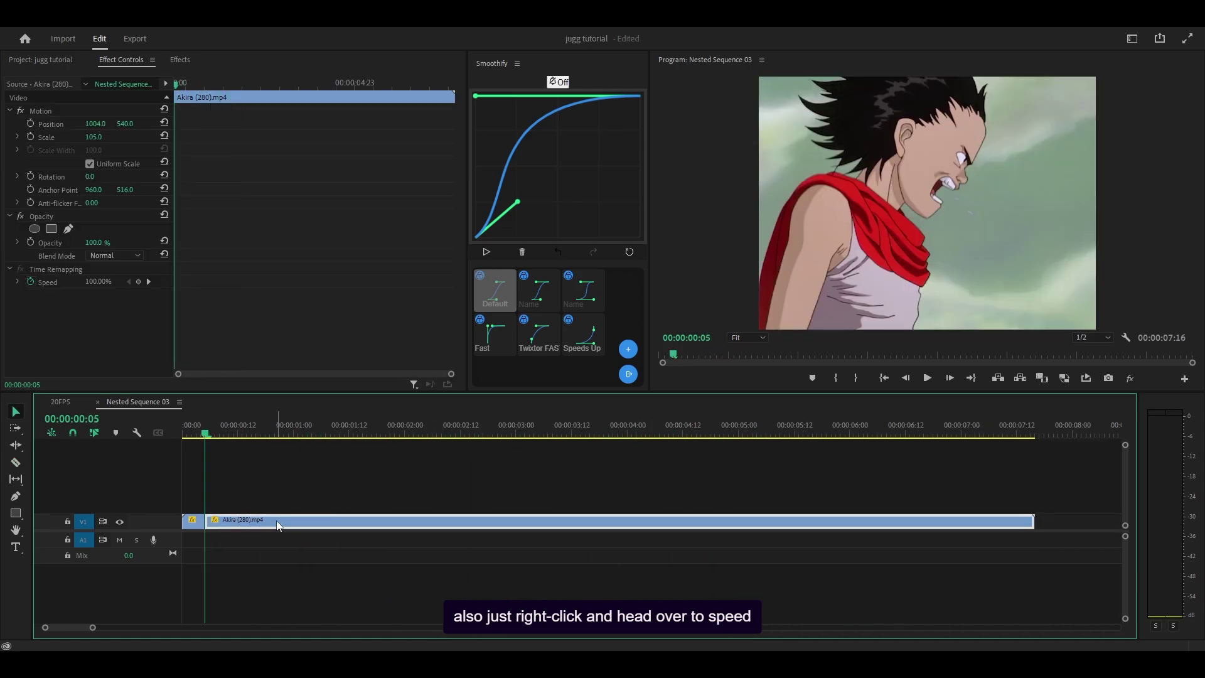
{"action": "right_click", "coordinate": [279, 526]}
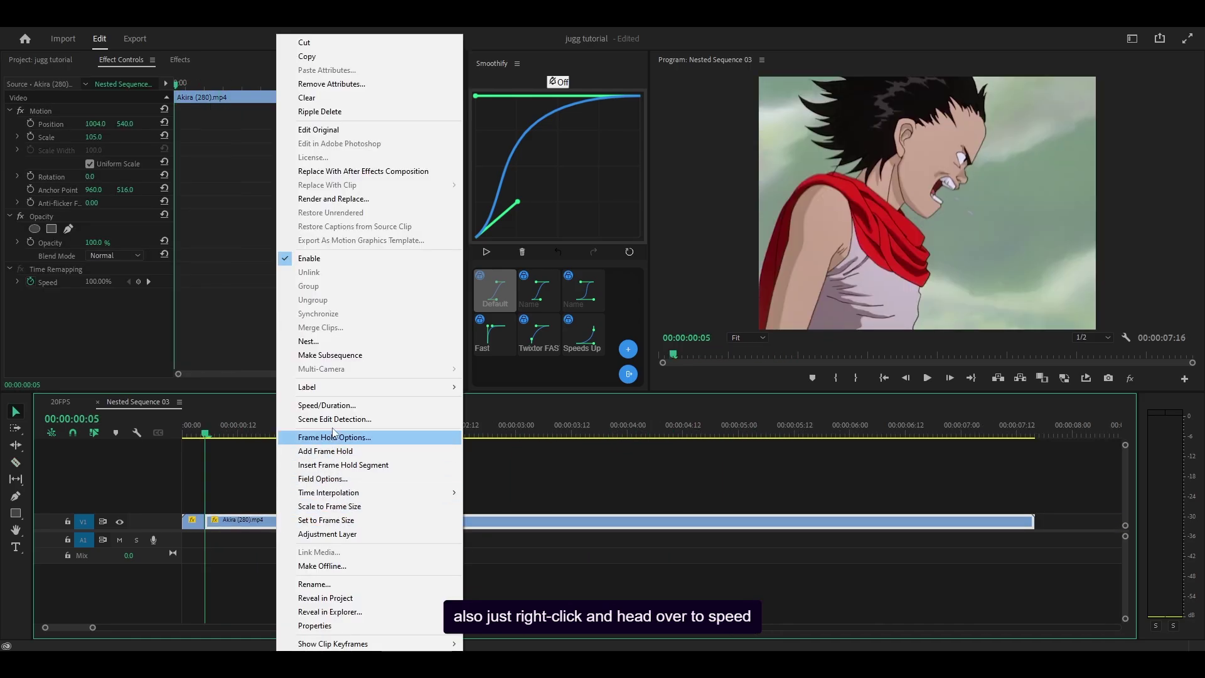
{"action": "left_click", "coordinate": [317, 406]}
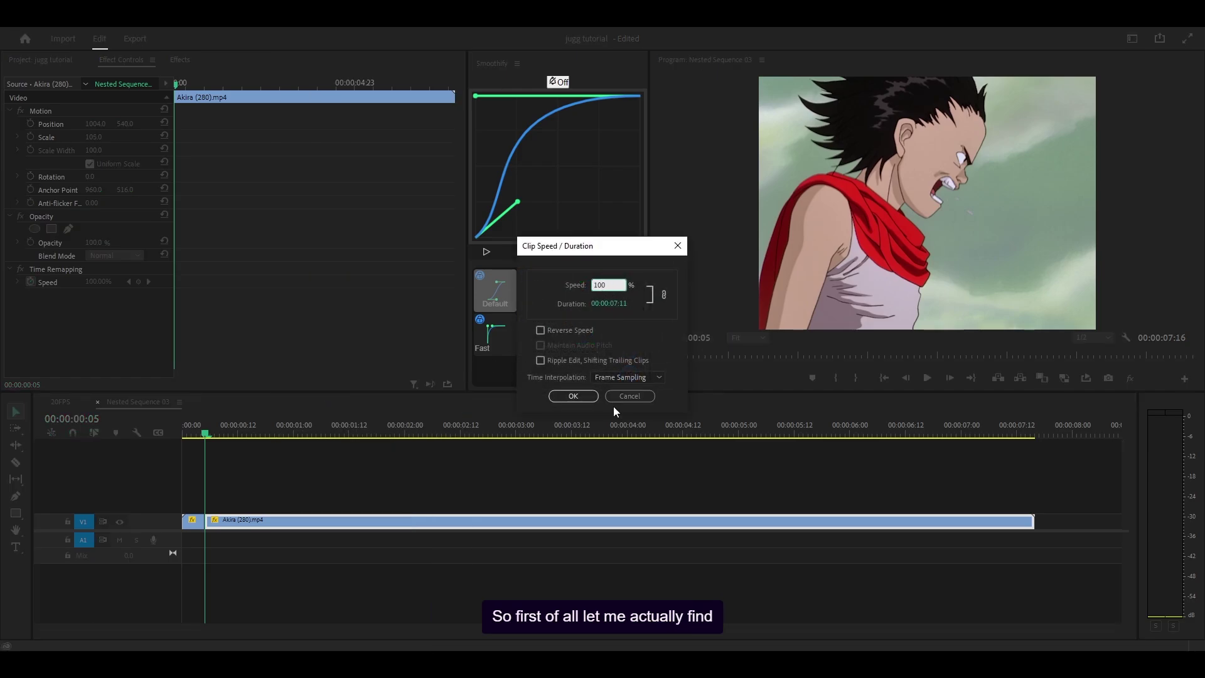
{"action": "left_click", "coordinate": [629, 396]}
- Cut the clip at 00:00:03:21 and ripple delete everything before the cut
{"action": "left_click_drag", "start_coordinate": [376, 429], "coordinate": [613, 432]}
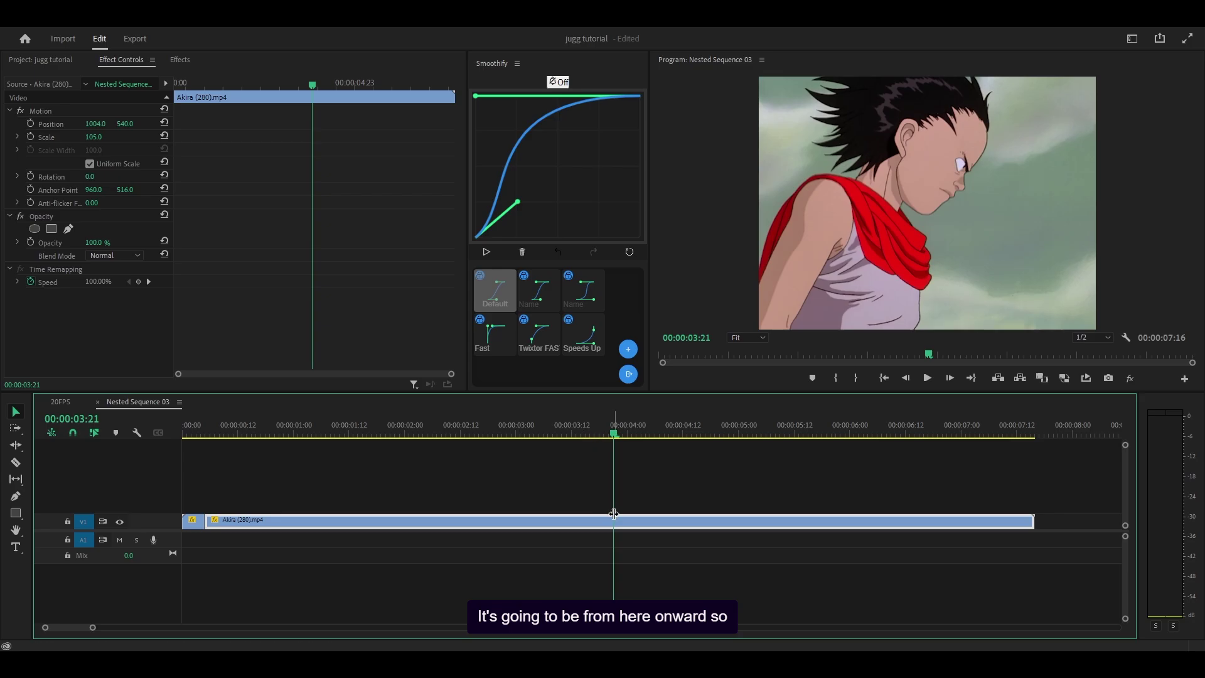
{"action": "key", "text": "ctrl+k"}
{"action": "left_click_drag", "start_coordinate": [520, 473], "coordinate": [182, 544]}
{"action": "key", "text": "shift+Delete"}
{"action": "key", "text": "backslash"}
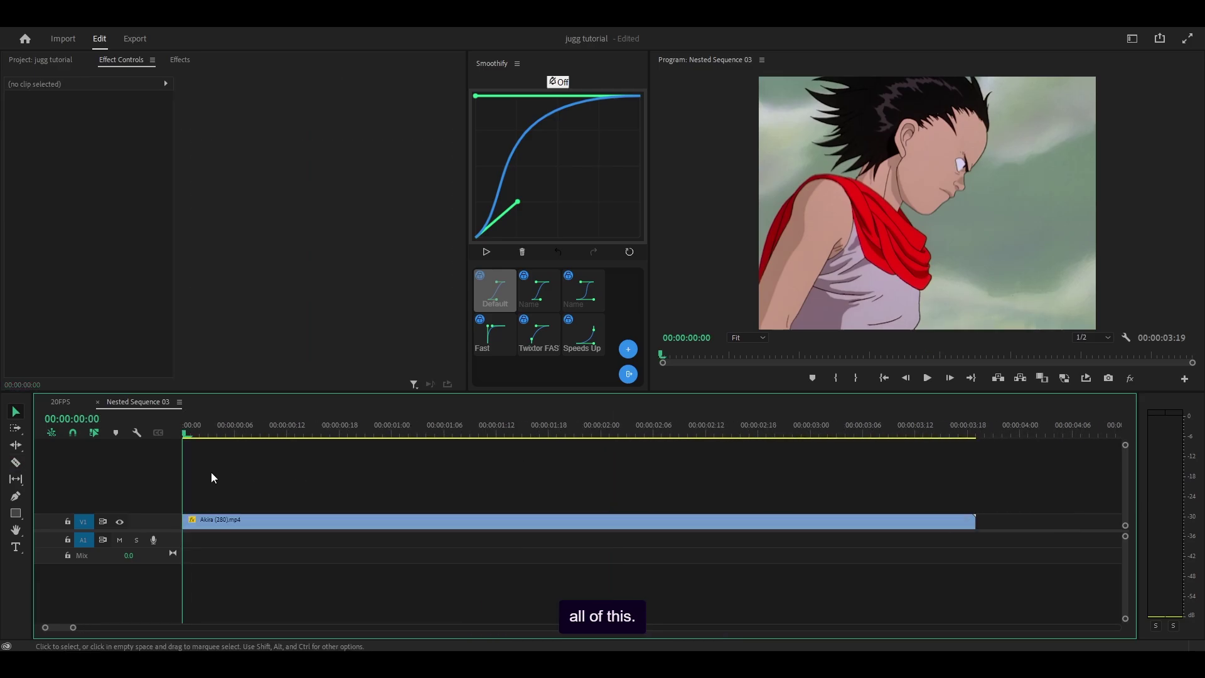
- Cut the remaining clip at 00:00:02:00 and delete everything after the cut
{"action": "left_click_drag", "start_coordinate": [199, 441], "coordinate": [602, 441]}
{"action": "key", "text": "ctrl+k"}
{"action": "left_click_drag", "start_coordinate": [688, 484], "coordinate": [660, 524]}
{"action": "key", "text": "Delete"}
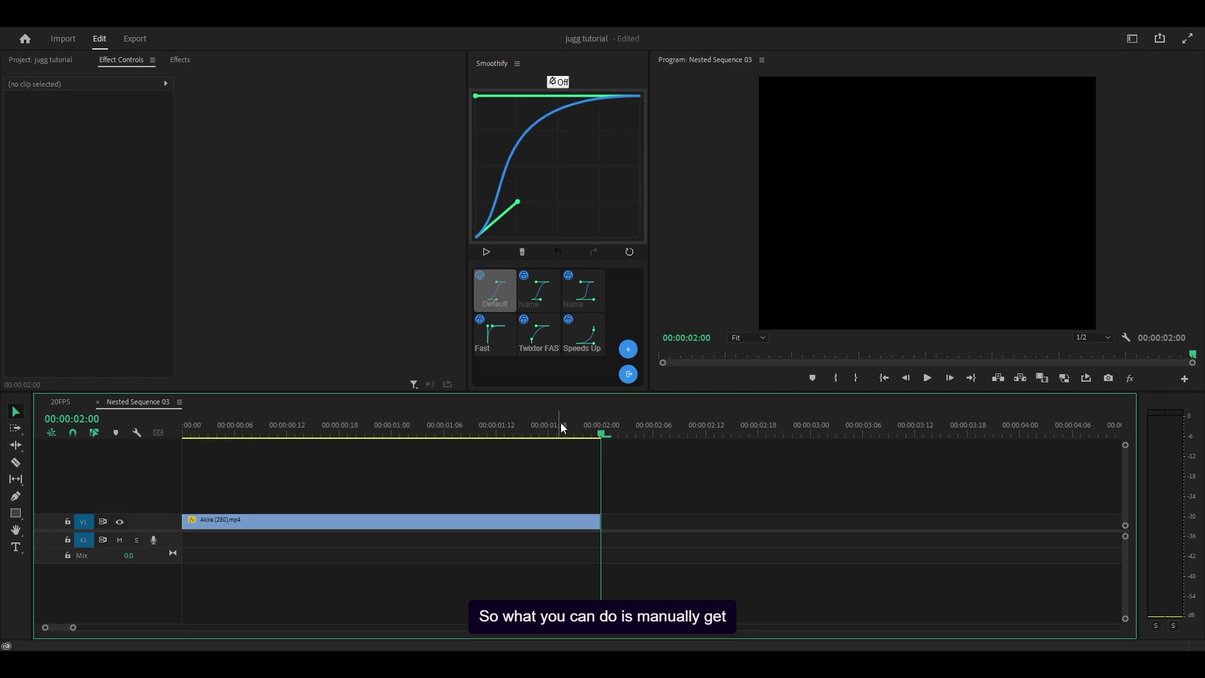
- Return to the start of the trimmed clip and play it to examine the first half for duplicate frames
{"action": "left_click_drag", "start_coordinate": [561, 427], "coordinate": [238, 445]}
{"action": "key", "text": "Home"}
{"action": "key", "text": "backslash"}
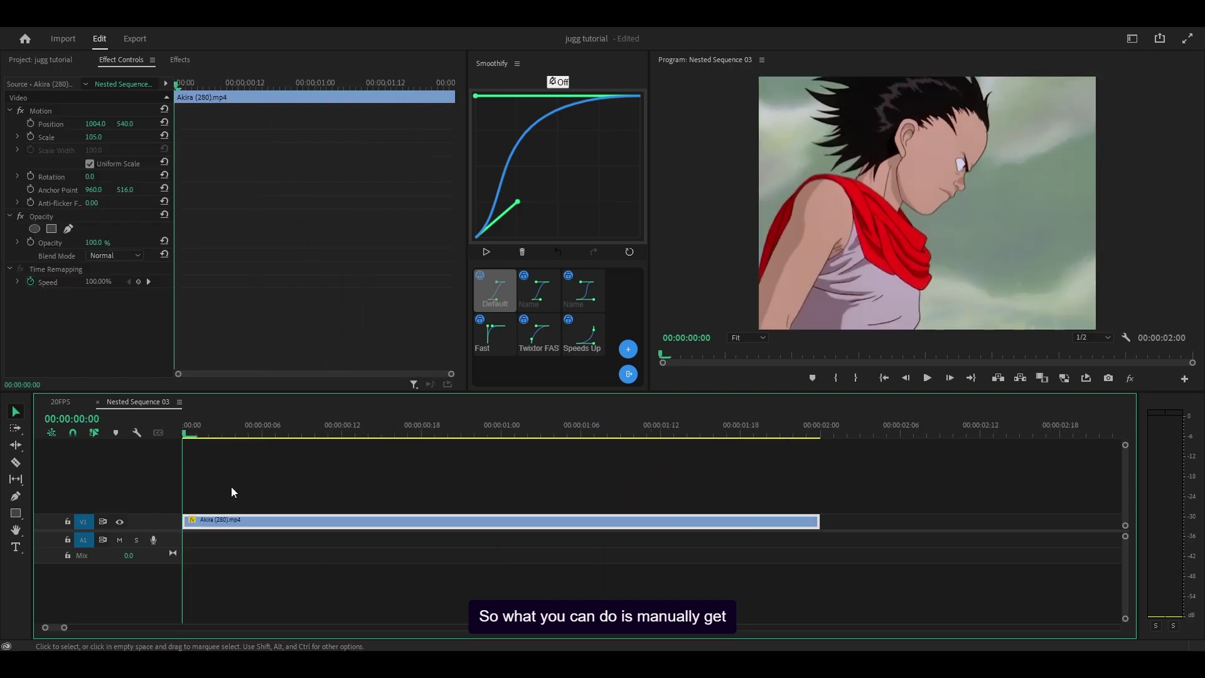
{"action": "key", "text": "c"}
{"action": "key", "text": "Right"}
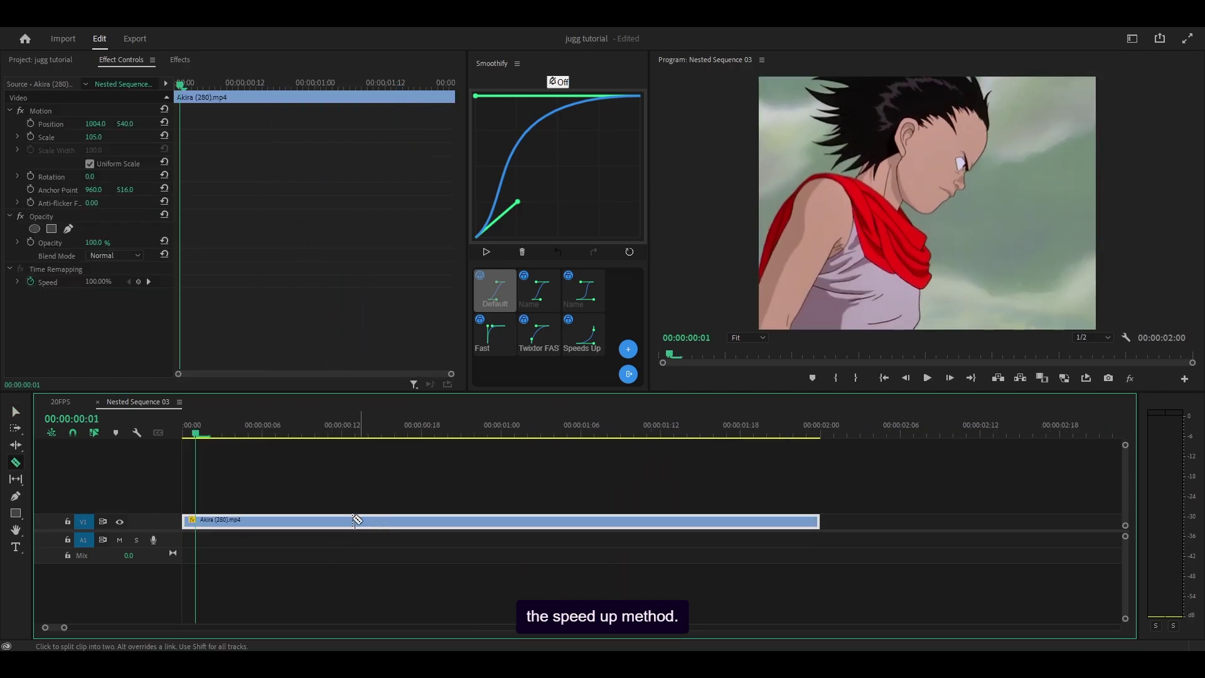
{"action": "key", "text": "v"}
{"action": "key", "text": "Right"}
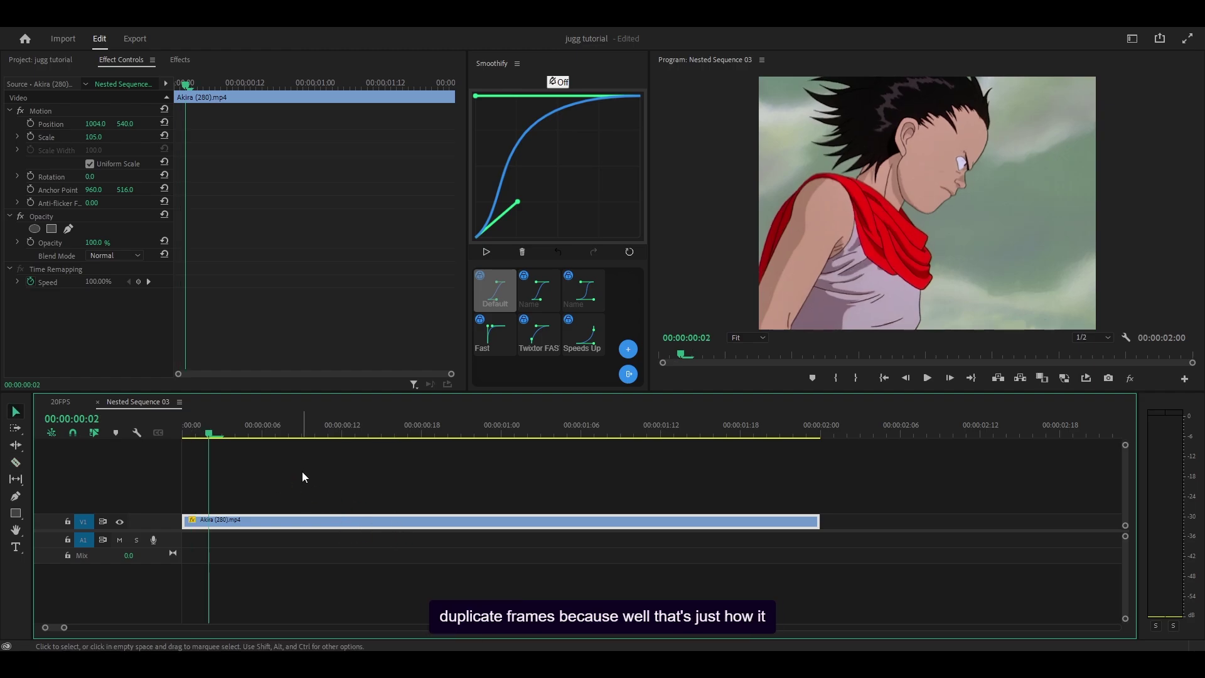
{"action": "mouse_move", "coordinate": [224, 431]}
{"action": "left_mouse_down"}
{"action": "mouse_move", "coordinate": [195, 427]}
{"action": "mouse_move", "coordinate": [211, 433]}
{"action": "left_mouse_up"}
{"action": "key", "text": "space"}
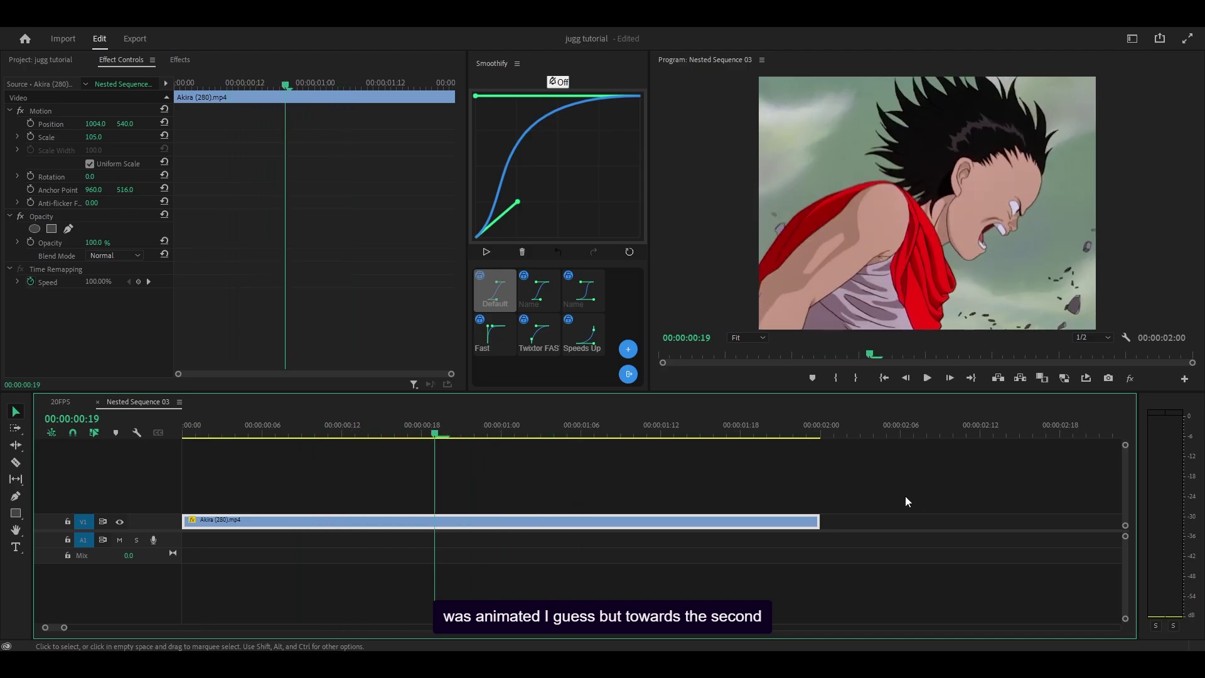
- Step frame by frame from 00:00:00:19 past 00:00:01:01 to examine the pattern of duplicate frames in the second half
{"action": "key", "text": "Right"}
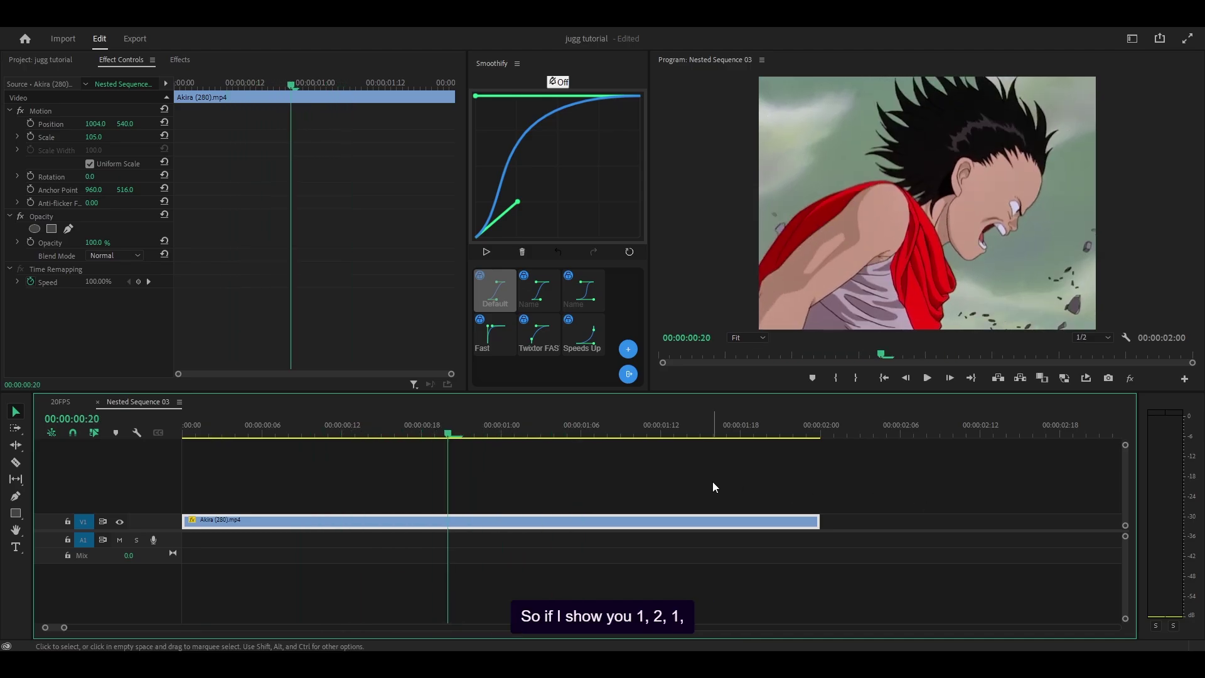
{"action": "key", "text": "Right"}
{"action": "key", "text": "Right"}
{"action": "key", "text": "Right"}
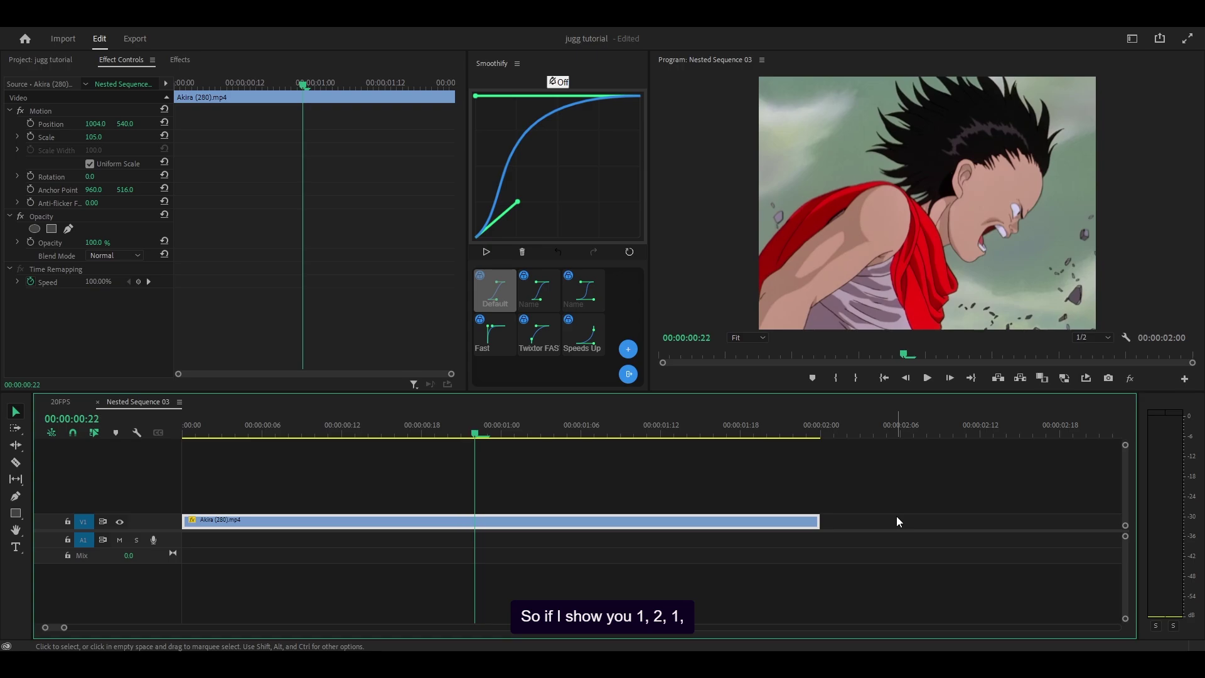
{"action": "key", "text": "Right"}
{"action": "key", "text": "Right"}
{"action": "key", "text": "Right"}
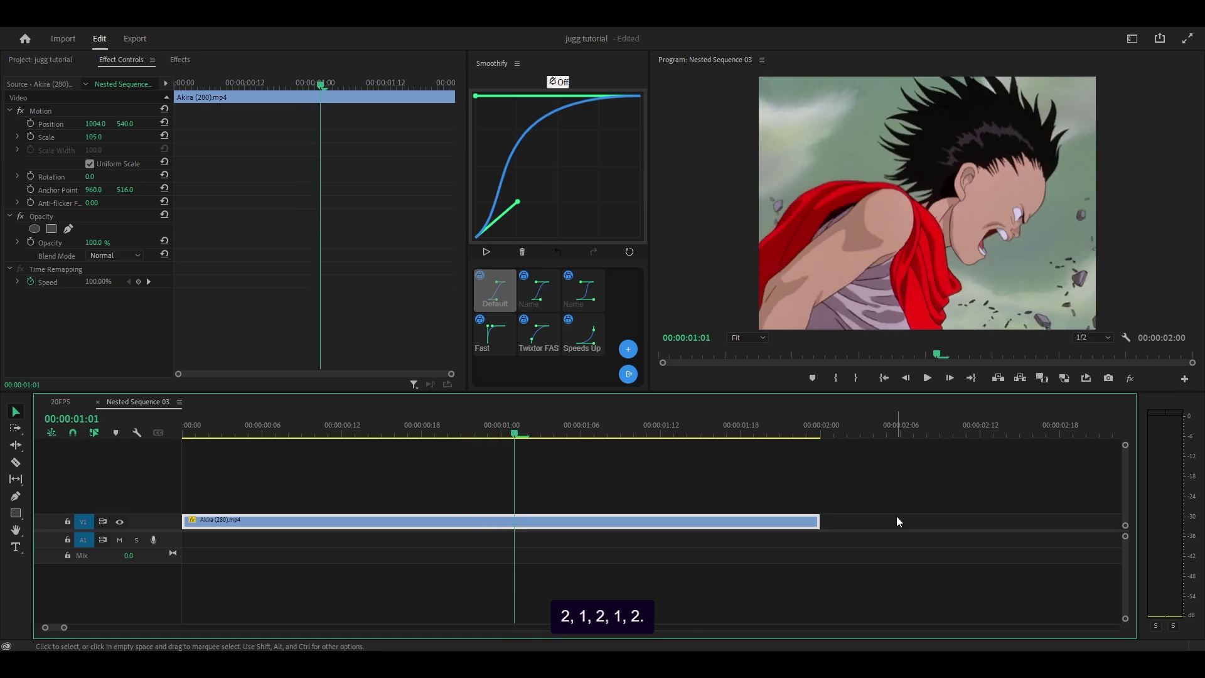
{"action": "key", "text": "Right"}
{"action": "key", "text": "Right"}
{"action": "left_click", "coordinate": [858, 506]}
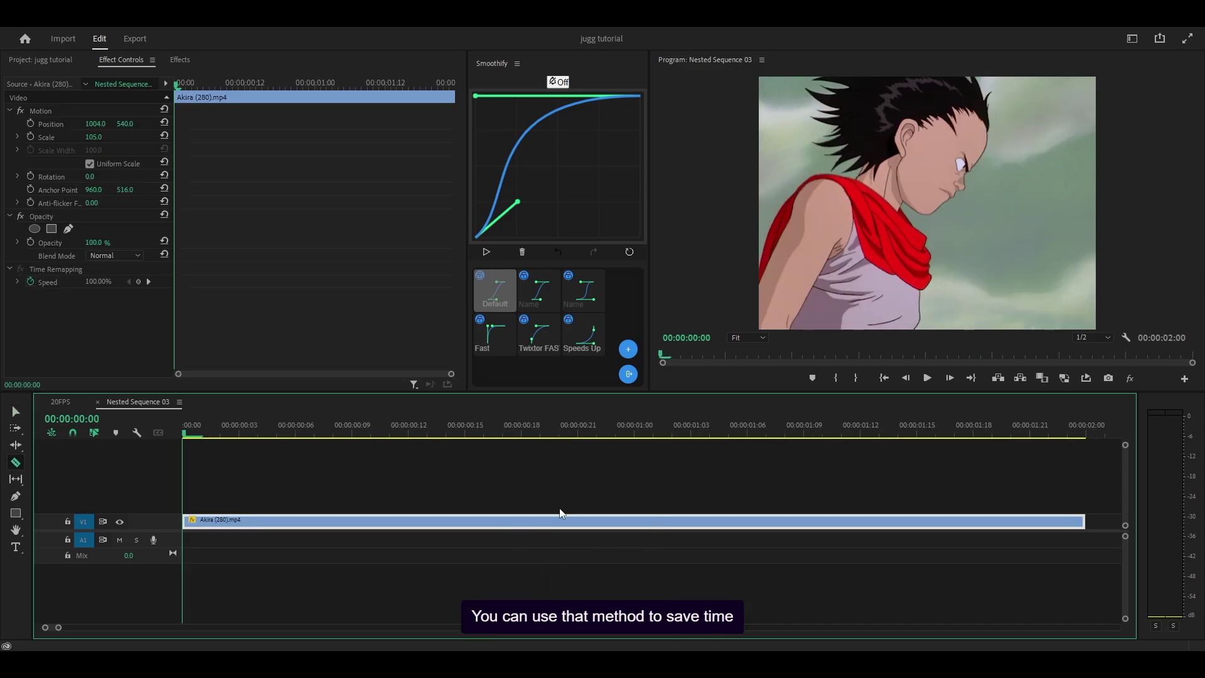
- Cut out the duplicate frame at 00:00:00:01 and close the gap it leaves
{"action": "left_click_drag", "start_coordinate": [279, 427], "coordinate": [909, 443]}
{"action": "key", "text": "Home"}
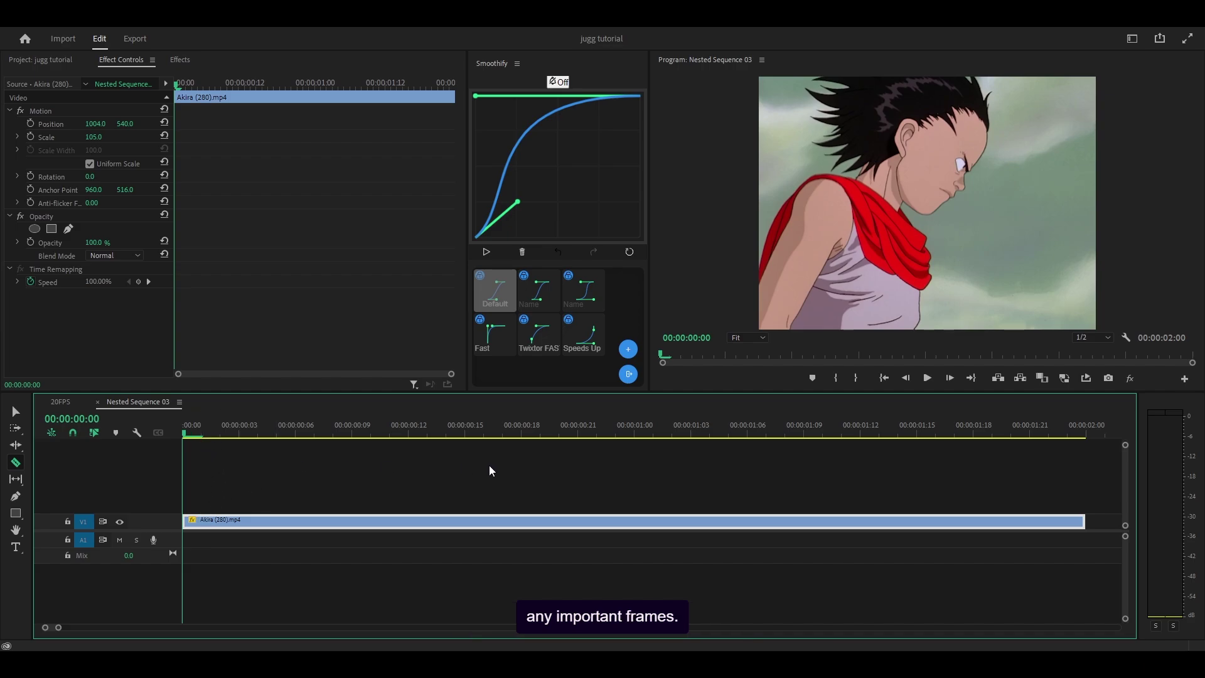
{"action": "key", "text": "Right"}
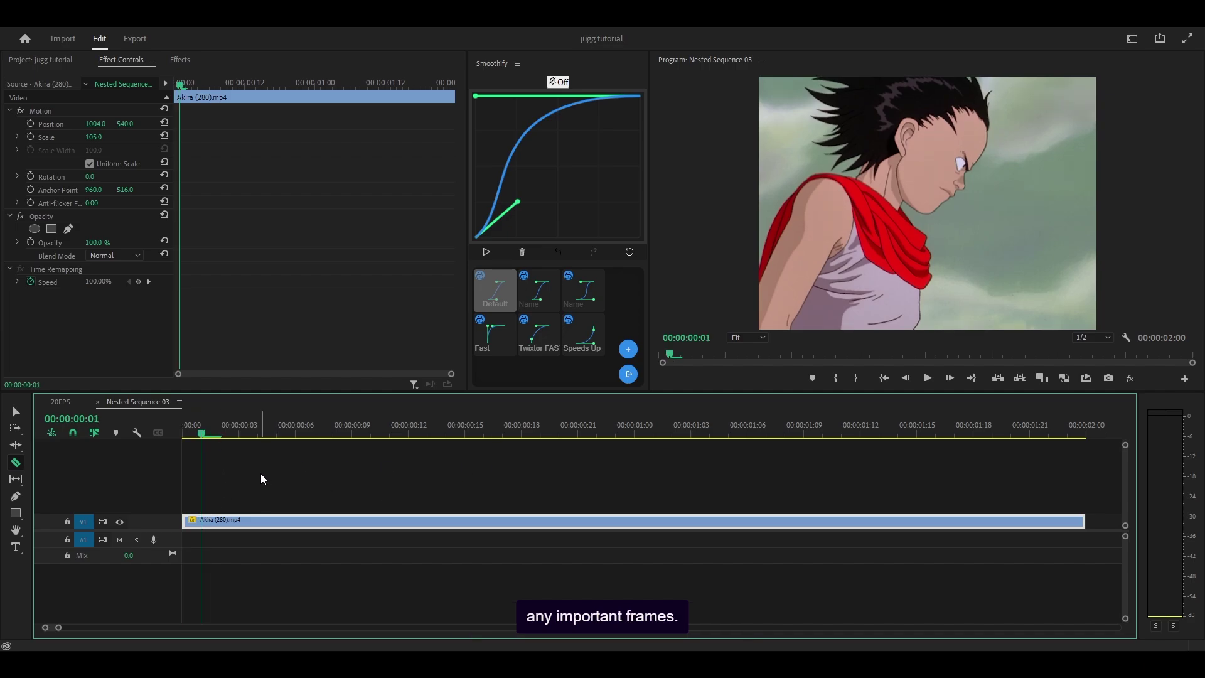
{"action": "left_click", "coordinate": [210, 521]}
{"action": "left_click", "coordinate": [220, 521]}
{"action": "left_click_drag", "start_coordinate": [200, 433], "coordinate": [333, 450]}
{"action": "key", "text": "shift+Delete"}
- Cut the clip at 00:00:00:14 and 00:00:00:15 and ripple delete the duplicate frame after each cut
{"action": "key", "text": "Right"}
{"action": "key", "text": "Right"}
{"action": "key", "text": "Right"}
{"action": "key", "text": "Right"}
{"action": "key", "text": "Right"}
{"action": "left_click", "coordinate": [445, 520]}
{"action": "key", "text": "q"}
{"action": "key", "text": "Right"}
{"action": "left_click", "coordinate": [465, 520]}
{"action": "key", "text": "q"}
{"action": "key", "text": "Right"}
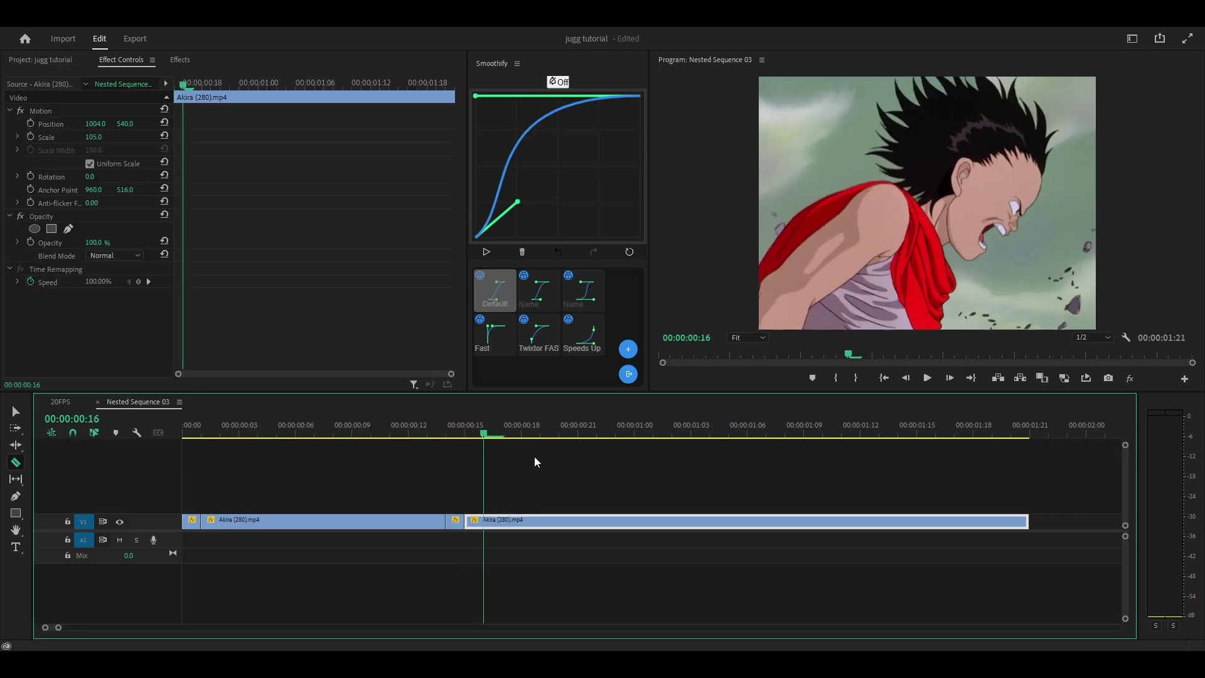
- Cut the clip at 00:00:00:16 and 00:00:00:17 and ripple trim the duplicate frame after each cut
{"action": "left_click", "coordinate": [484, 520]}
{"action": "key", "text": "ctrl+k"}
{"action": "left_click_drag", "start_coordinate": [488, 438], "coordinate": [523, 434]}
{"action": "key", "text": "v"}
{"action": "key", "text": "Right"}
{"action": "key", "text": "q"}
- Set the speed of the last clip segment, starting at 00:00:00:17, to 200%
{"action": "key", "text": "Right"}
{"action": "key", "text": "Right"}
{"action": "key", "text": "Right"}
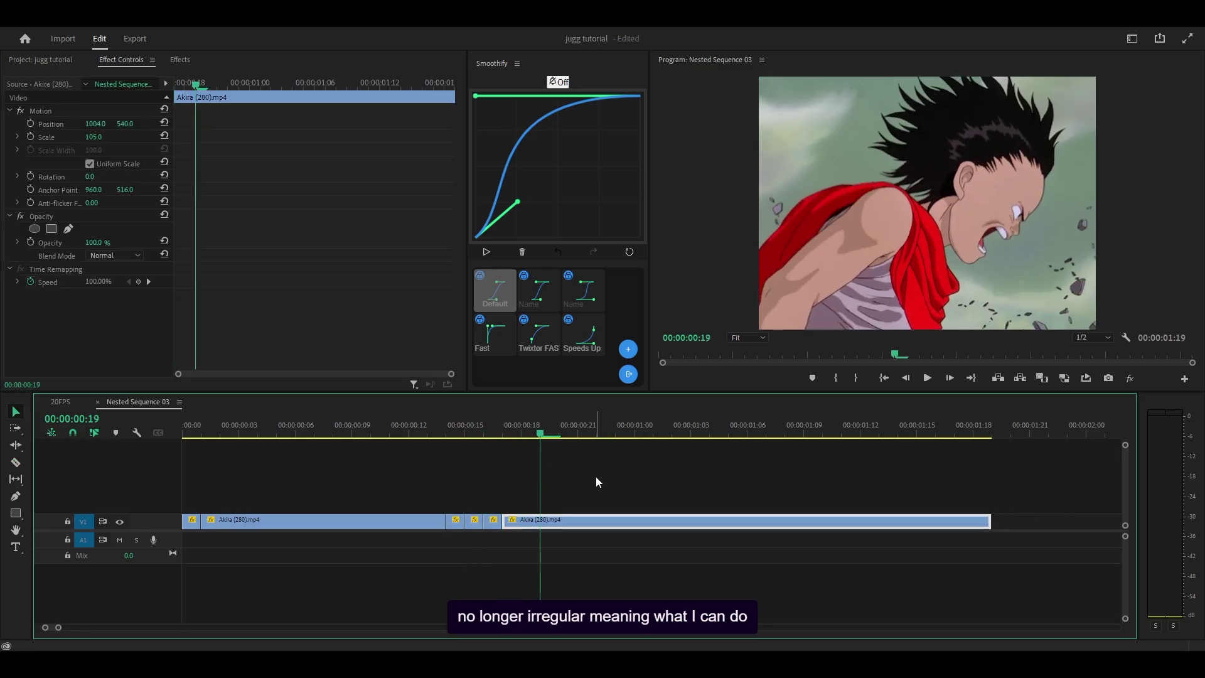
{"action": "key", "text": "Right"}
{"action": "key", "text": "Right"}
{"action": "key", "text": "Right"}
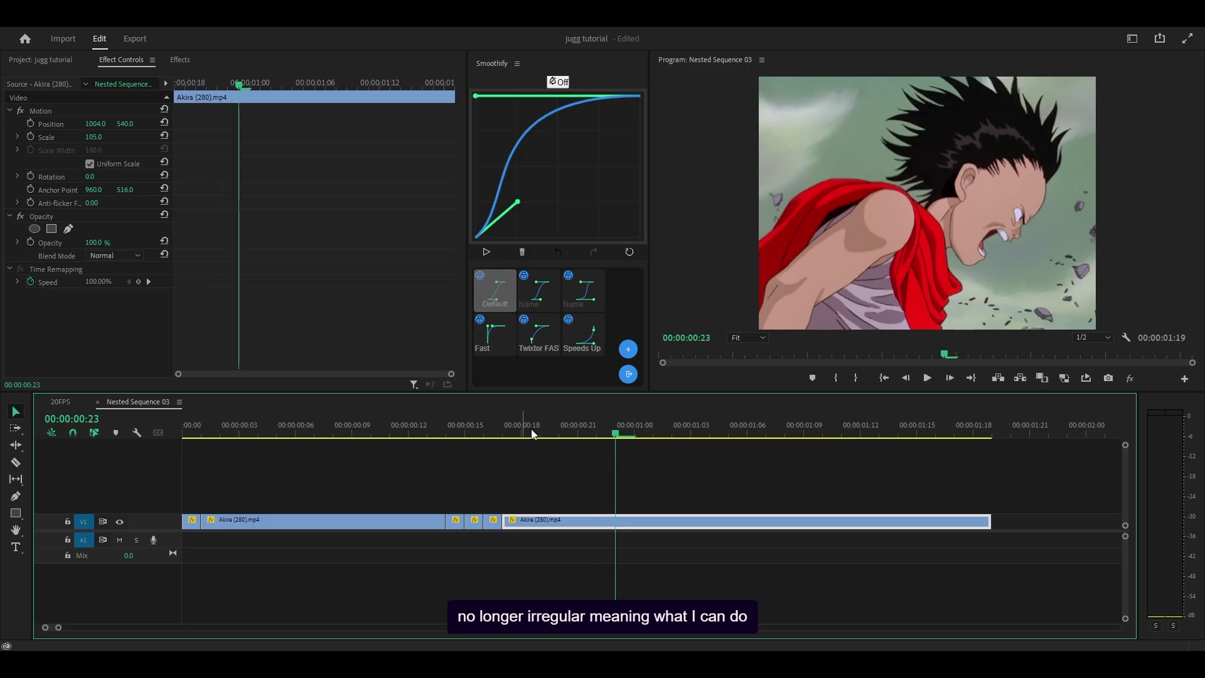
{"action": "right_click", "coordinate": [606, 518]}
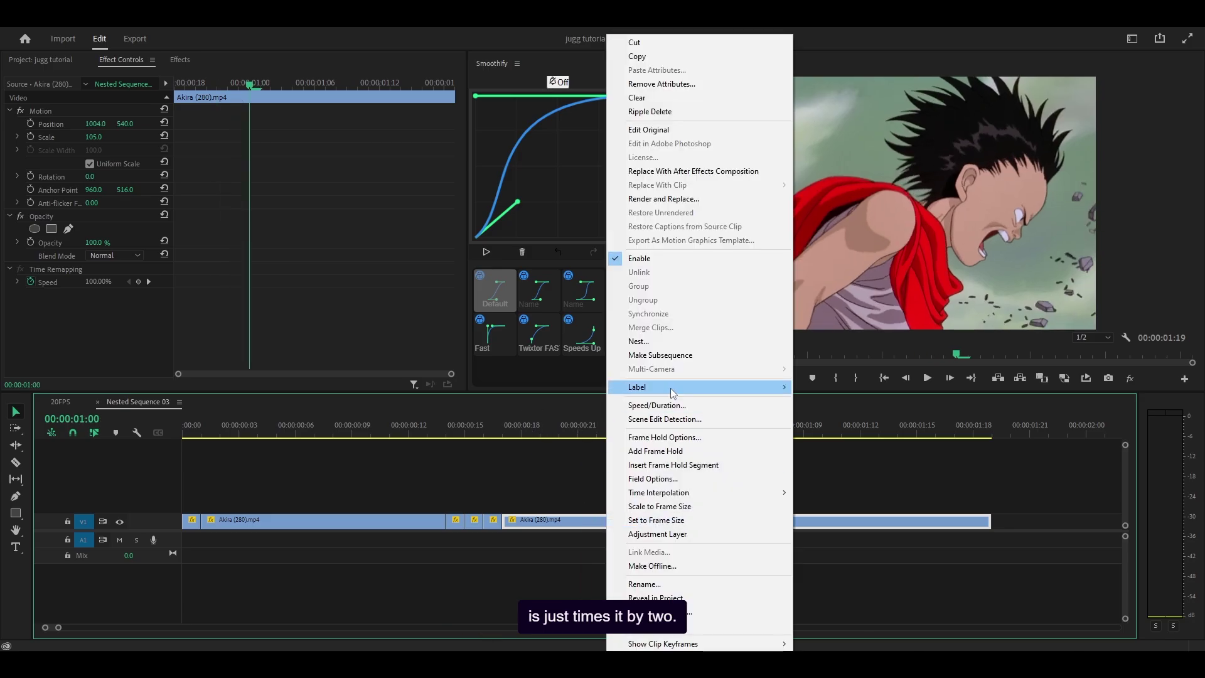
{"action": "left_click", "coordinate": [634, 401]}
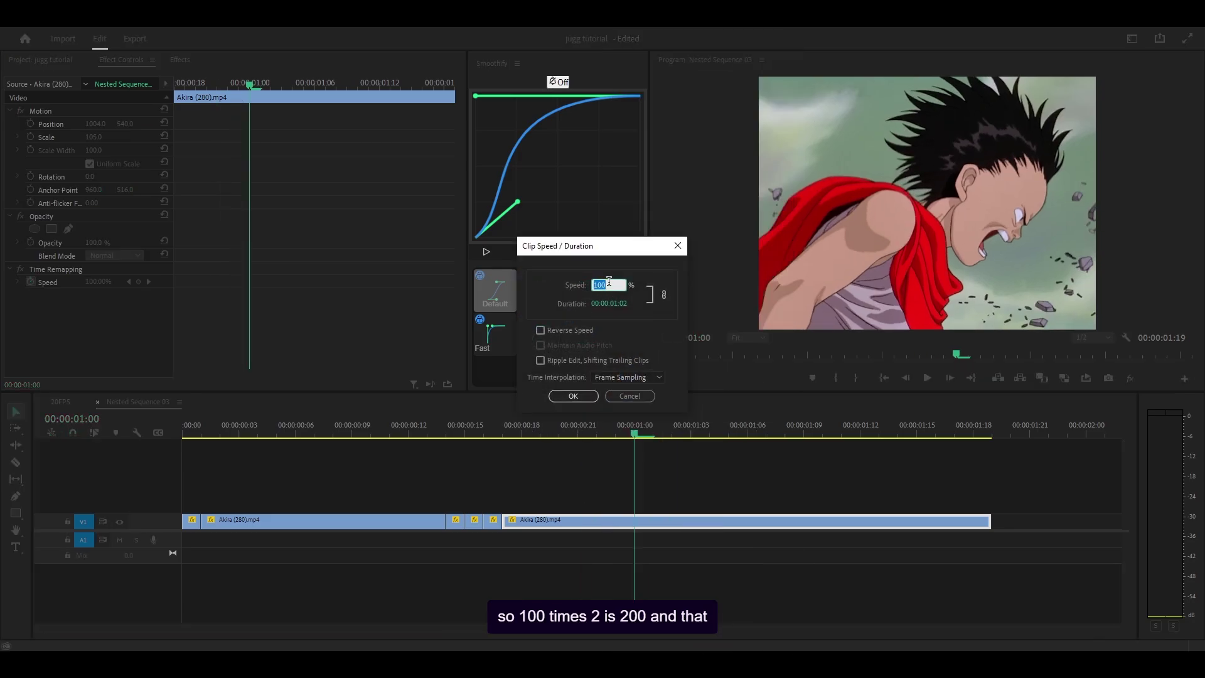
{"action": "key", "text": "Return"}
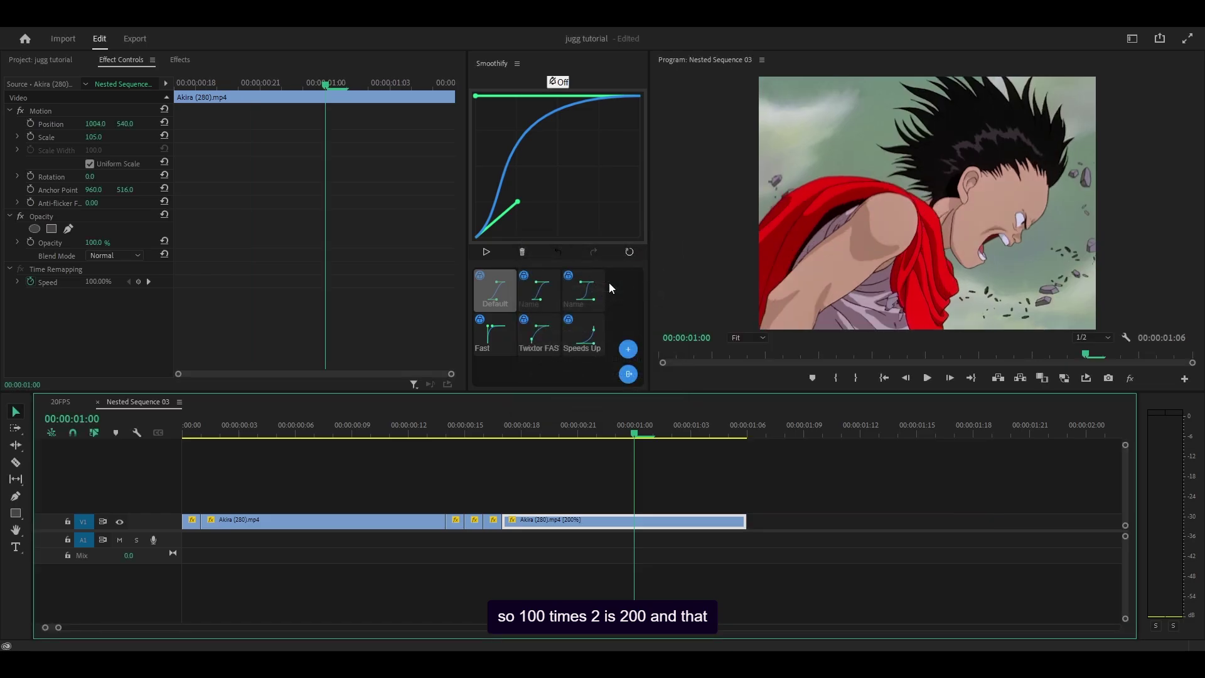
- Step frame by frame through the sped-up last segment to check it for remaining duplicate frames
{"action": "left_click", "coordinate": [505, 425]}
{"action": "key", "text": "Left"}
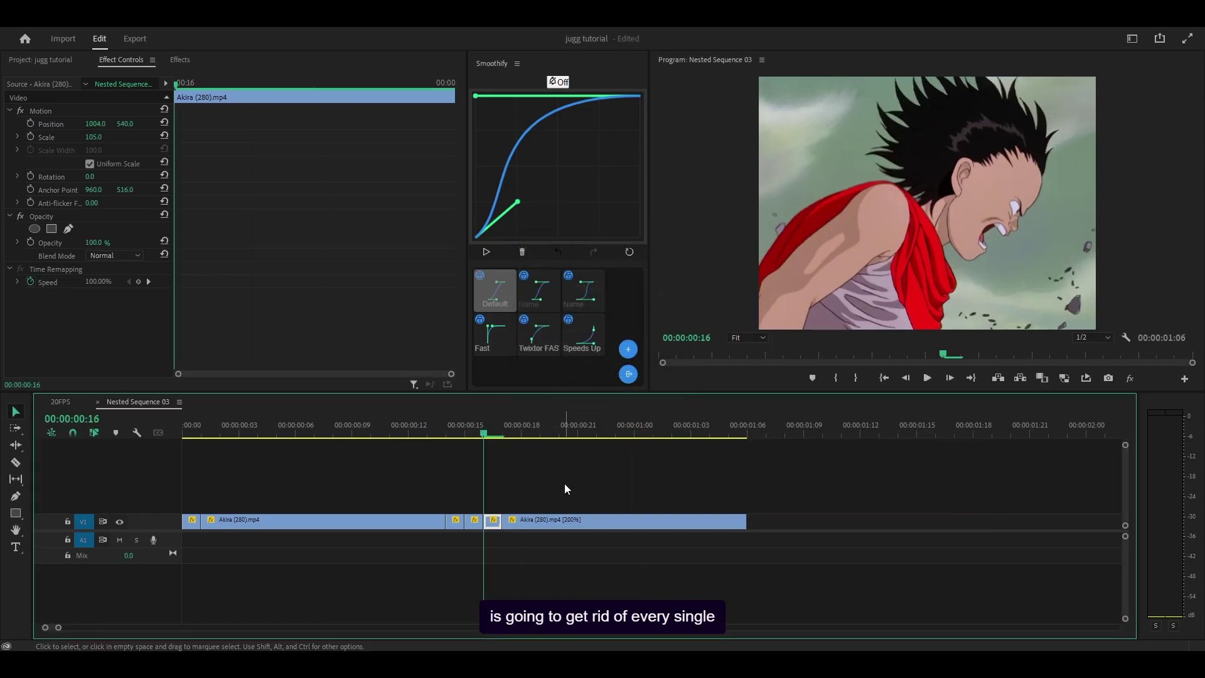
{"action": "key", "text": "Right"}
{"action": "key", "text": "Right"}
{"action": "key", "text": "Right"}
{"action": "key", "text": "Right"}
{"action": "key", "text": "Right"}
{"action": "key", "text": "Right"}
{"action": "key", "text": "Right"}
{"action": "key", "text": "Right"}
{"action": "key", "text": "Right"}
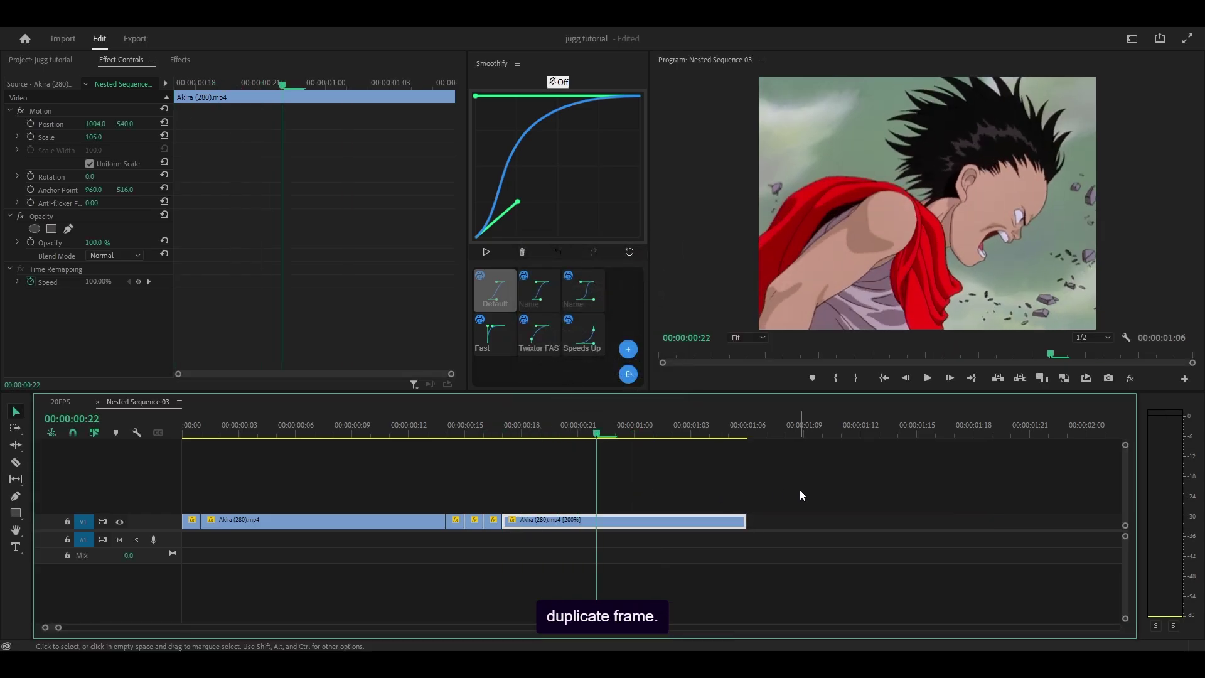
{"action": "key", "text": "Right"}
{"action": "key", "text": "Right"}
{"action": "key", "text": "Right"}
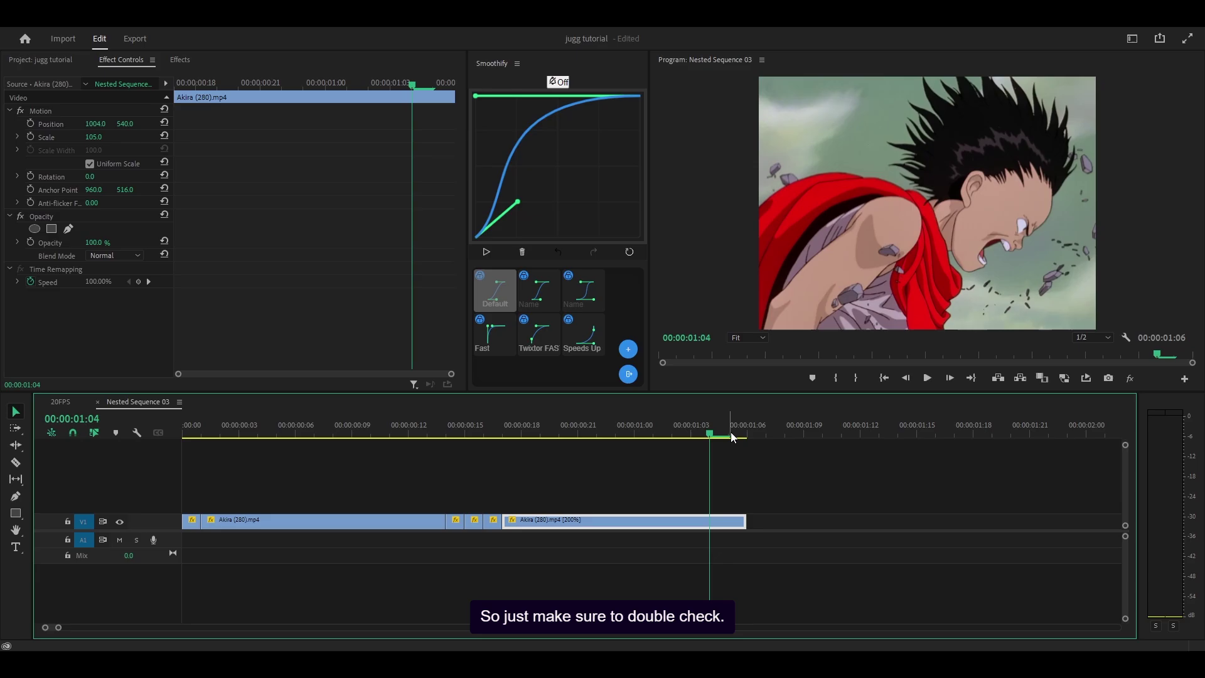
- Recheck the edited clip from its first frame for duplicate frames, stepping through the opening and scrubbing the rest
{"action": "key", "text": "Home"}
{"action": "key", "text": "Right"}
{"action": "key", "text": "Left"}
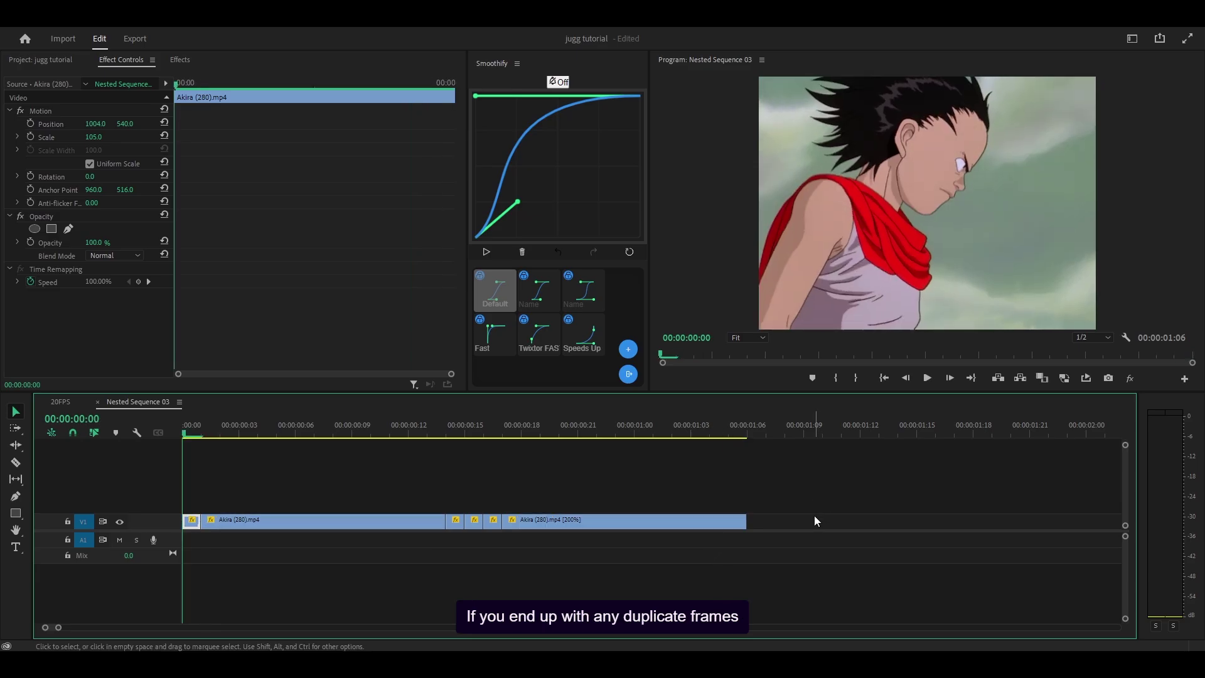
{"action": "key", "text": "Right"}
{"action": "key", "text": "Left"}
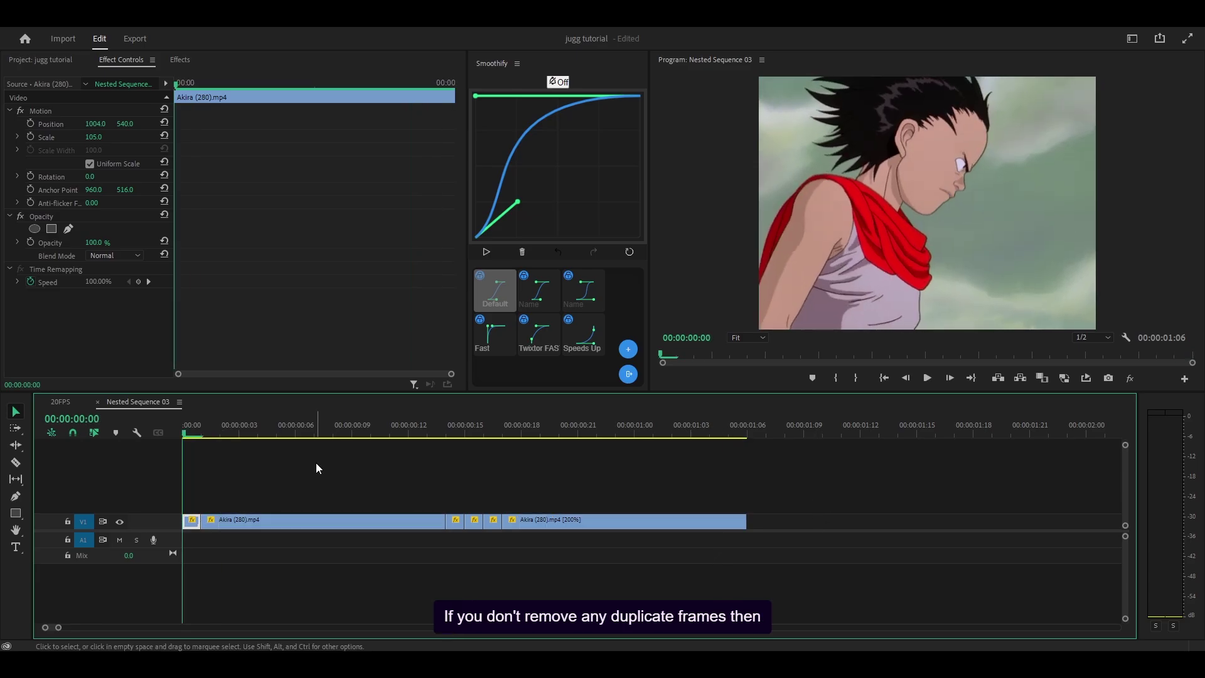
{"action": "key", "text": "Right"}
{"action": "key", "text": "Right"}
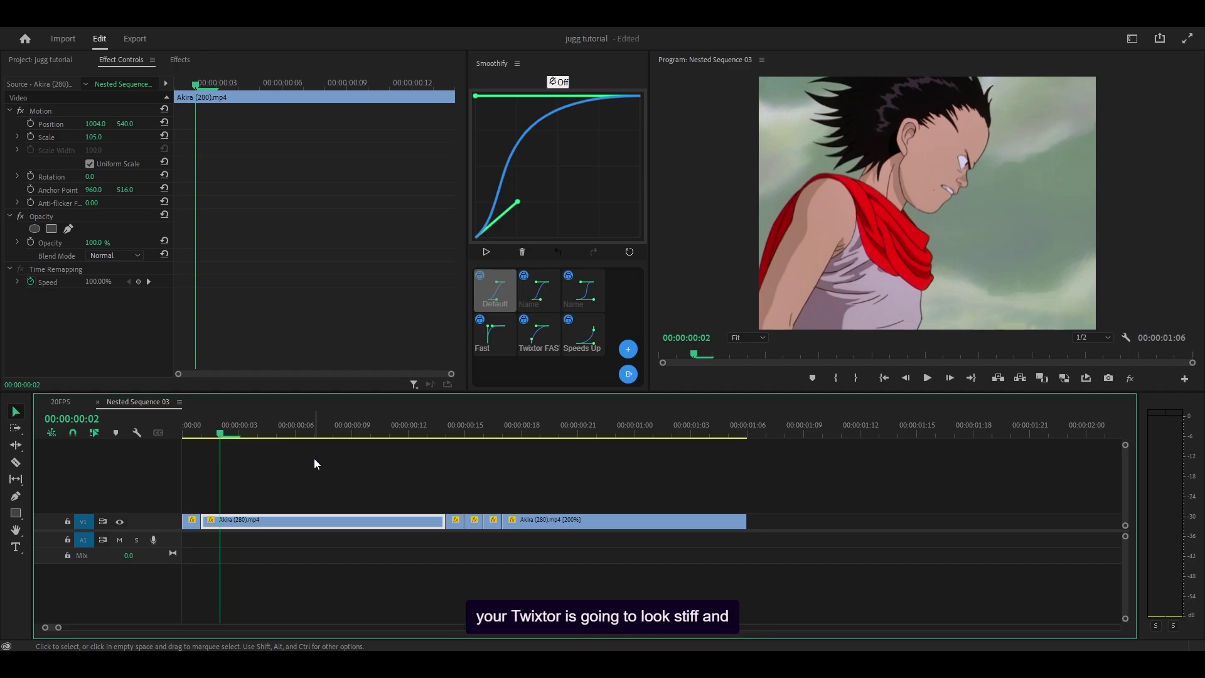
{"action": "key", "text": "Right"}
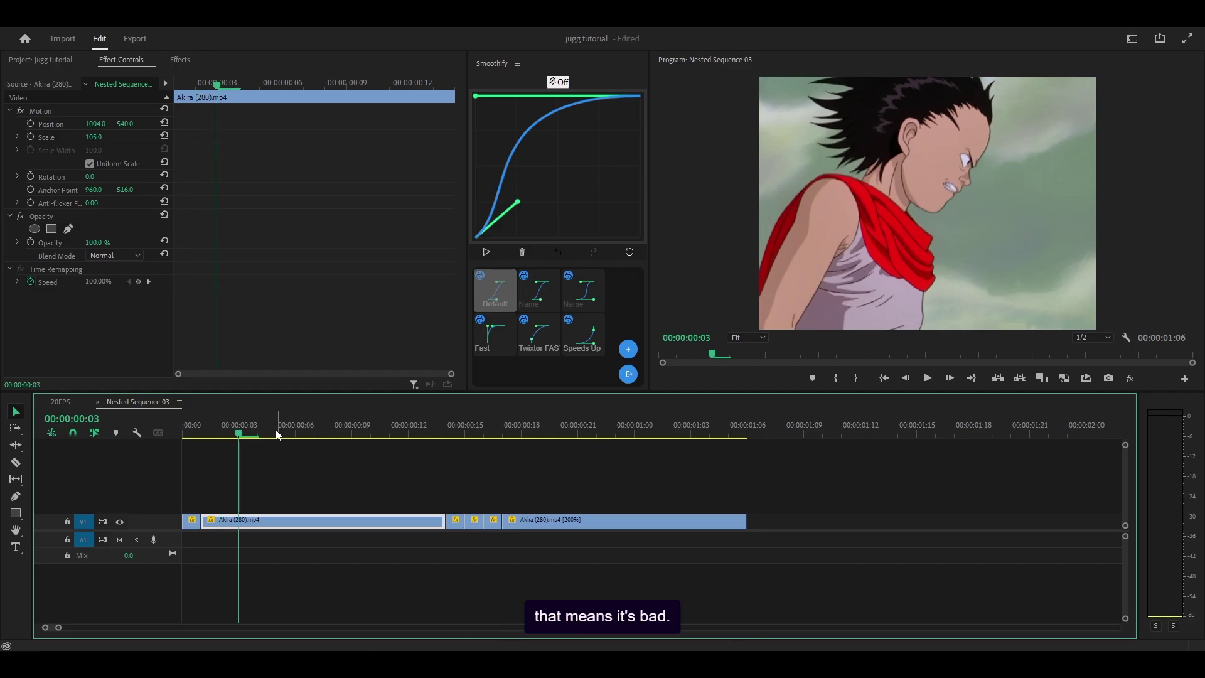
{"action": "left_click_drag", "start_coordinate": [276, 430], "coordinate": [521, 427]}
{"action": "key", "text": "Home"}
{"action": "key", "text": "minus"}
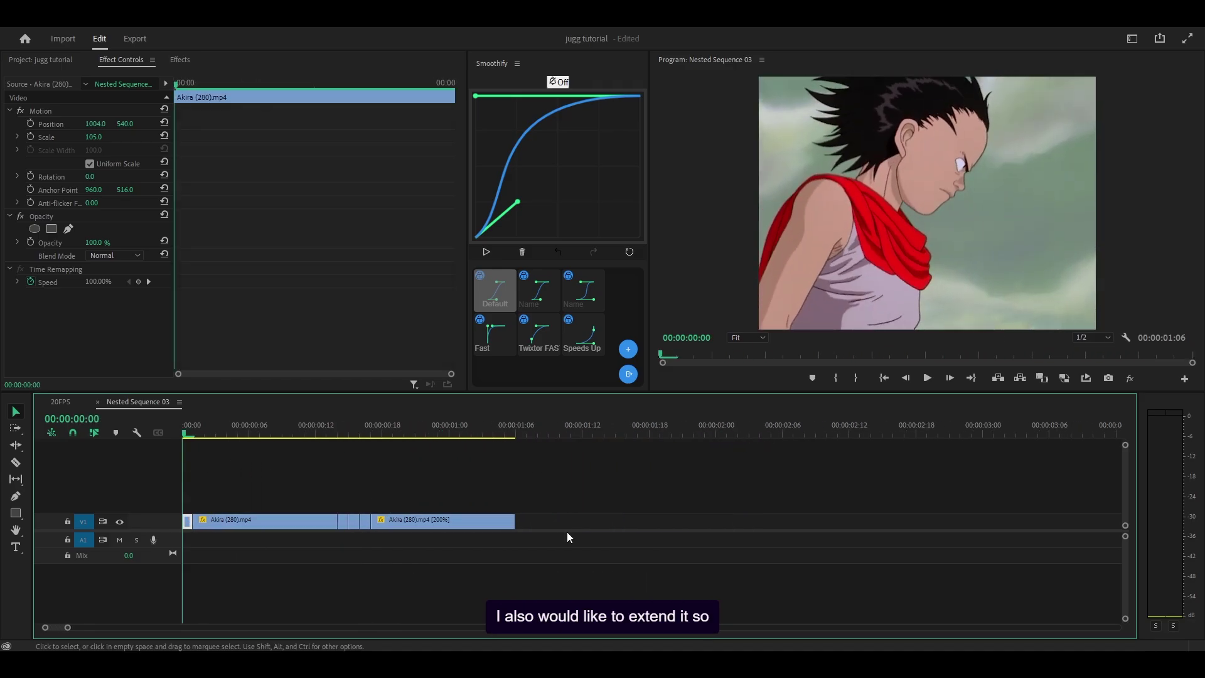
- Create a new 1440 x 1080 adjustment layer at 23.976 fps with square pixels in the project
{"action": "left_click", "coordinate": [53, 60]}
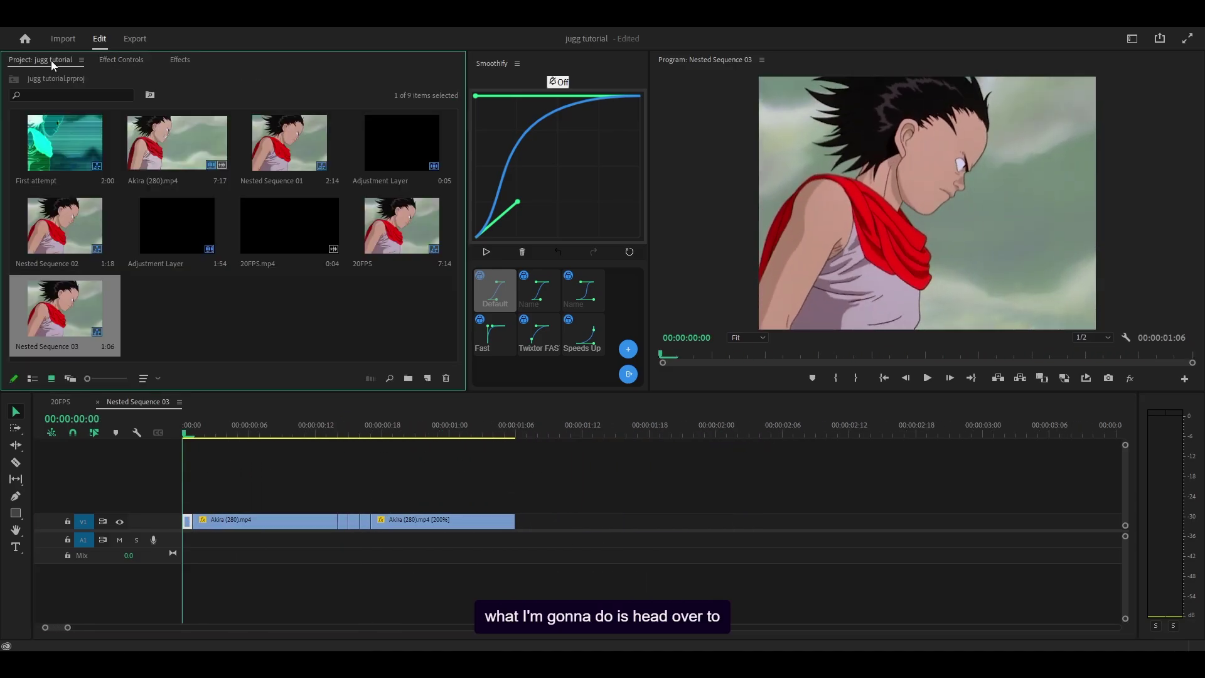
{"action": "right_click", "coordinate": [311, 310]}
{"action": "mouse_move", "coordinate": [402, 365]}
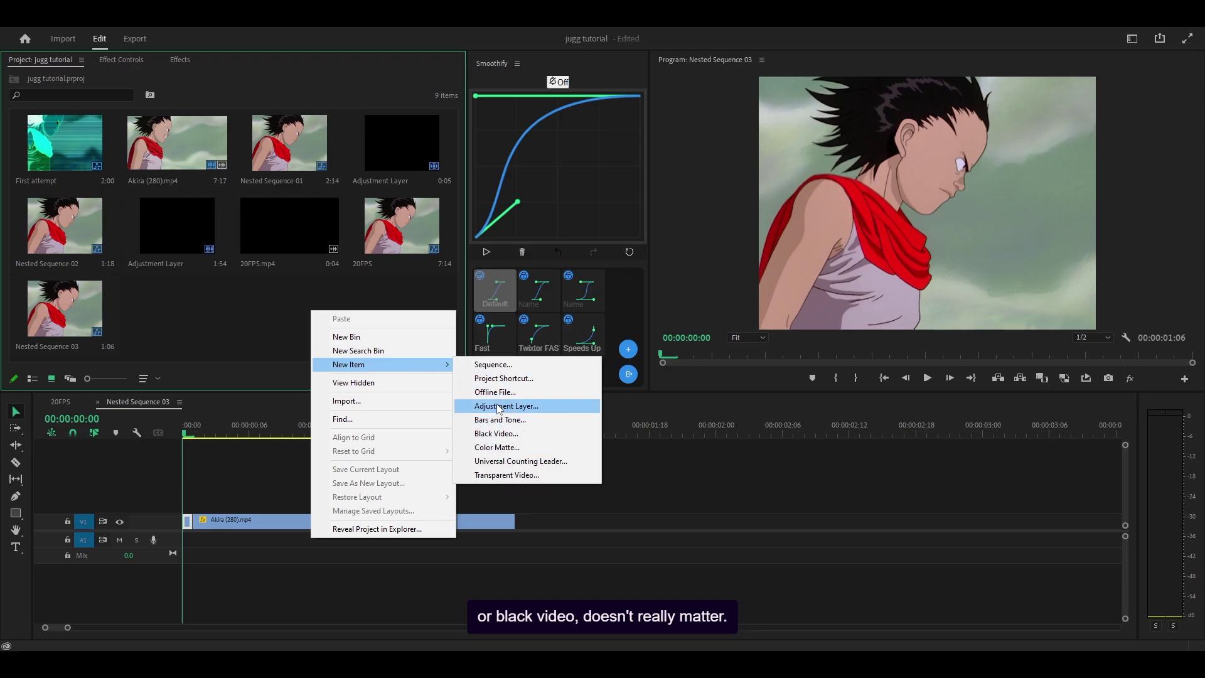
{"action": "left_click", "coordinate": [500, 406]}
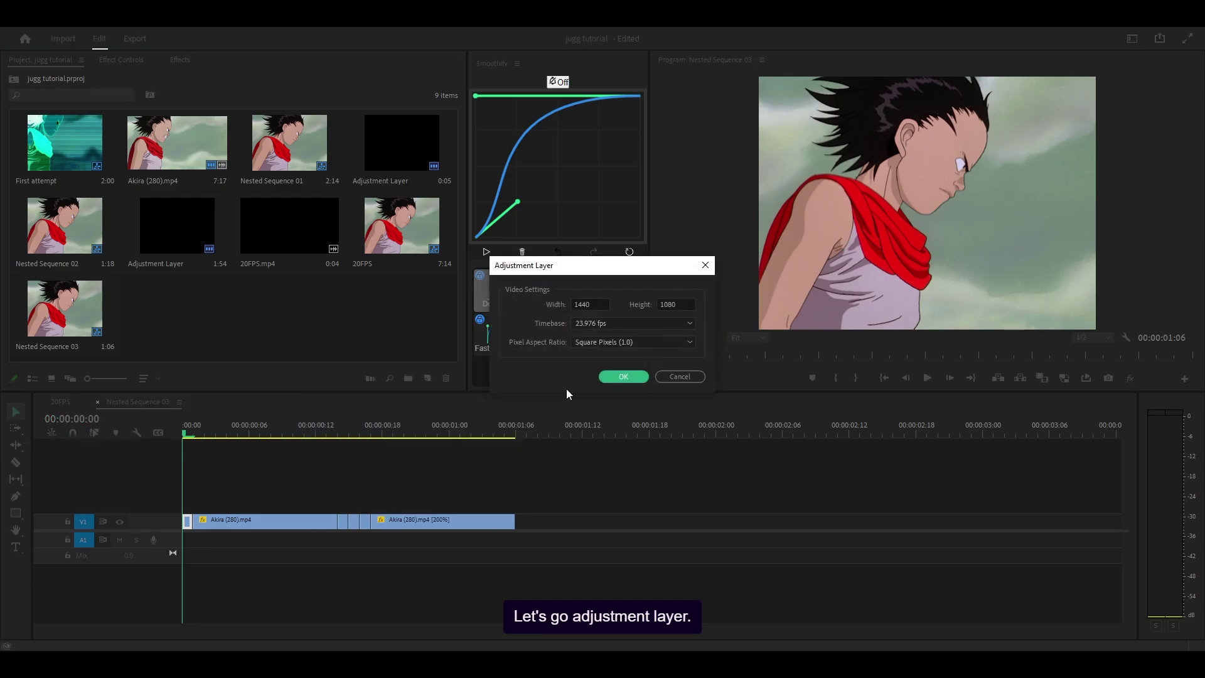
{"action": "left_click", "coordinate": [622, 377]}
- Place the new adjustment layer directly after the last clip on V1 and extend it to about 00:00:05:05
{"action": "left_click_drag", "start_coordinate": [177, 311], "coordinate": [518, 521]}
{"action": "key", "text": "minus"}
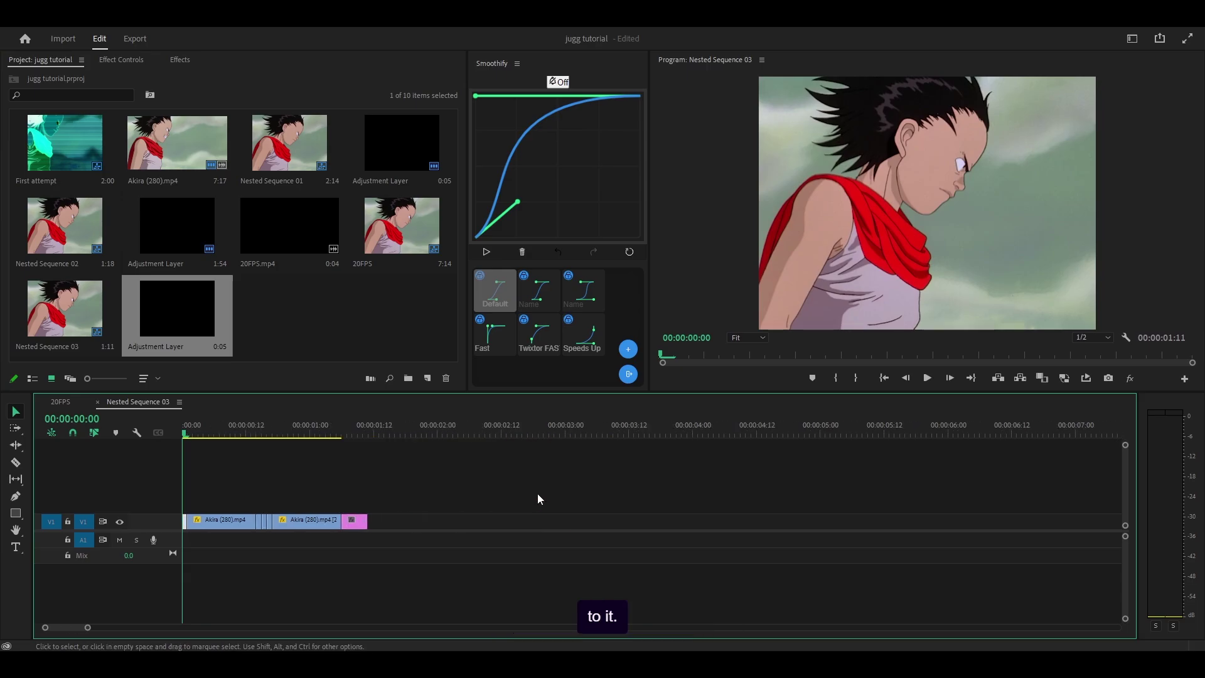
{"action": "left_click_drag", "start_coordinate": [366, 521], "coordinate": [845, 499]}
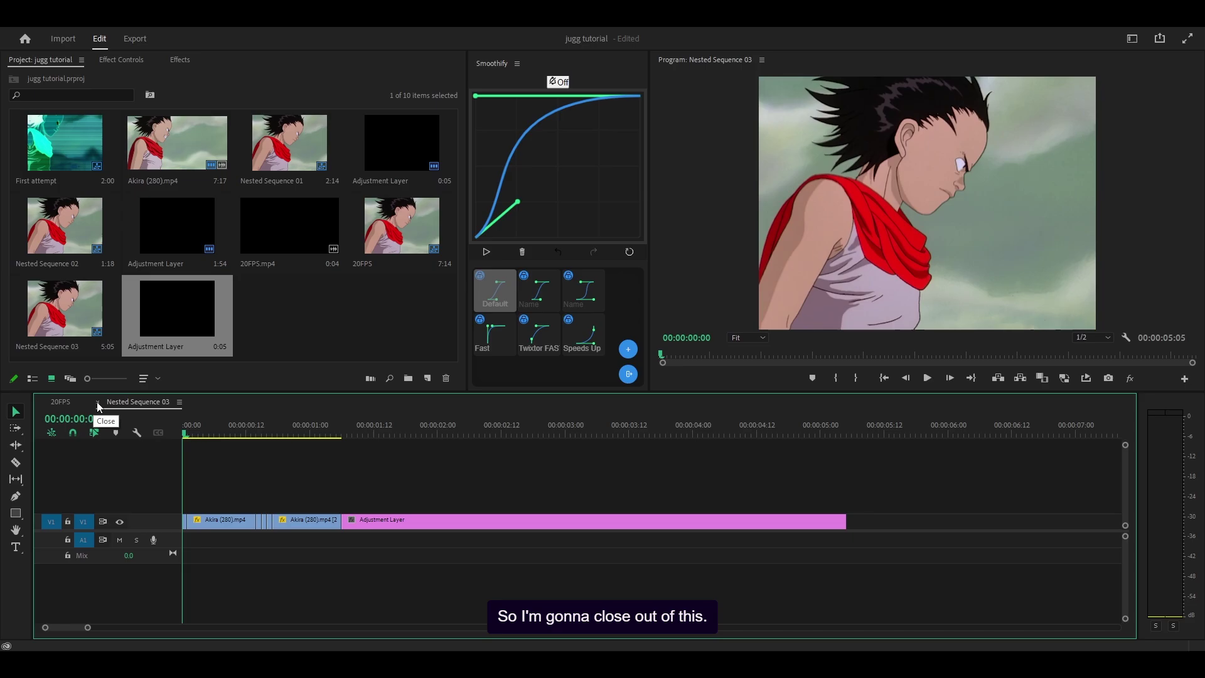
- Close the nested sequence, then cut its clip in the 20FPS sequence at 00:00:02:00 and delete everything after the cut
{"action": "left_click", "coordinate": [98, 403]}
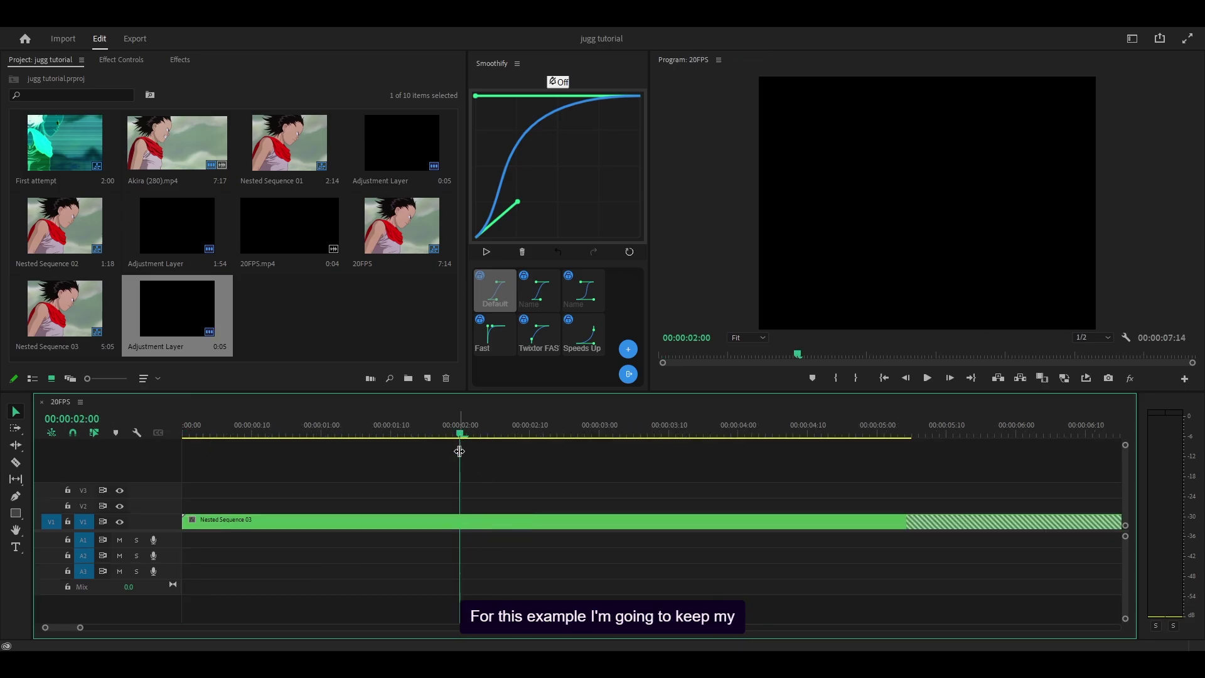
{"action": "key", "text": "ctrl+k"}
{"action": "left_click", "coordinate": [489, 522]}
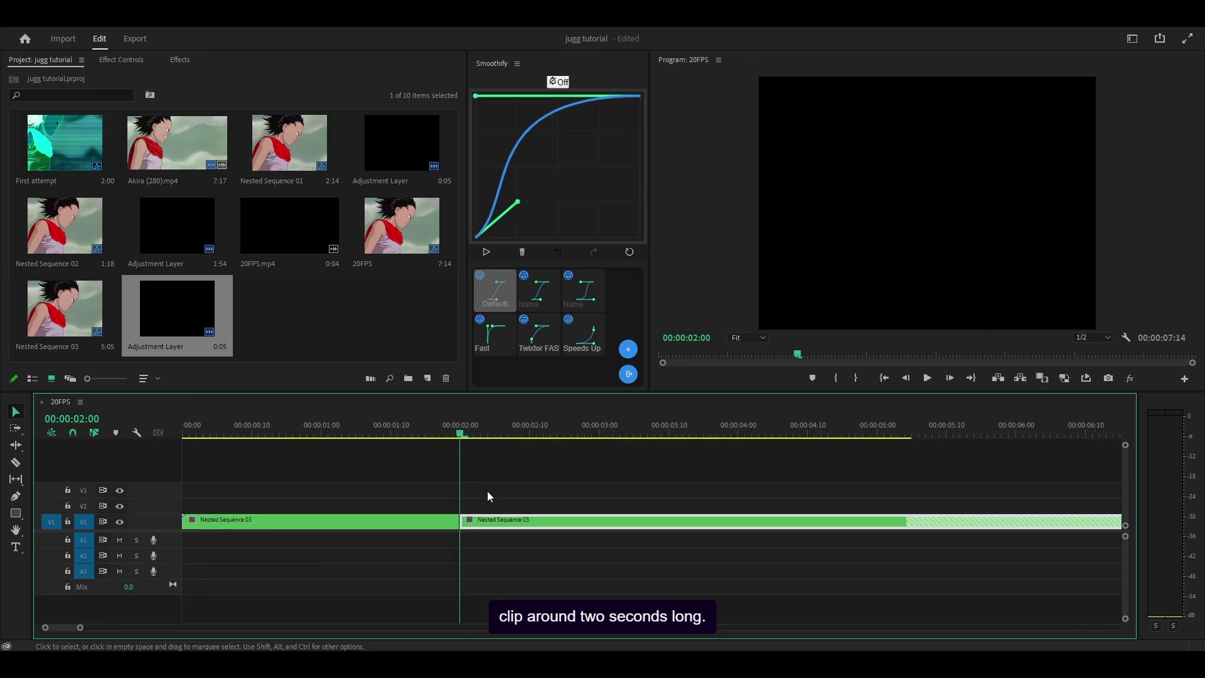
{"action": "key", "text": "Delete"}
{"action": "key", "text": "space"}
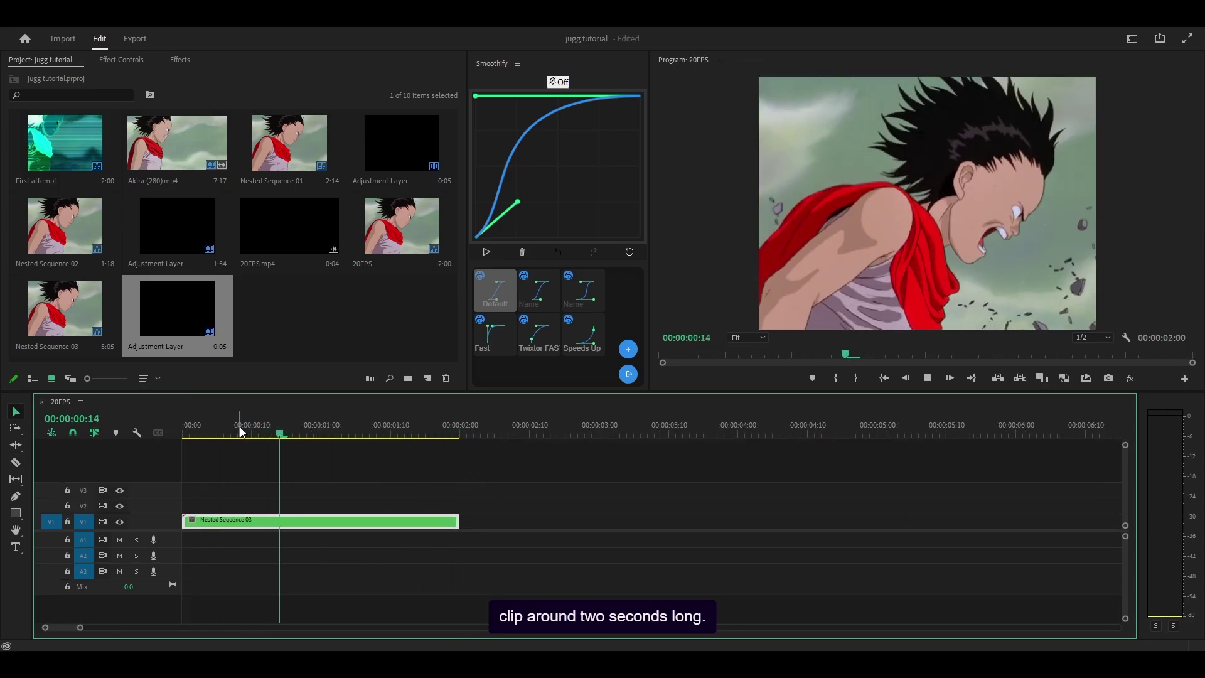
- Apply the Twixtor Pro effect to the Nested Sequence 03 clip and bring its full settings into view
{"action": "key", "text": "Home"}
{"action": "key", "text": "="}
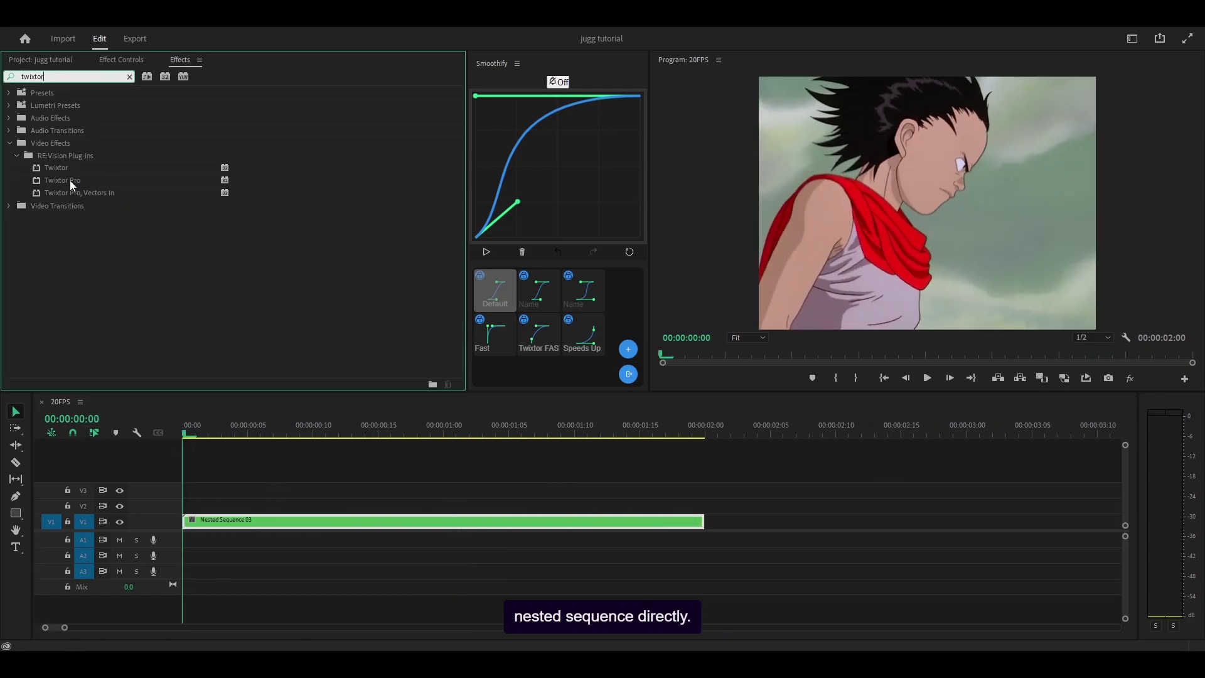
{"action": "left_click_drag", "start_coordinate": [69, 179], "coordinate": [287, 519]}
{"action": "left_click", "coordinate": [122, 59]}
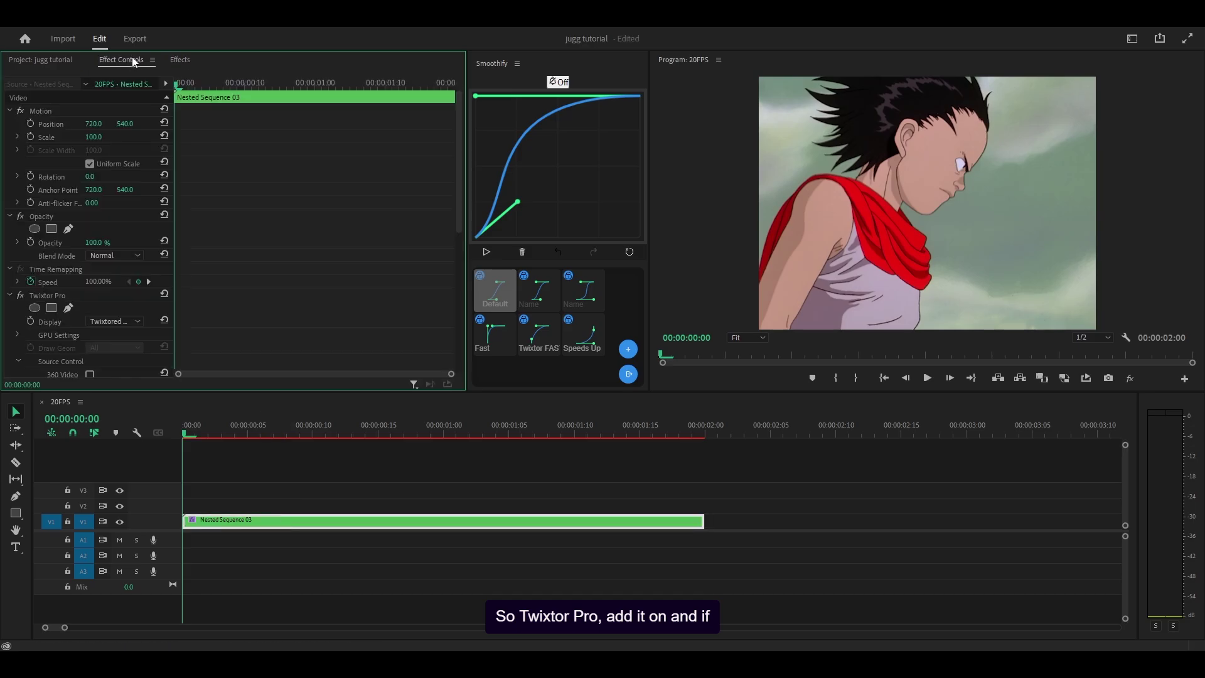
{"action": "scroll", "coordinate": [307, 215], "scroll_direction": "down", "scroll_amount": 5}
{"action": "left_click_drag", "start_coordinate": [173, 252], "coordinate": [220, 251]}
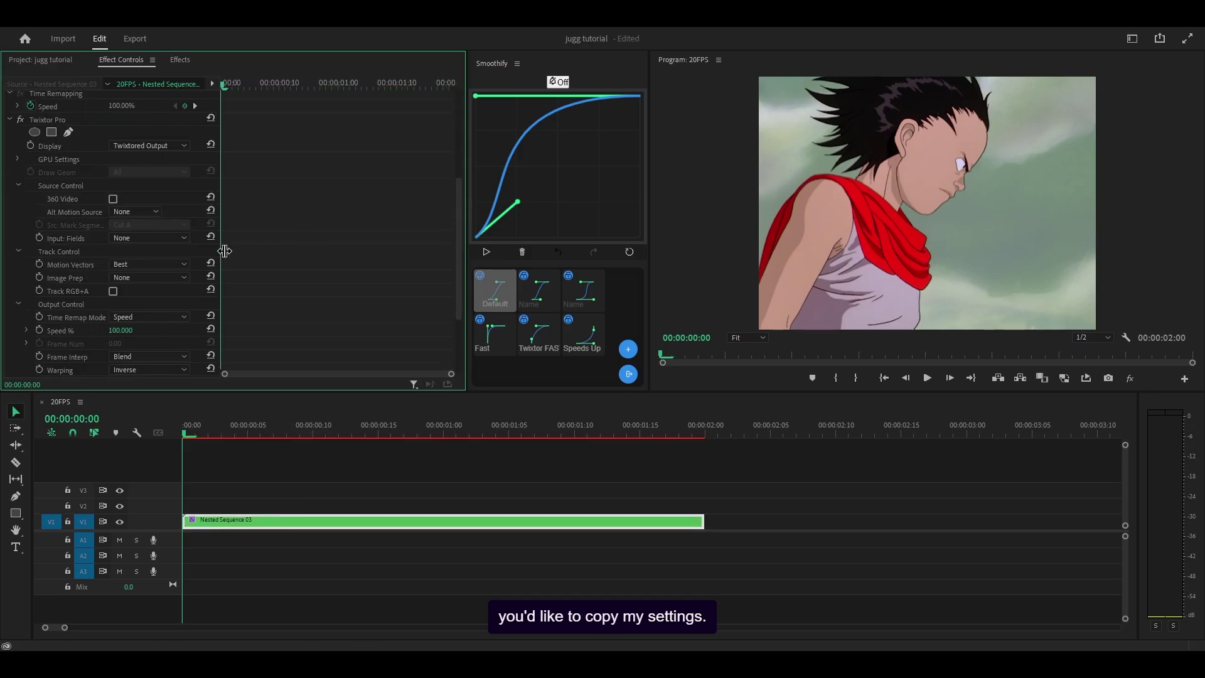
- Set Twixtor Pro's Image Prep to Contrast/Edge Enhance and its Time Remap Mode to Frame Number
{"action": "scroll", "coordinate": [272, 250], "scroll_direction": "down", "scroll_amount": 2}
{"action": "left_click", "coordinate": [142, 228]}
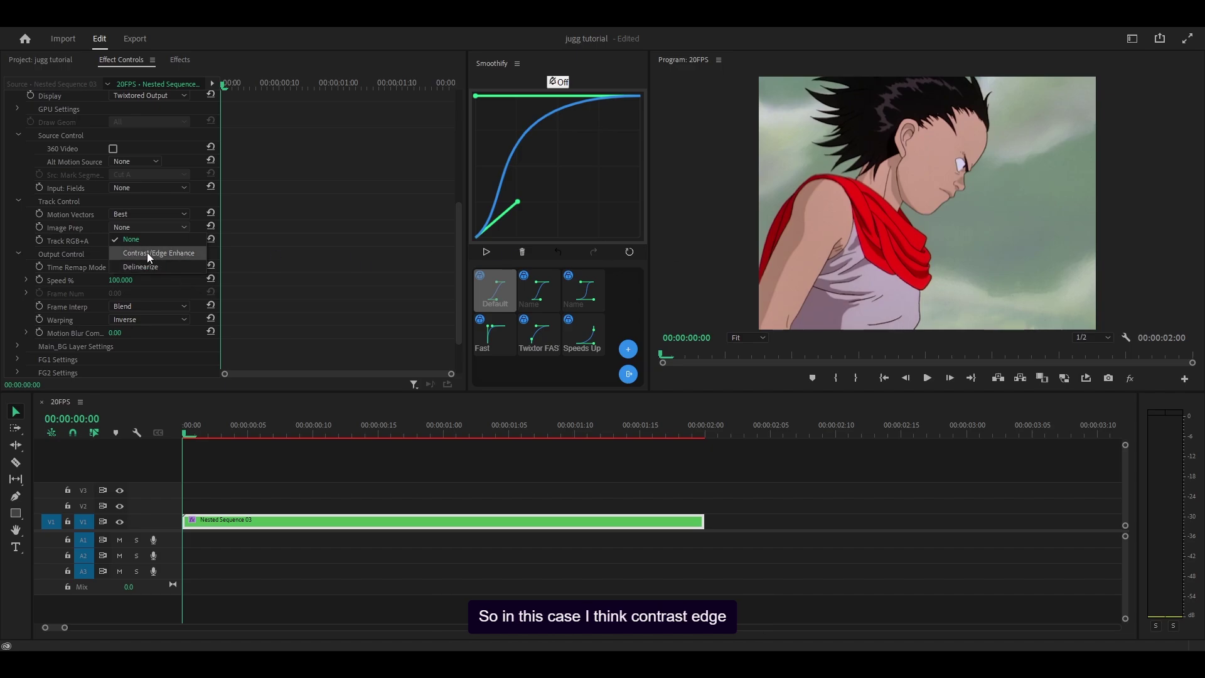
{"action": "scroll", "coordinate": [156, 262], "scroll_direction": "down", "scroll_amount": 1}
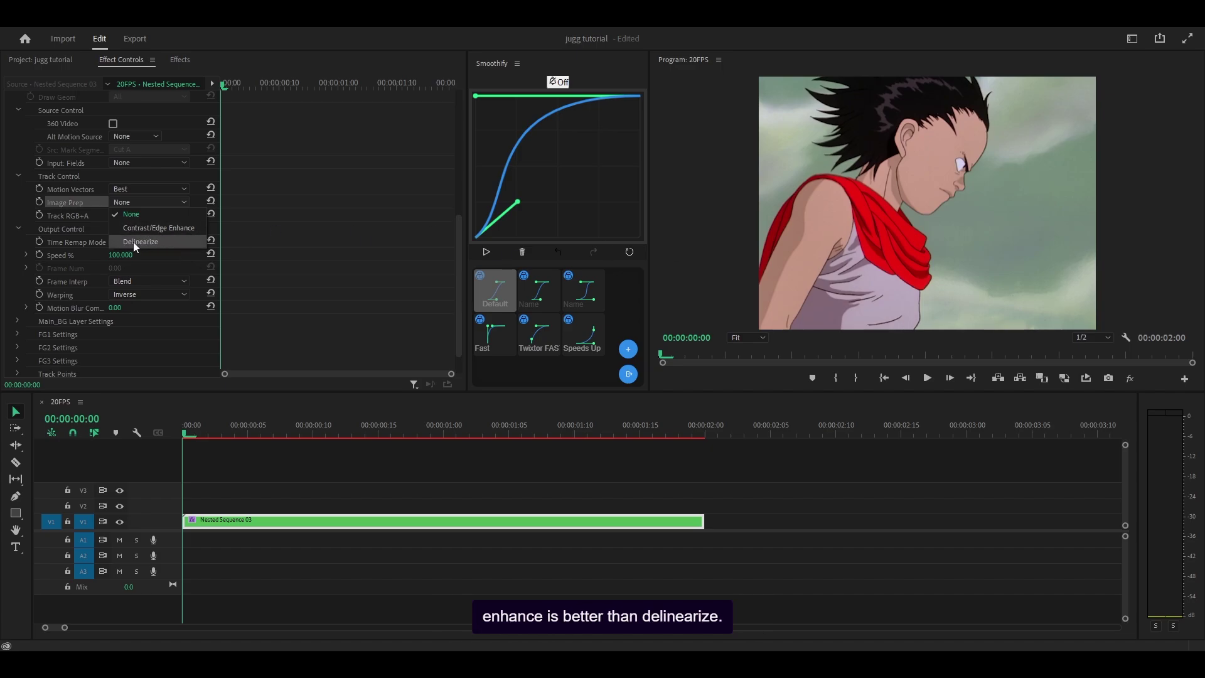
{"action": "left_click", "coordinate": [140, 227]}
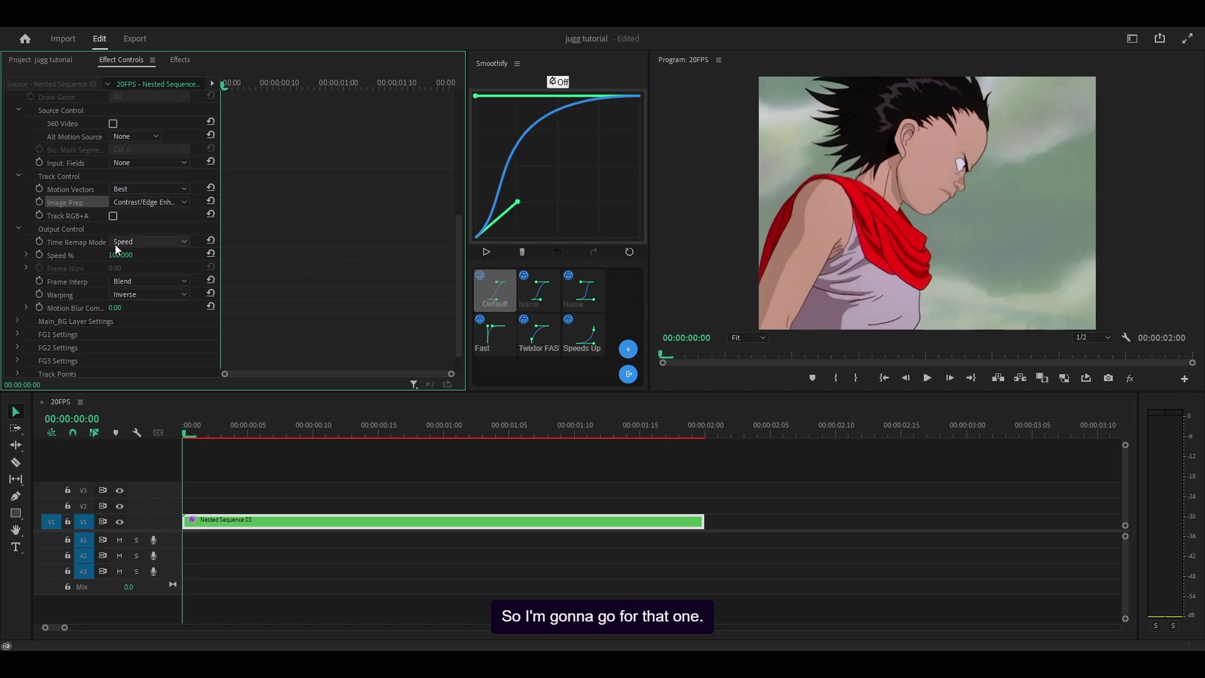
{"action": "left_click", "coordinate": [138, 243]}
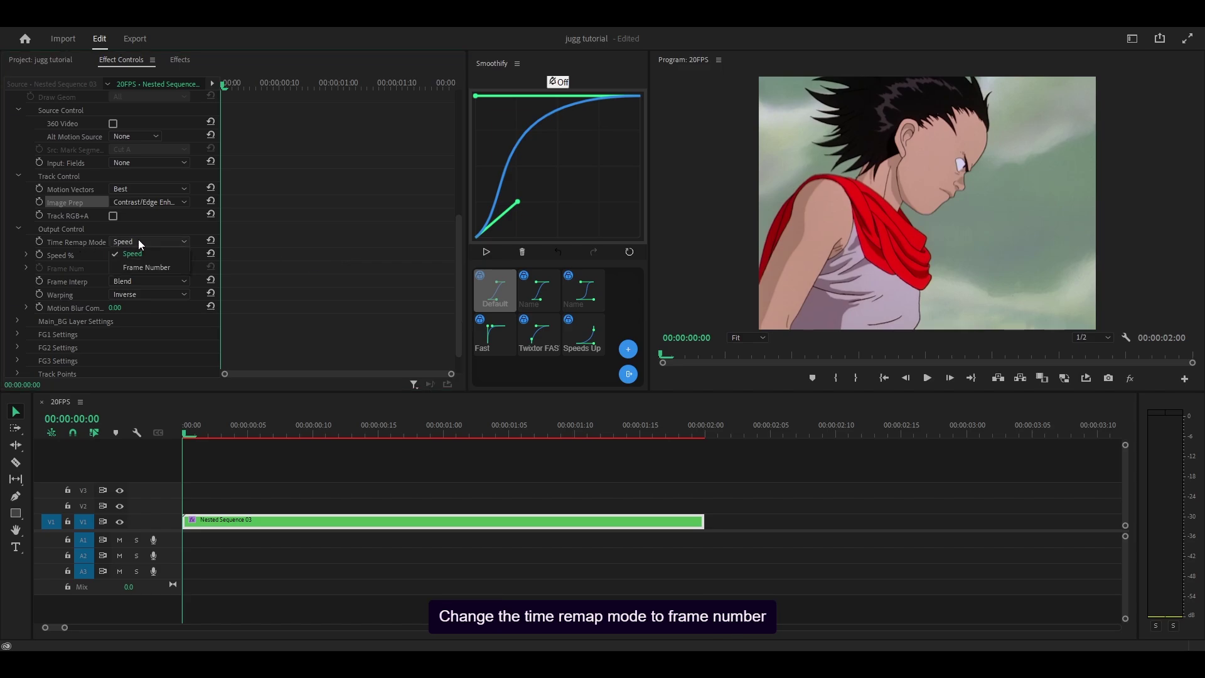
{"action": "left_click", "coordinate": [140, 270]}
- Set Twixtor Pro's Frame Interp to Motion Weighted Blend and its Warping to Forward
{"action": "scroll", "coordinate": [285, 283], "scroll_direction": "down", "scroll_amount": 1}
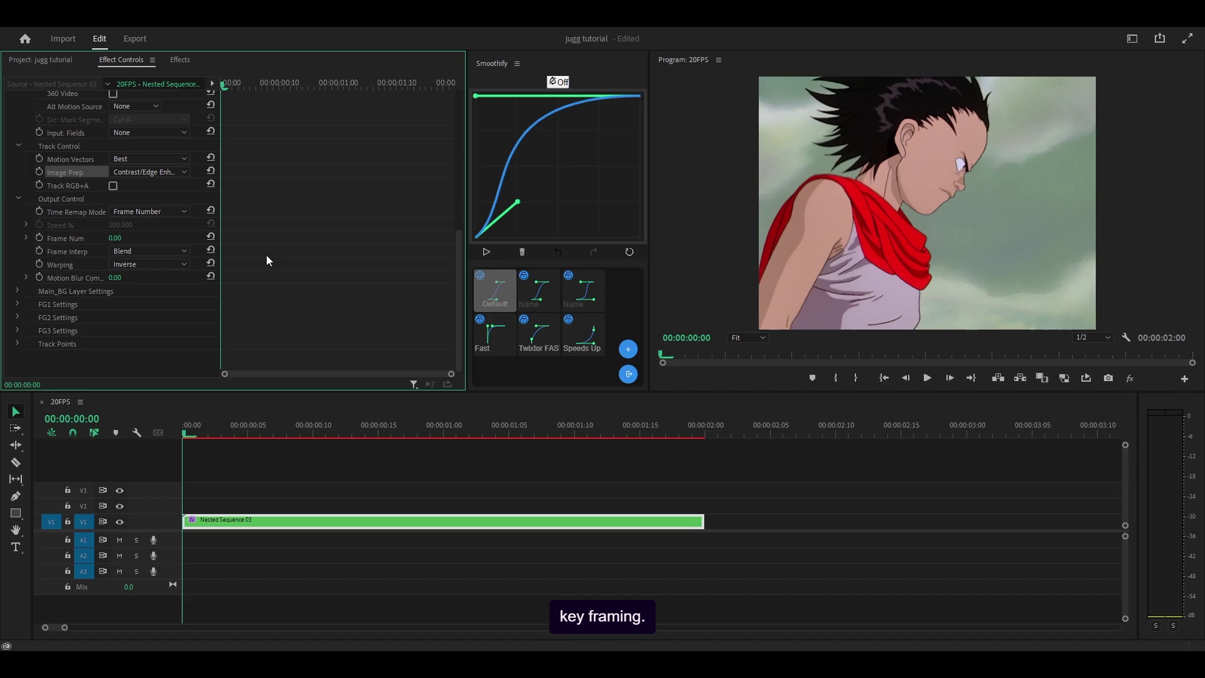
{"action": "left_click", "coordinate": [143, 251]}
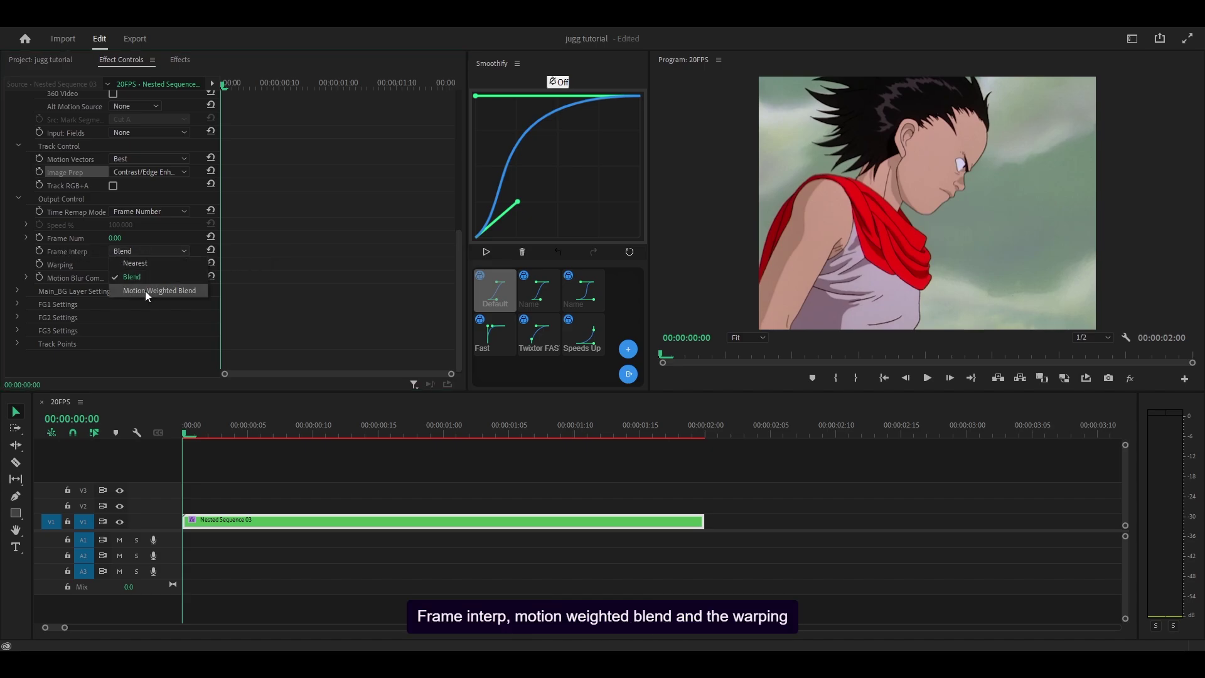
{"action": "left_click", "coordinate": [144, 290]}
{"action": "left_click", "coordinate": [144, 264]}
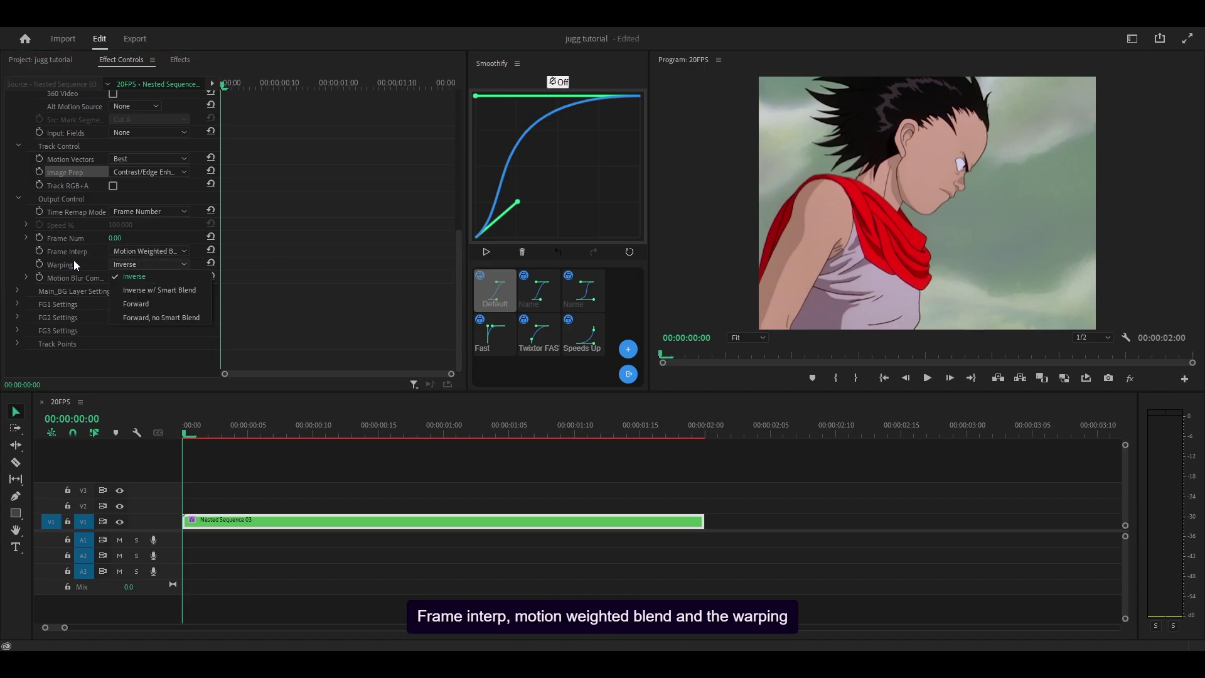
{"action": "left_click", "coordinate": [135, 303]}
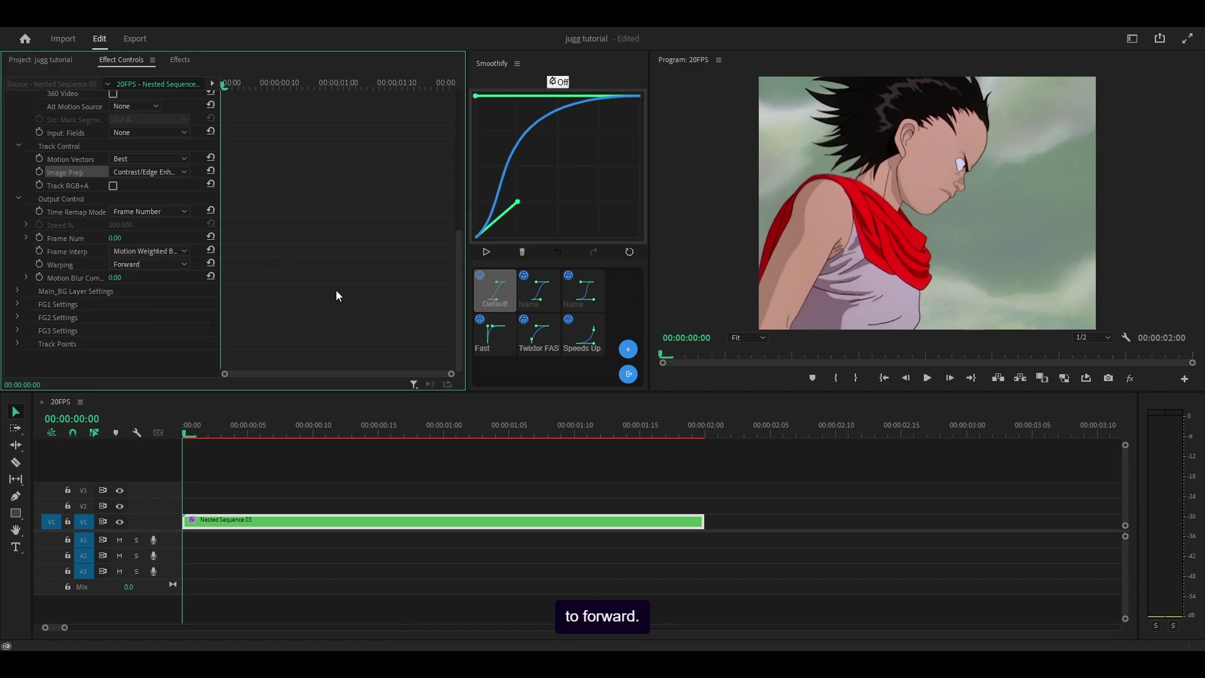
- Widen the effect settings and keyframe area and make it slightly taller to give more room for keyframing
{"action": "scroll", "coordinate": [337, 290], "scroll_direction": "up", "scroll_amount": 3}
{"action": "left_click_drag", "start_coordinate": [652, 300], "coordinate": [751, 301]}
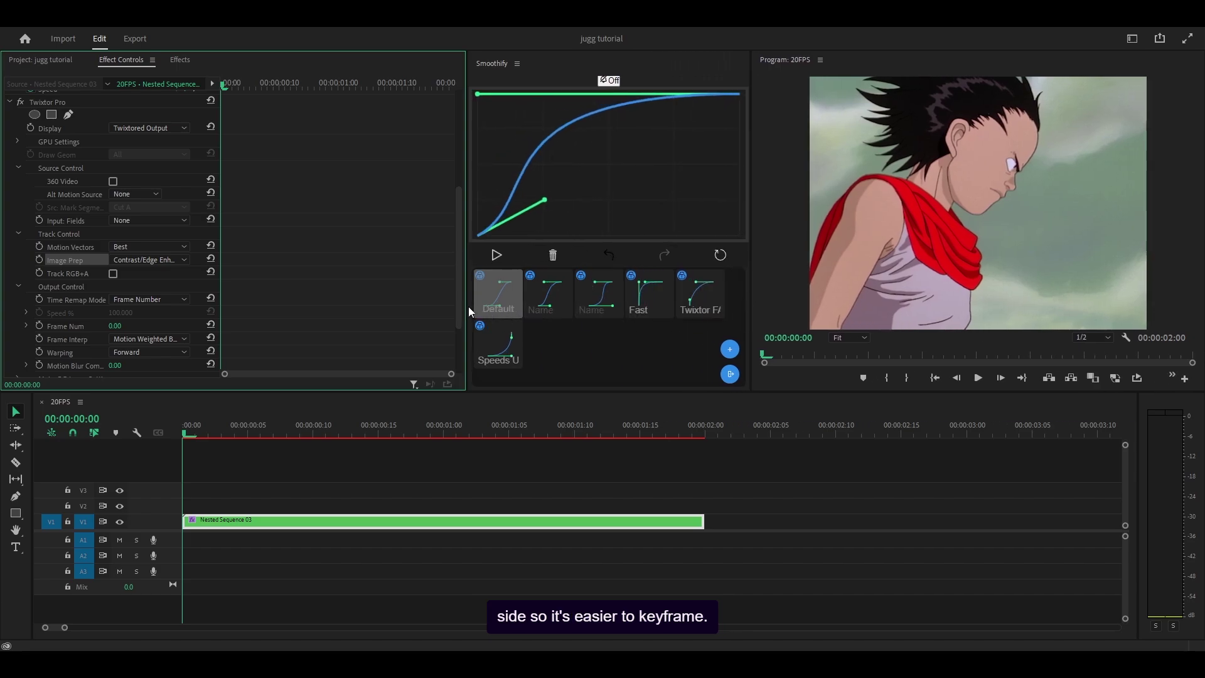
{"action": "left_click_drag", "start_coordinate": [467, 307], "coordinate": [571, 306]}
{"action": "left_click_drag", "start_coordinate": [637, 392], "coordinate": [627, 402]}
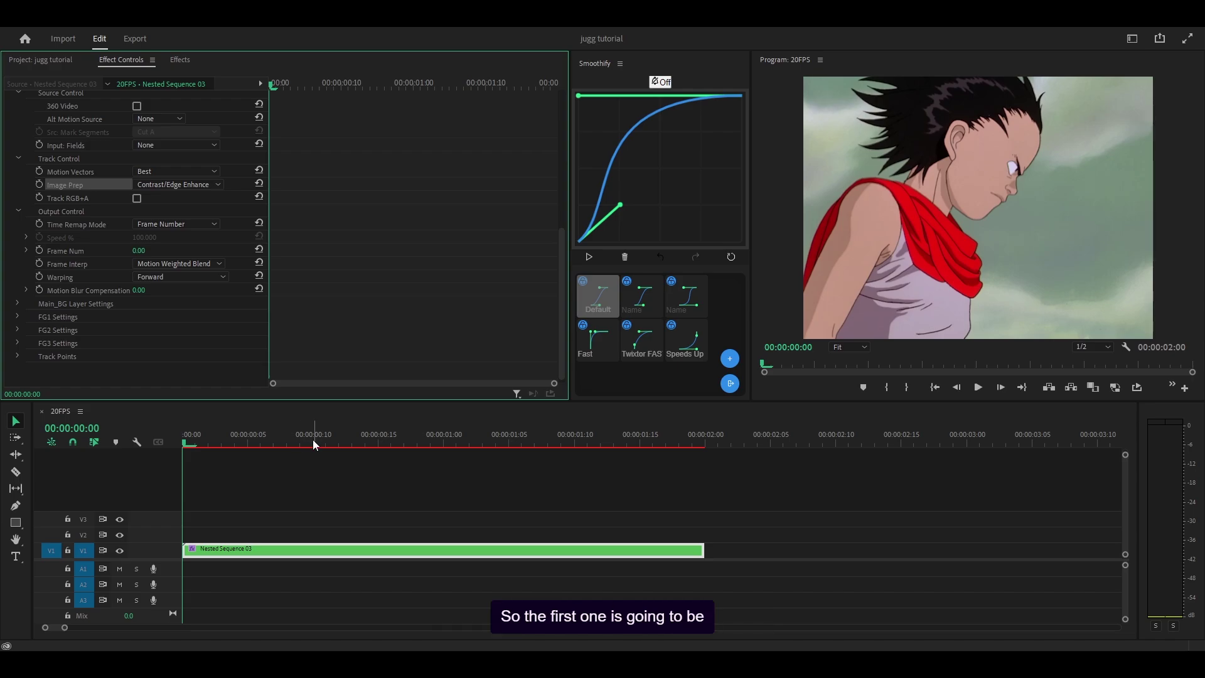
- Add sequence markers at 00:00:00:10 and 00:00:01:05, reselecting the Nested Sequence 03 clip
{"action": "left_click", "coordinate": [314, 445]}
{"action": "key", "text": "m"}
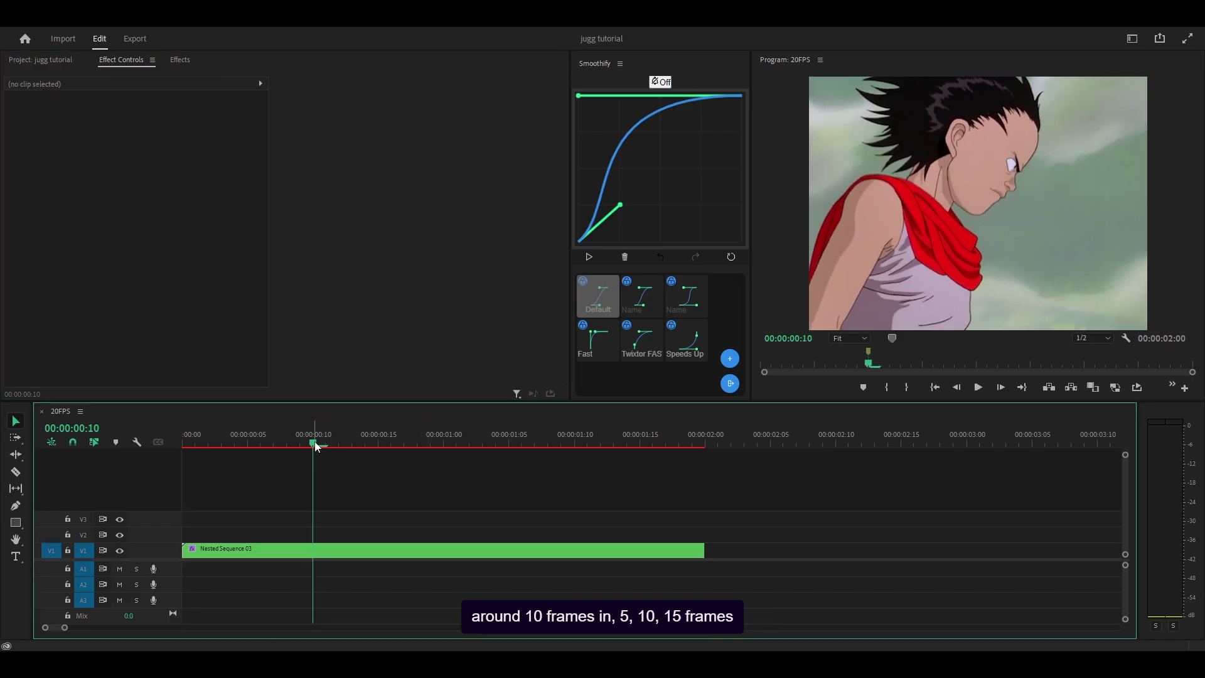
{"action": "key", "text": "d"}
{"action": "key", "text": "shift+Right"}
{"action": "key", "text": "shift+Right"}
{"action": "key", "text": "shift+Right"}
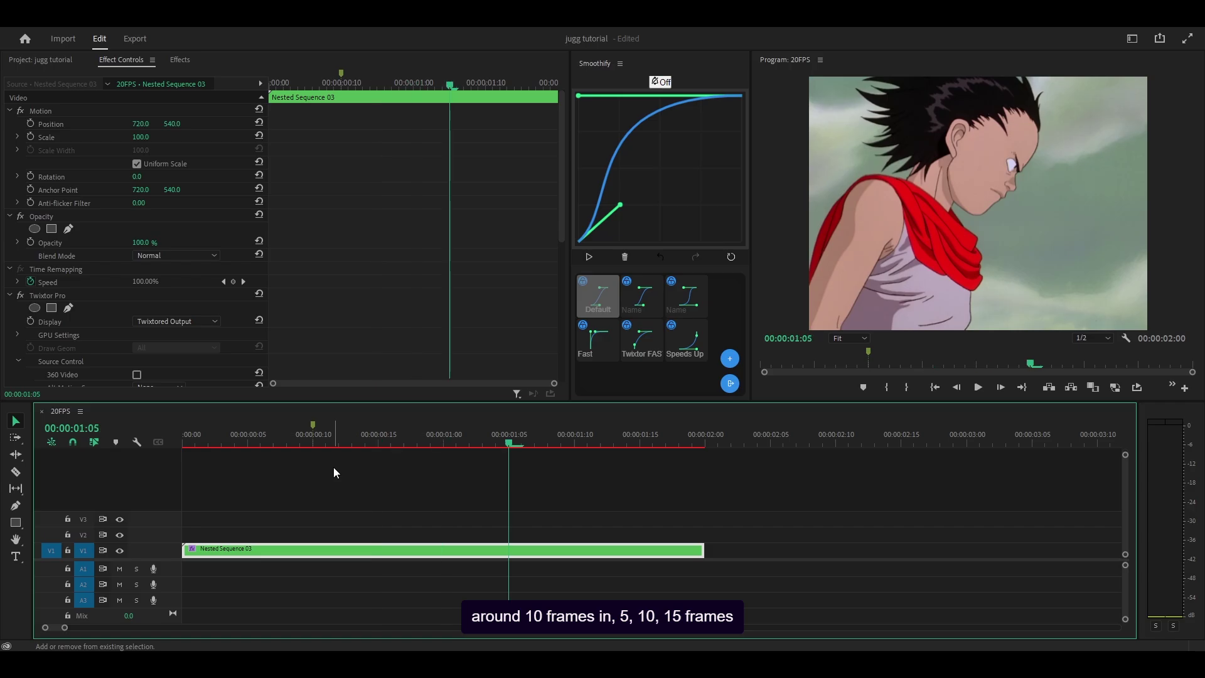
{"action": "left_click", "coordinate": [420, 484]}
{"action": "key", "text": "m"}
{"action": "key", "text": "d"}
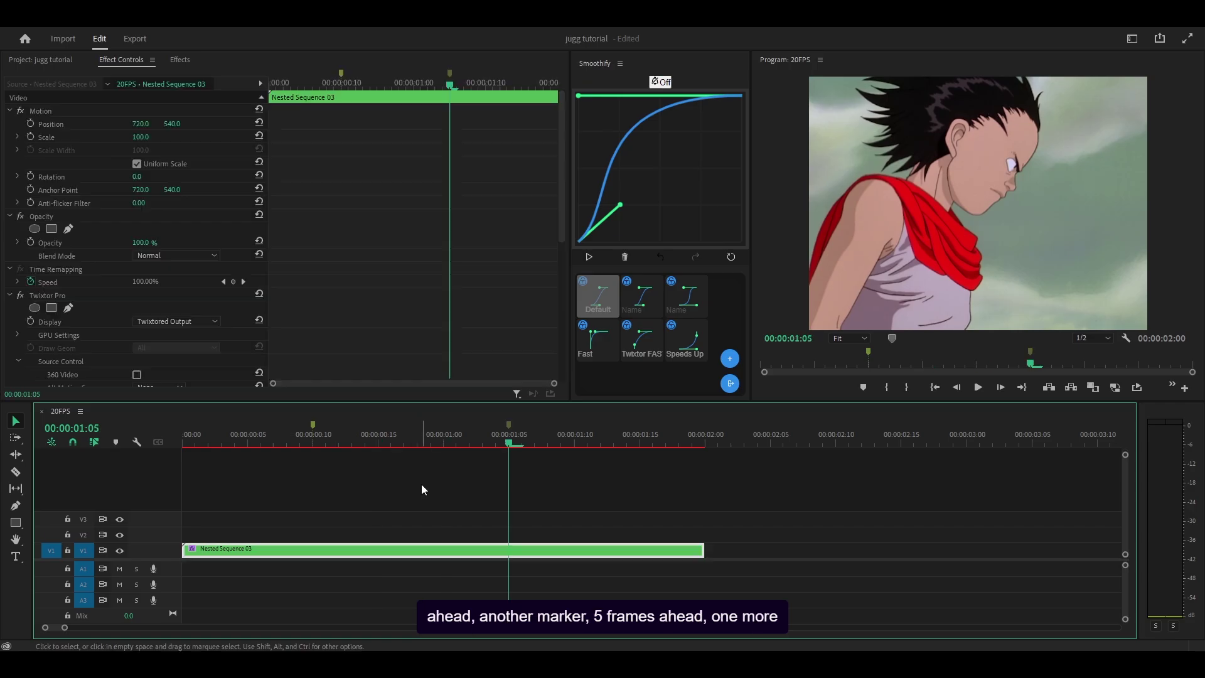
- Add a third sequence marker at 00:00:01:10 and reselect the nested clip
{"action": "key", "text": "shift+Right"}
{"action": "left_click", "coordinate": [462, 480]}
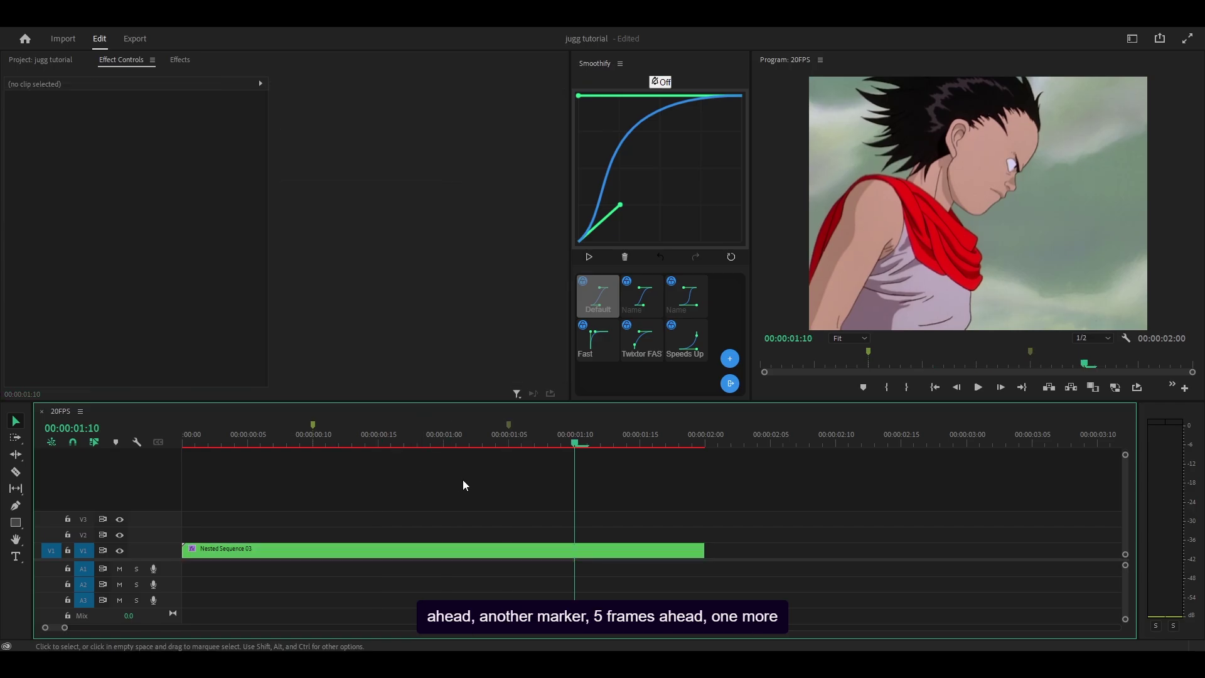
{"action": "key", "text": "m"}
{"action": "key", "text": "d"}
- Scrub through the marked sections, then enable Frame Num keyframing at 0 at the very start of the clip
{"action": "left_click", "coordinate": [593, 443]}
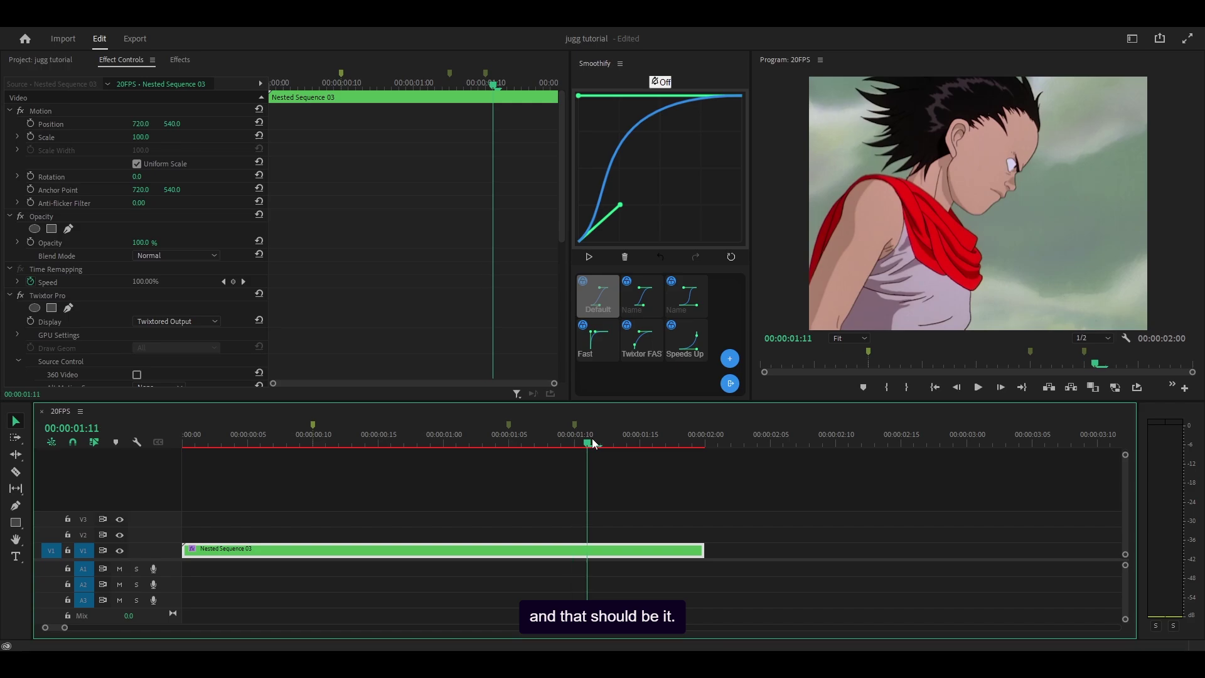
{"action": "left_click_drag", "start_coordinate": [593, 443], "coordinate": [187, 444]}
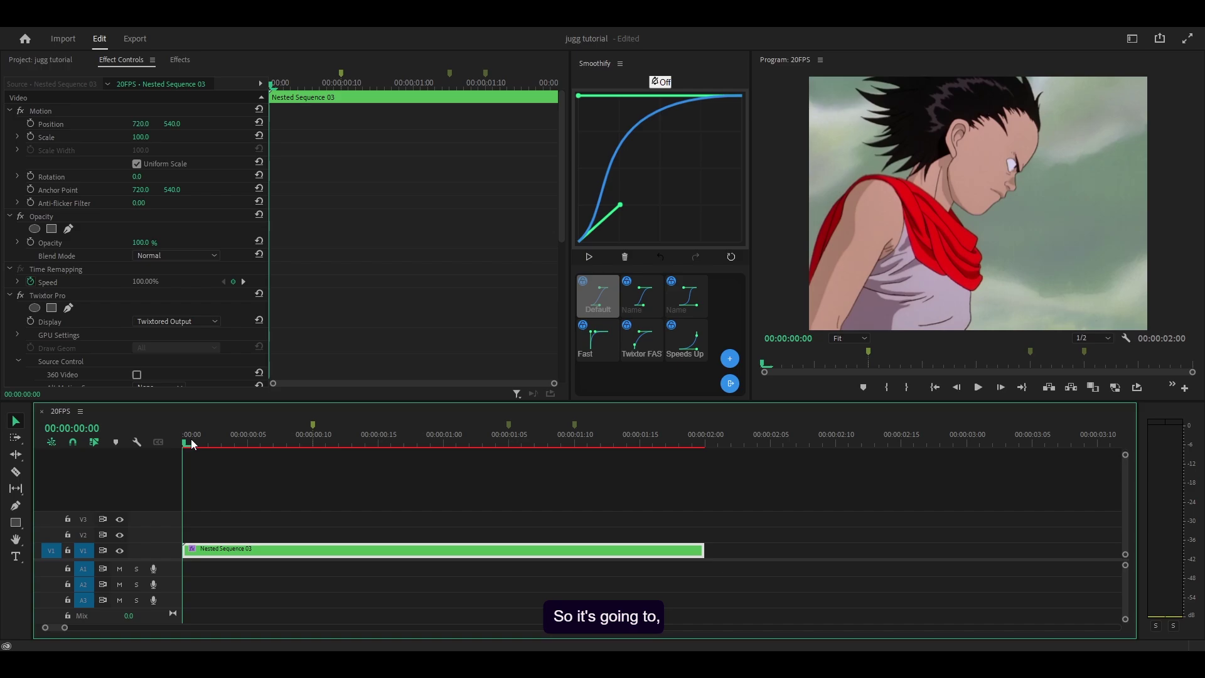
{"action": "left_click_drag", "start_coordinate": [191, 443], "coordinate": [578, 448]}
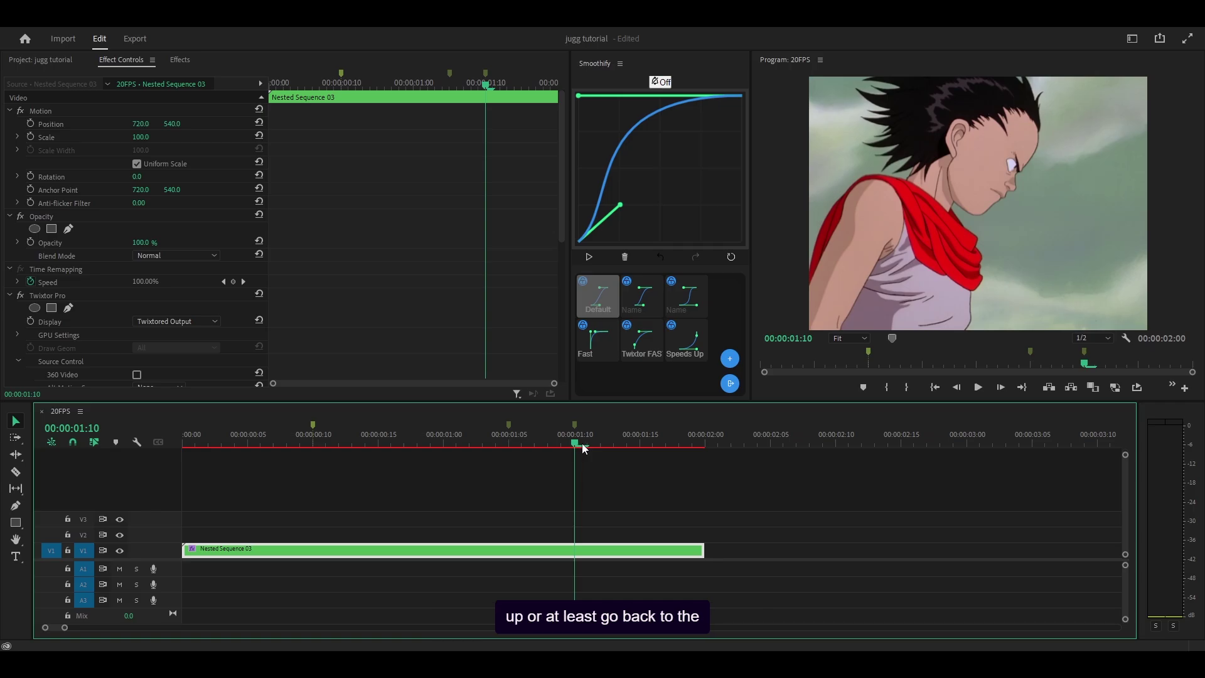
{"action": "left_click_drag", "start_coordinate": [581, 446], "coordinate": [694, 458]}
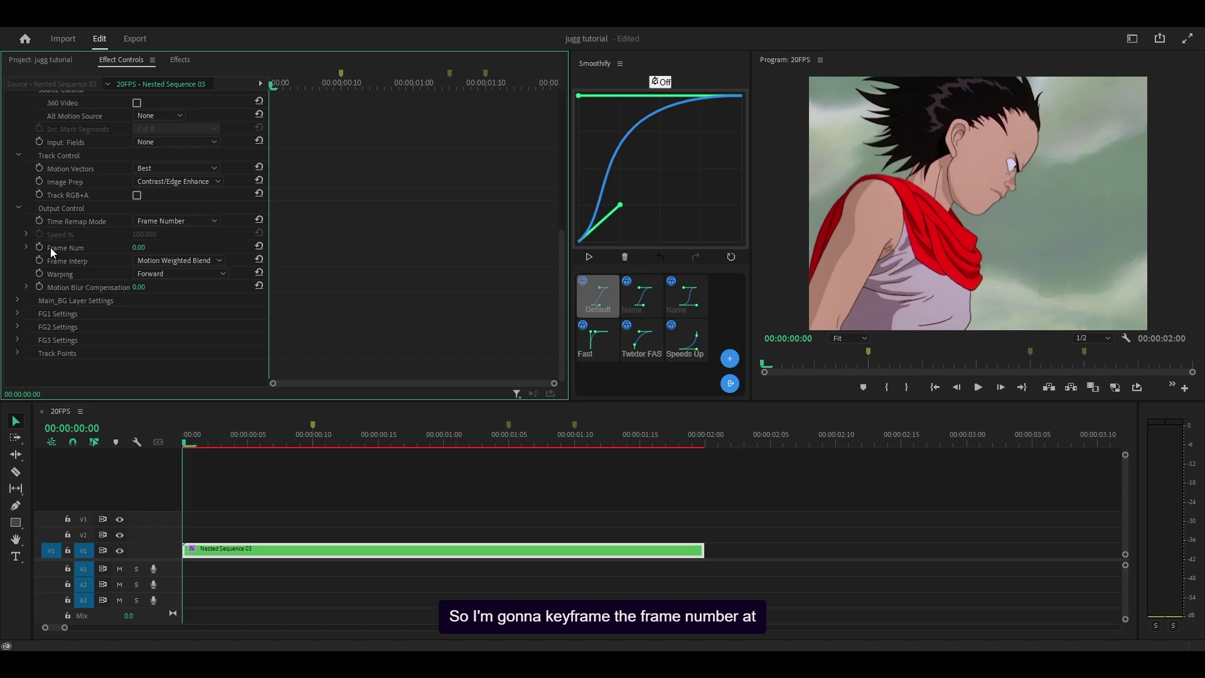
{"action": "left_click", "coordinate": [39, 248]}
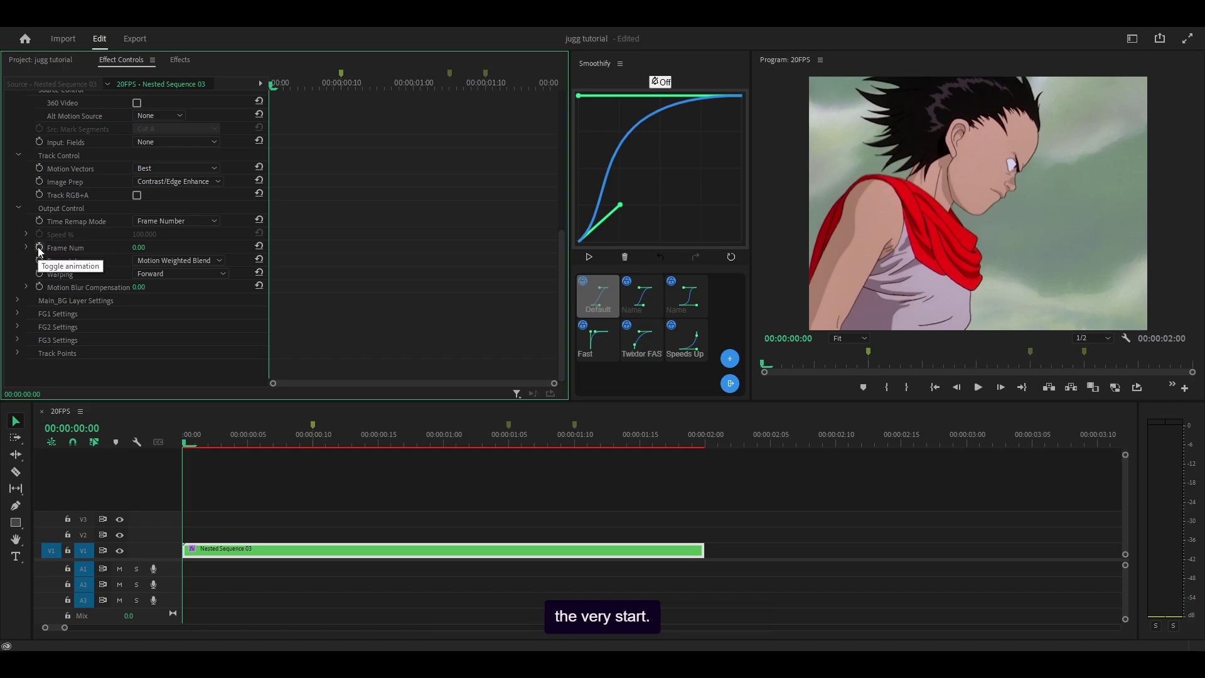
- Keyframe Frame Num at 8 on the first marker, 00:00:00:10
{"action": "left_click_drag", "start_coordinate": [242, 447], "coordinate": [313, 445]}
{"action": "left_click", "coordinate": [143, 247]}
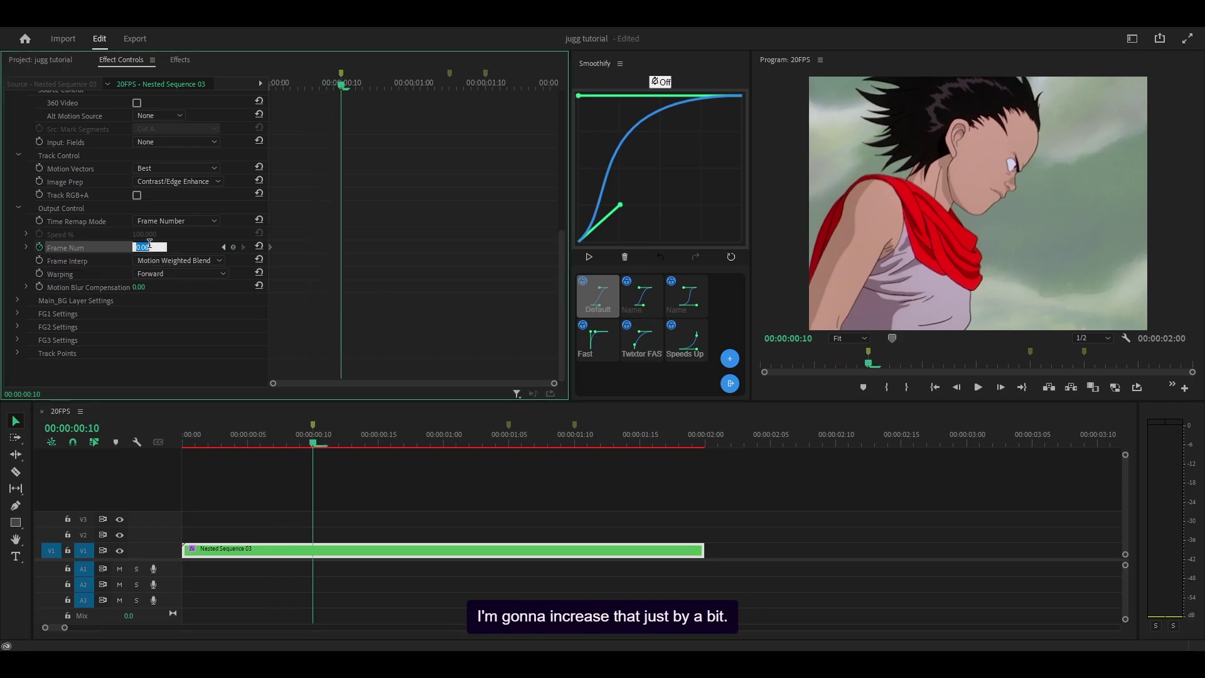
{"action": "type", "text": "6"}
{"action": "key", "text": "Return"}
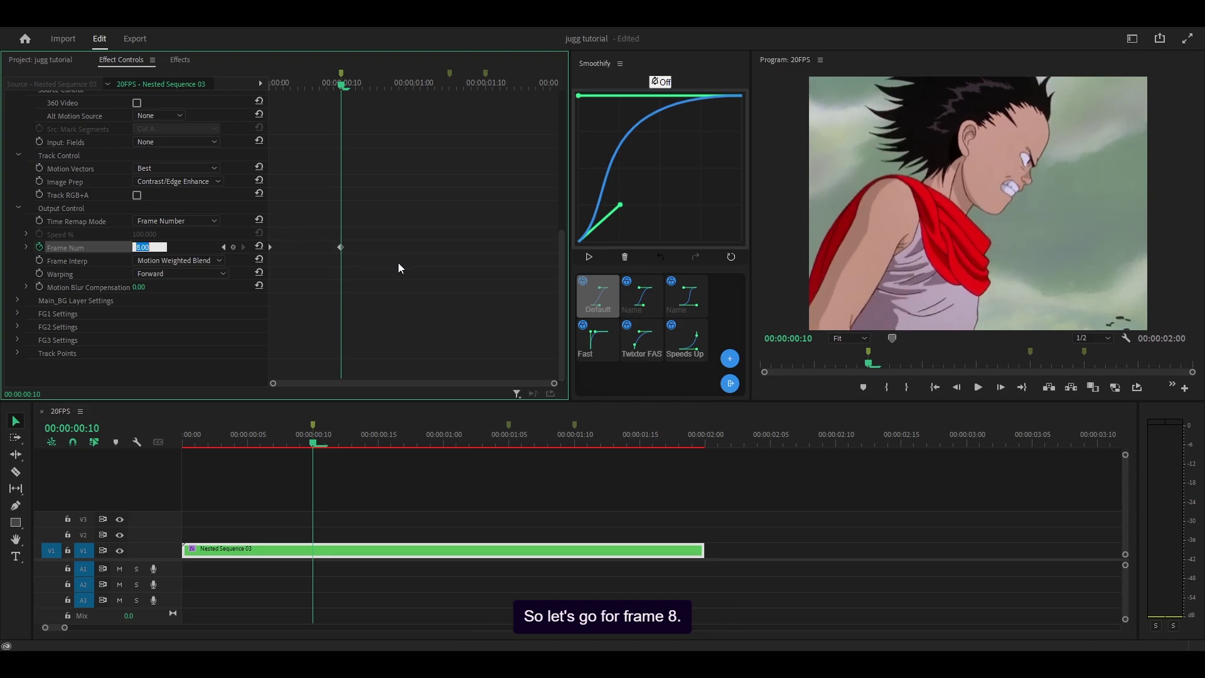
{"action": "type", "text": "8"}
{"action": "key", "text": "Return"}
- Keyframe Frame Num at 24 on the second marker, 00:00:01:05
{"action": "left_click_drag", "start_coordinate": [352, 437], "coordinate": [508, 444]}
{"action": "left_click", "coordinate": [144, 247]}
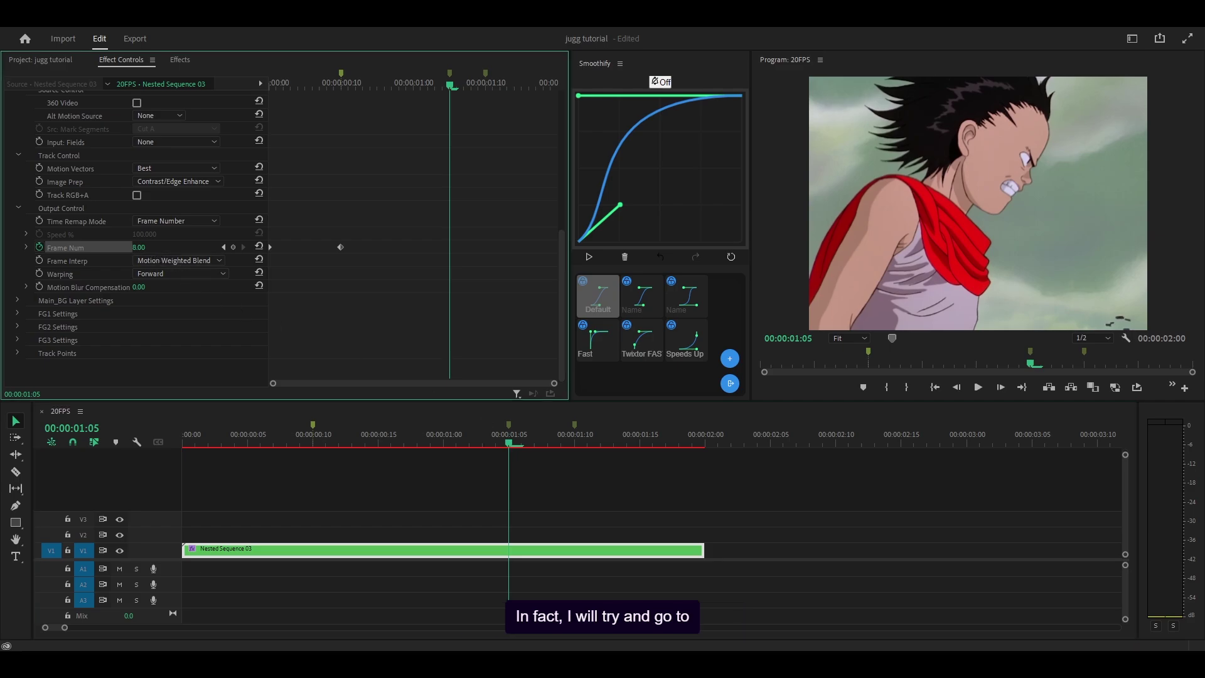
{"action": "left_click_drag", "start_coordinate": [144, 247], "coordinate": [154, 248]}
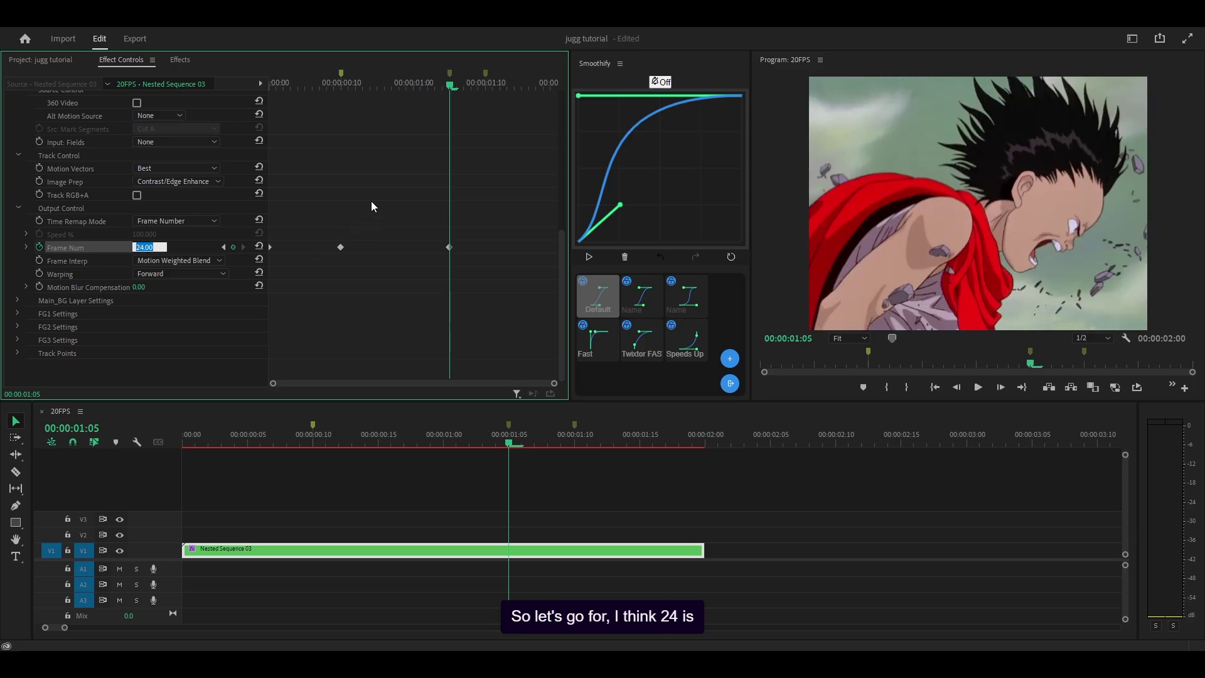
{"action": "left_click", "coordinate": [367, 188]}
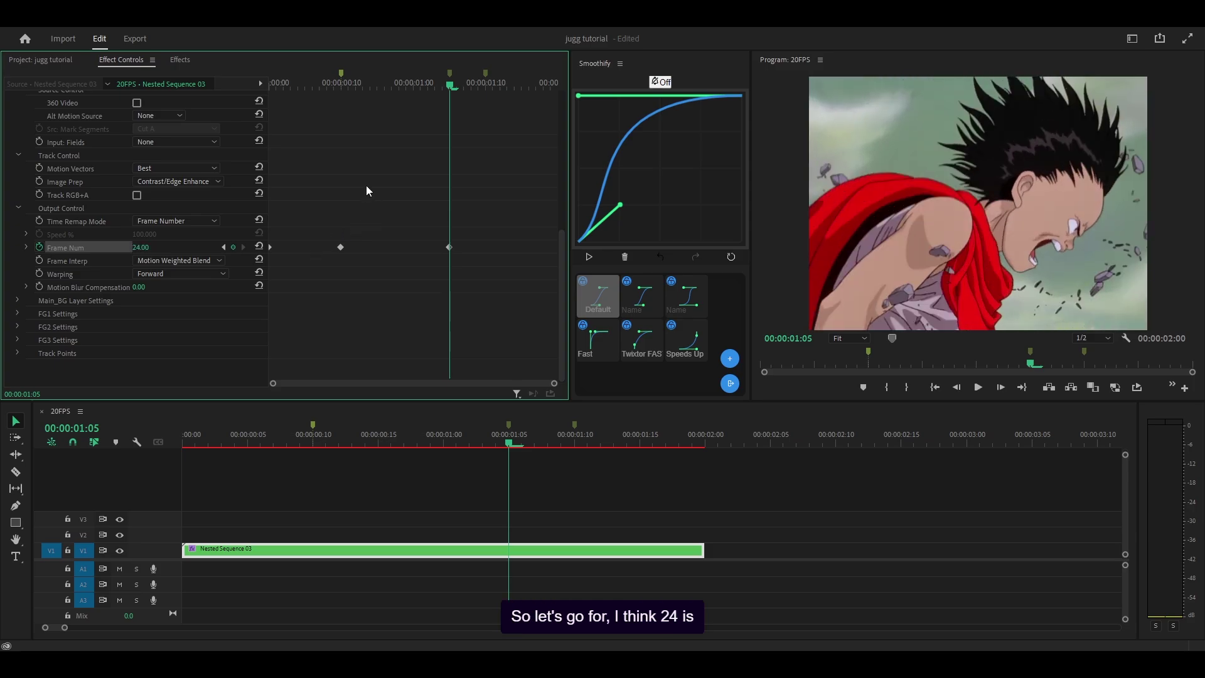
- Keyframe Frame Num at 8 on the third marker, 00:00:01:10
{"action": "left_click", "coordinate": [575, 443]}
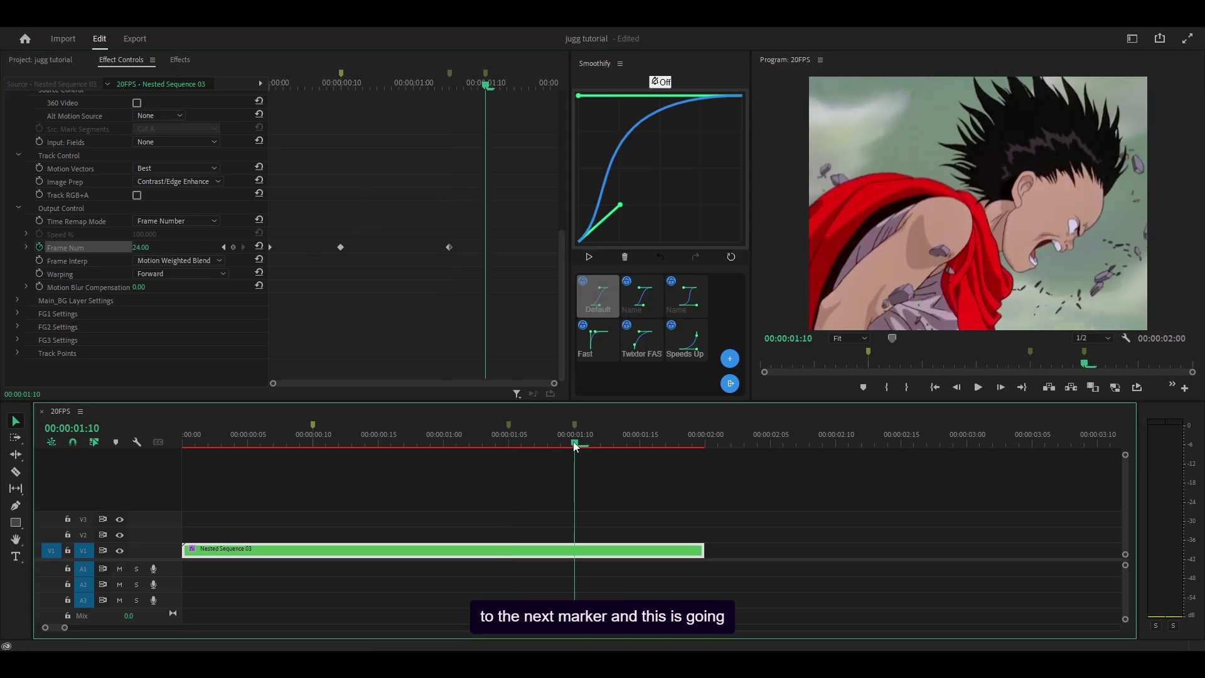
{"action": "left_click", "coordinate": [144, 249]}
{"action": "type", "text": "20"}
{"action": "key", "text": "Return"}
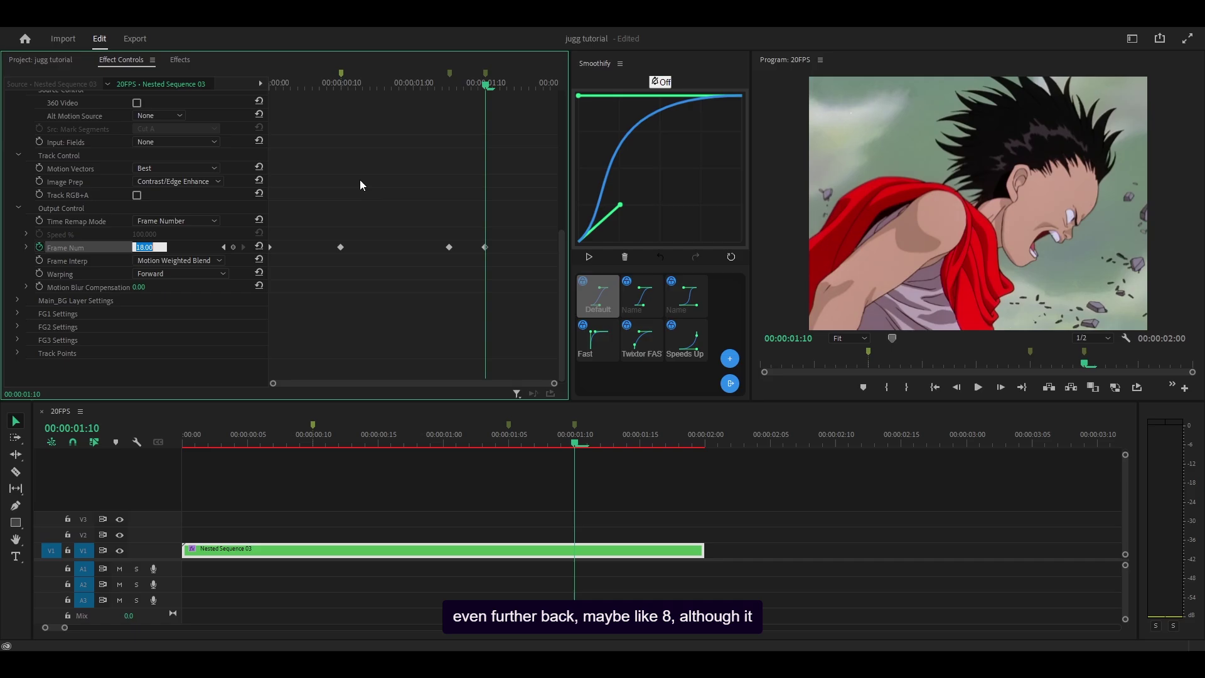
{"action": "type", "text": "8"}
{"action": "key", "text": "Return"}
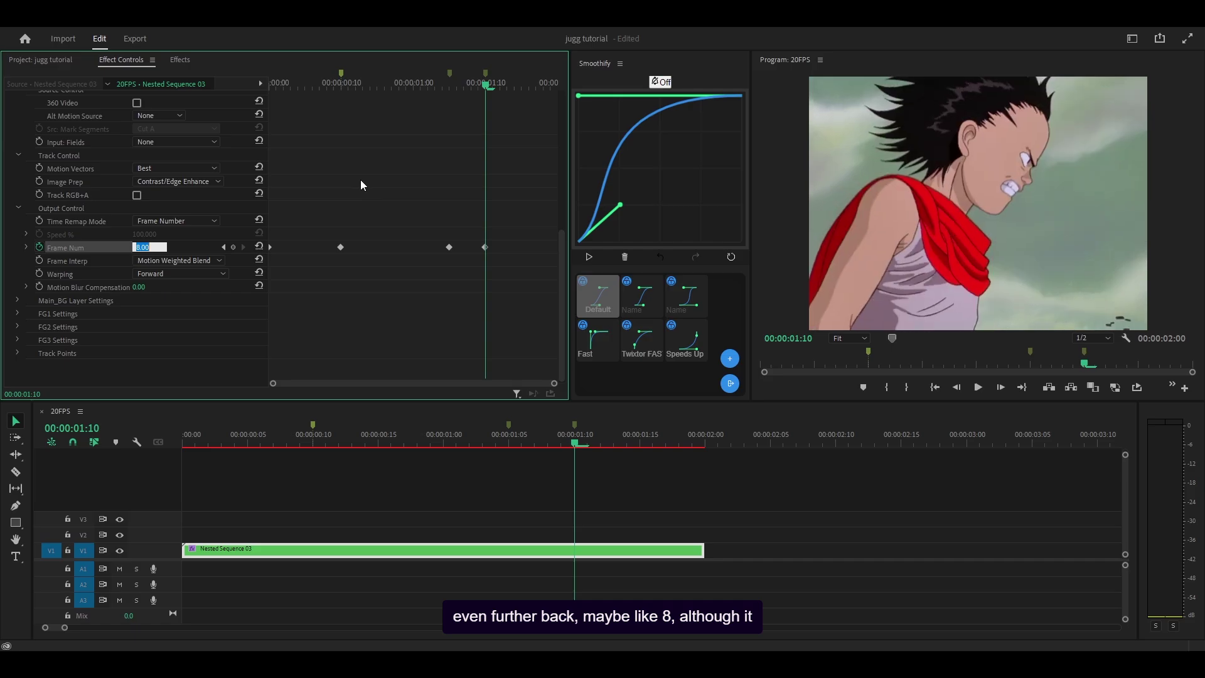
{"action": "left_click", "coordinate": [397, 164]}
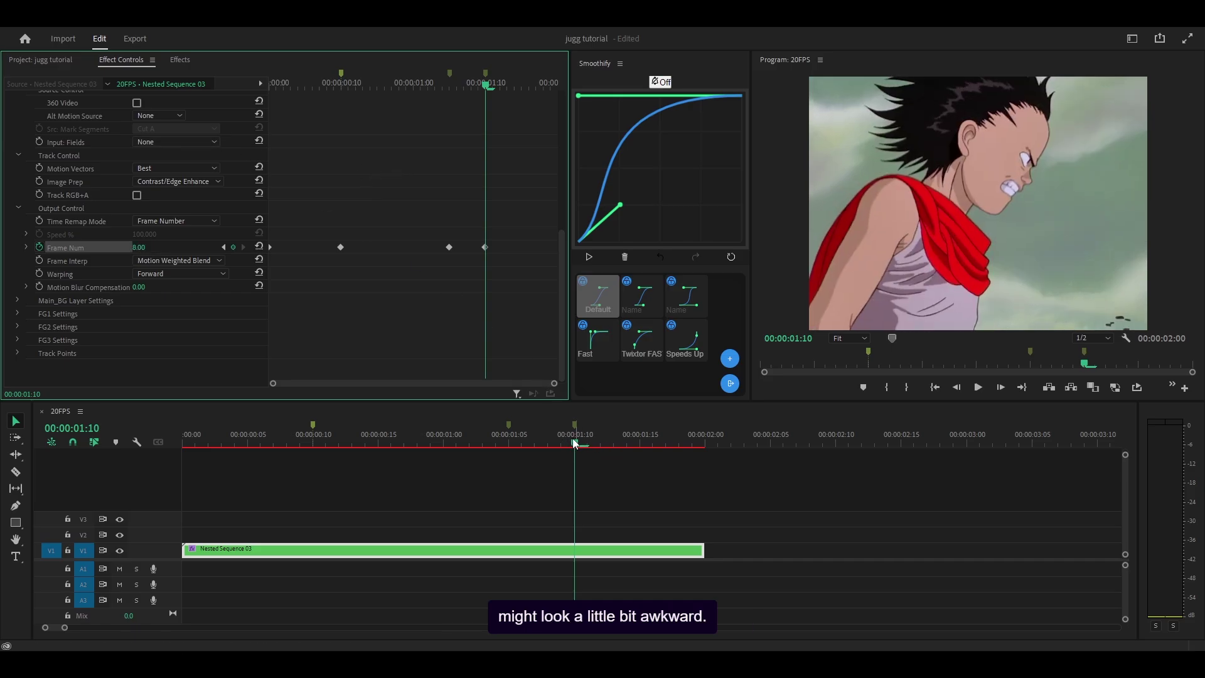
- Keyframe Frame Num at 24 on the clip's last frame, 00:00:01:19, and save the project
{"action": "left_click", "coordinate": [692, 439]}
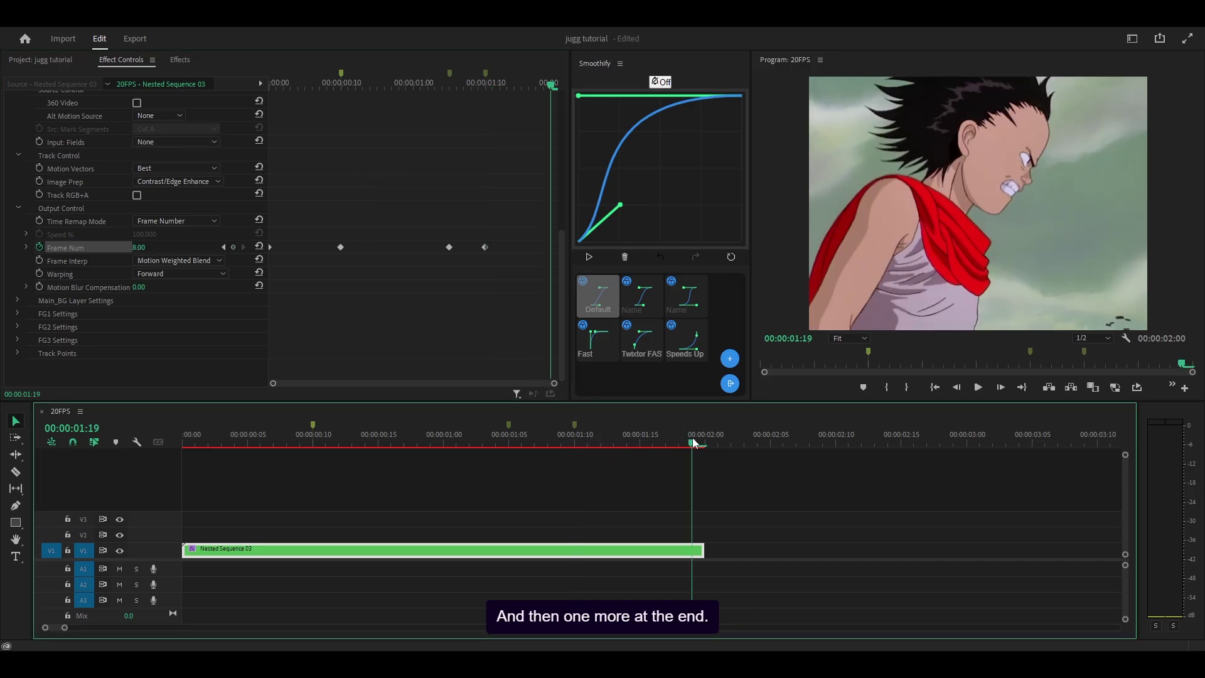
{"action": "left_click", "coordinate": [142, 247]}
{"action": "type", "text": "24"}
{"action": "key", "text": "Return"}
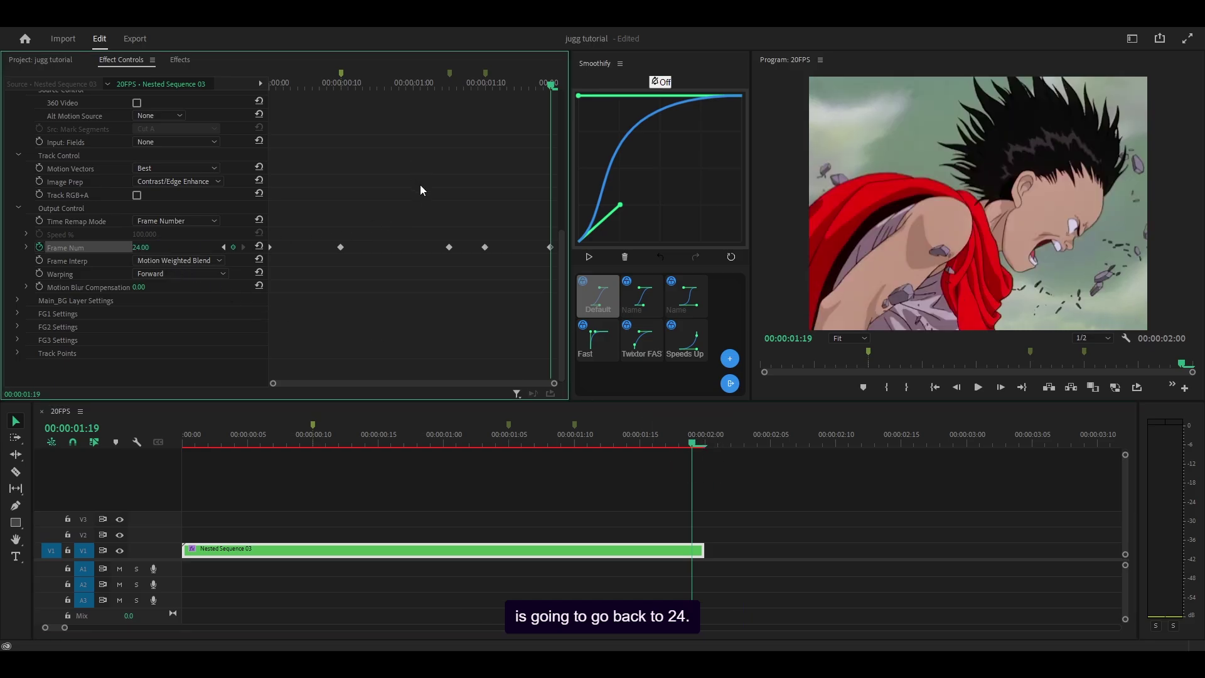
{"action": "key", "text": "ctrl+s"}
- Play the keyframed clip from the start to review the motion, and return the playhead to the beginning
{"action": "left_click_drag", "start_coordinate": [289, 85], "coordinate": [180, 193]}
{"action": "key", "text": "space"}
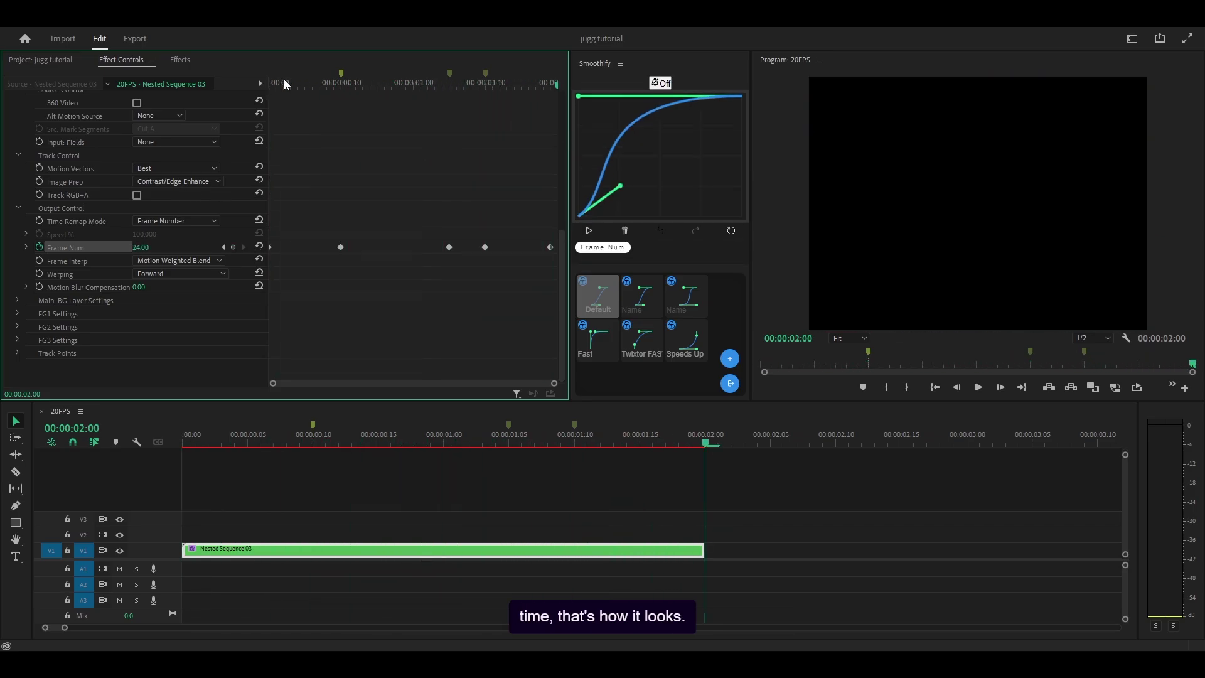
{"action": "left_click_drag", "start_coordinate": [284, 80], "coordinate": [230, 106]}
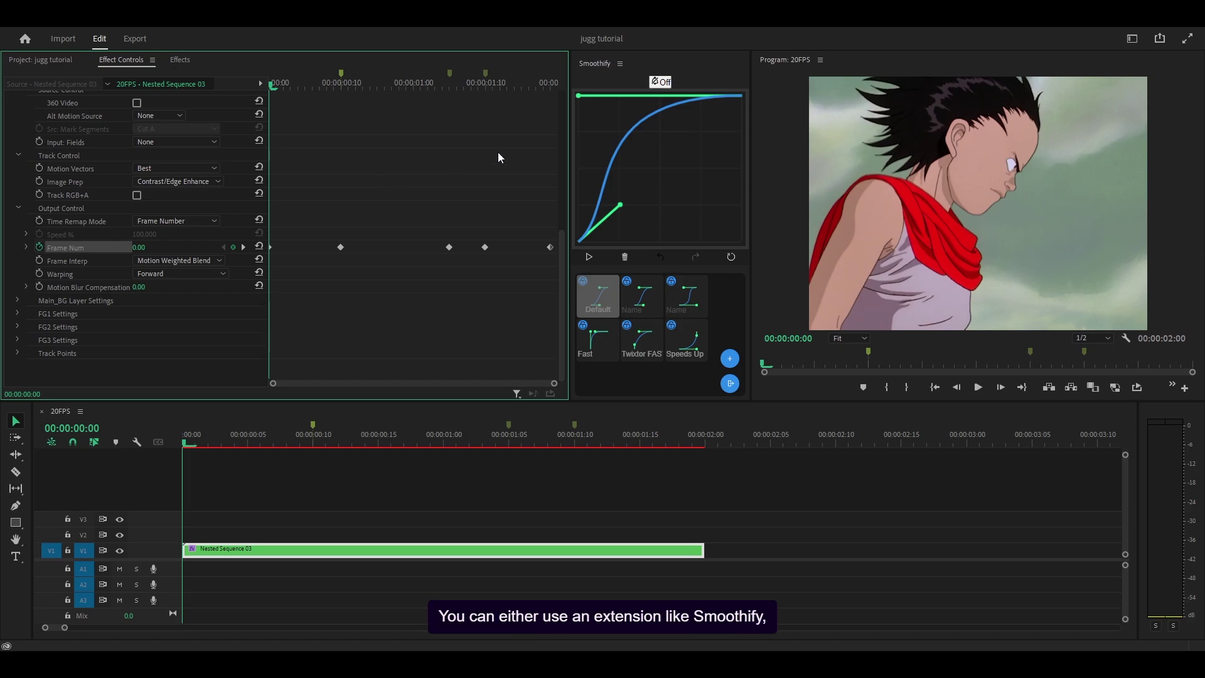
- Expand Frame Num to bring its value and velocity graphs into view
{"action": "left_click", "coordinate": [643, 64]}
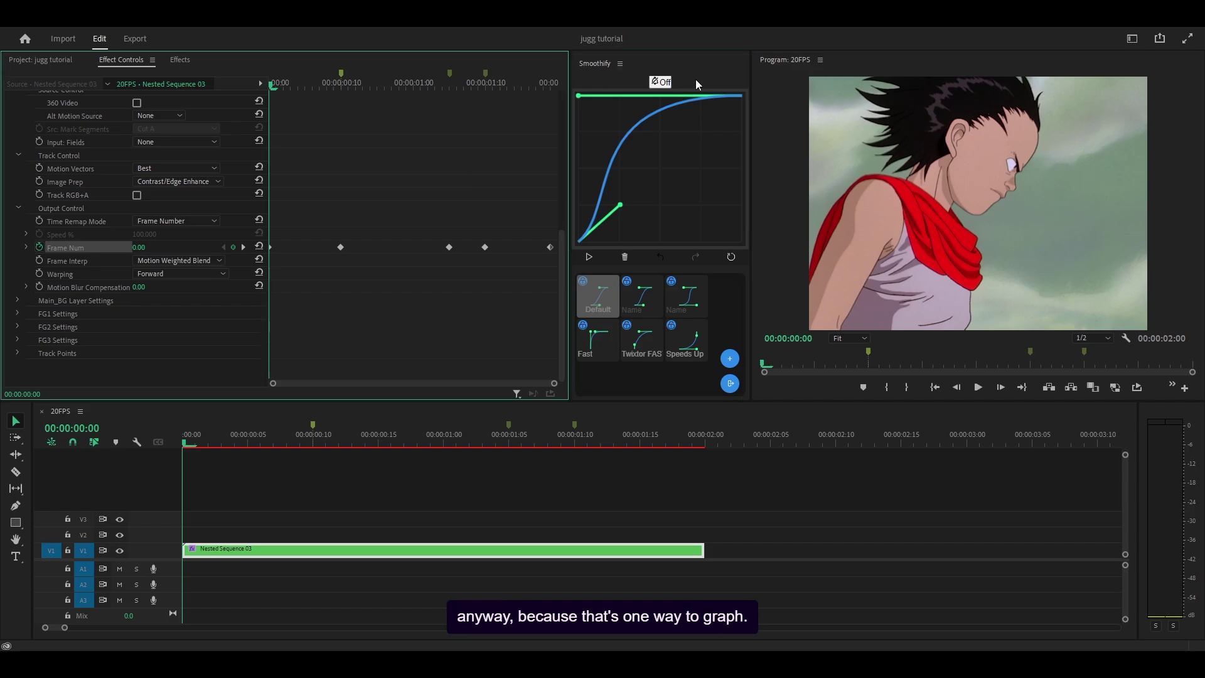
{"action": "left_click", "coordinate": [27, 246]}
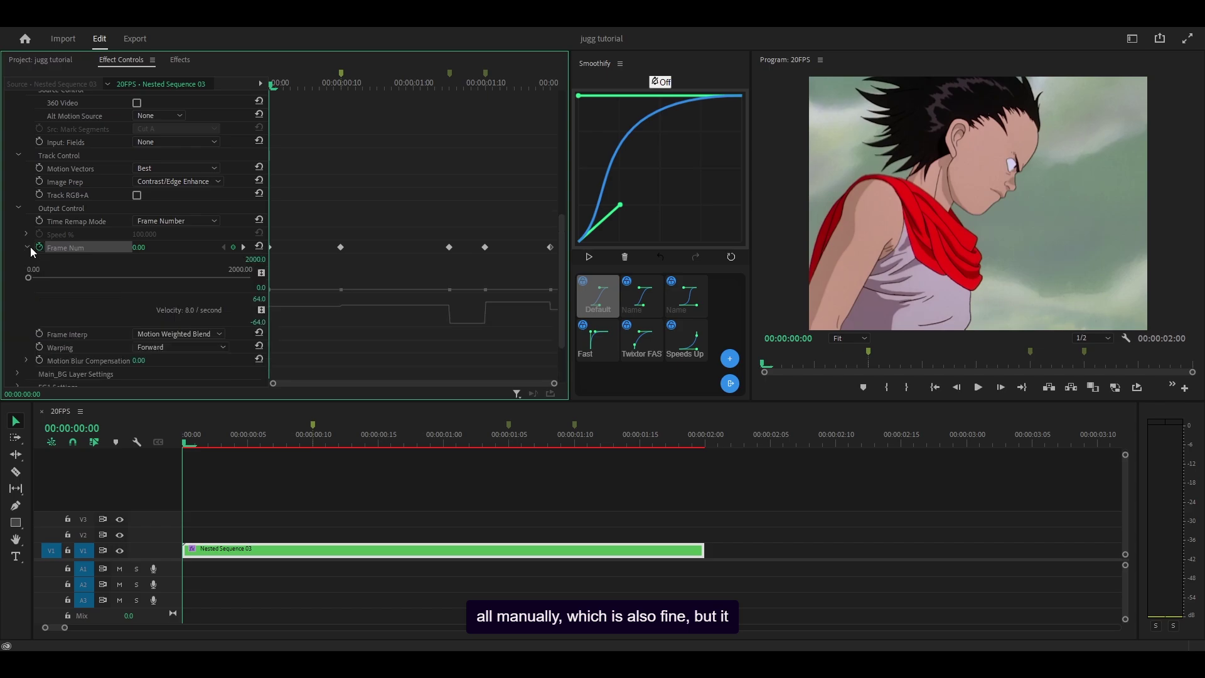
{"action": "scroll", "coordinate": [412, 213], "scroll_direction": "down", "scroll_amount": 2}
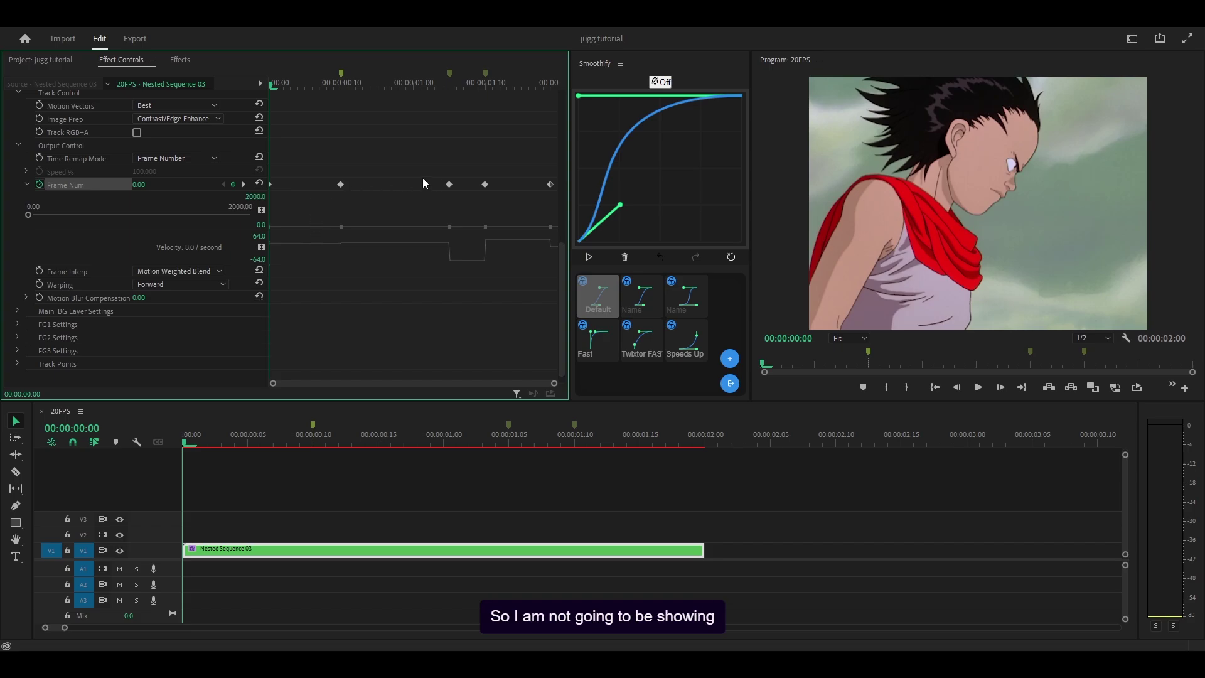
- Try a Smoothify curve with a vertical fast start between the first two Frame Num keyframes
{"action": "left_click", "coordinate": [613, 77]}
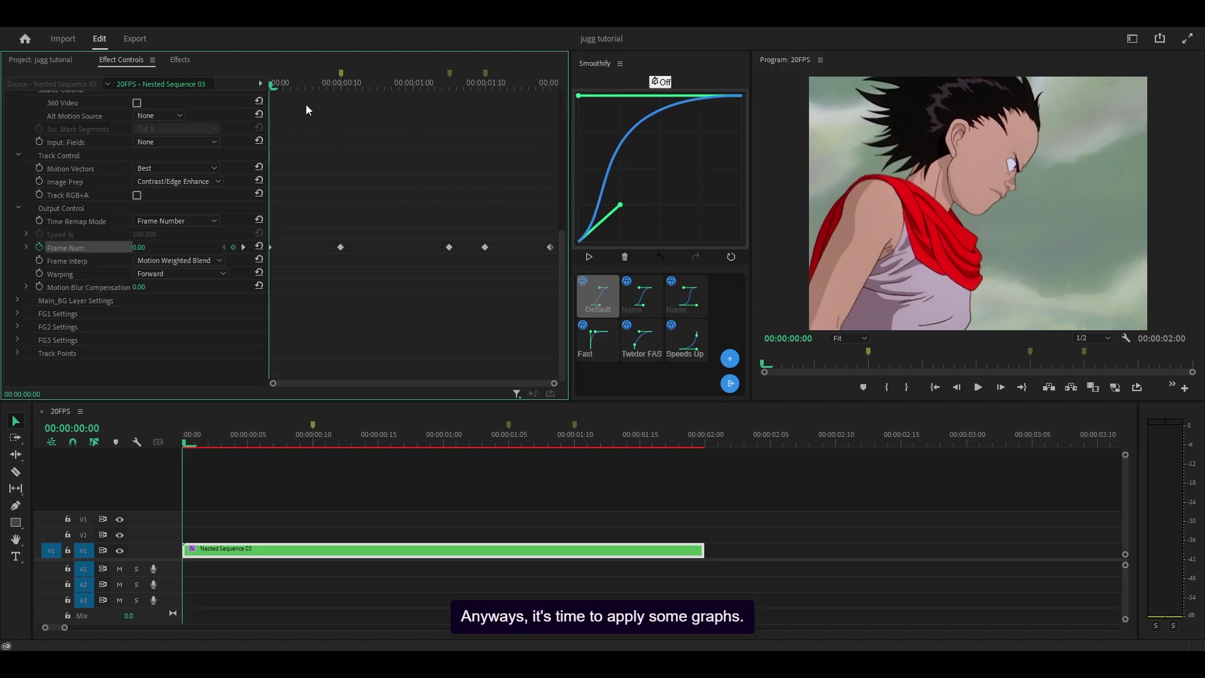
{"action": "left_click", "coordinate": [302, 81]}
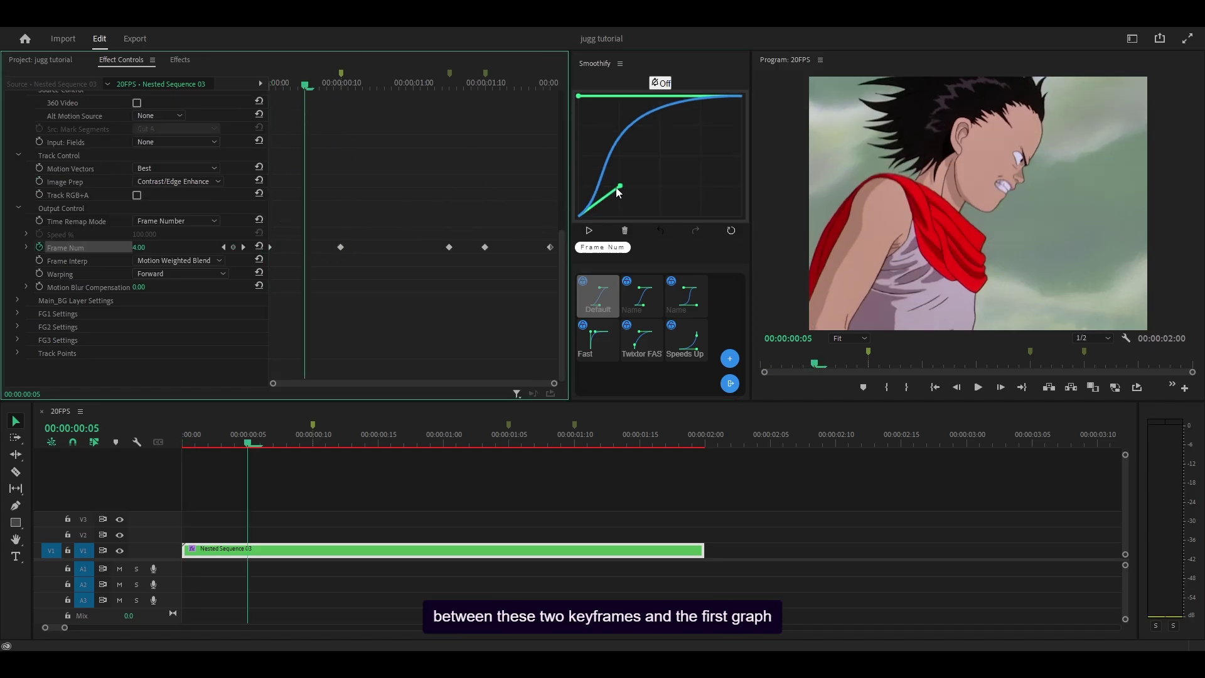
{"action": "left_click_drag", "start_coordinate": [620, 189], "coordinate": [578, 160]}
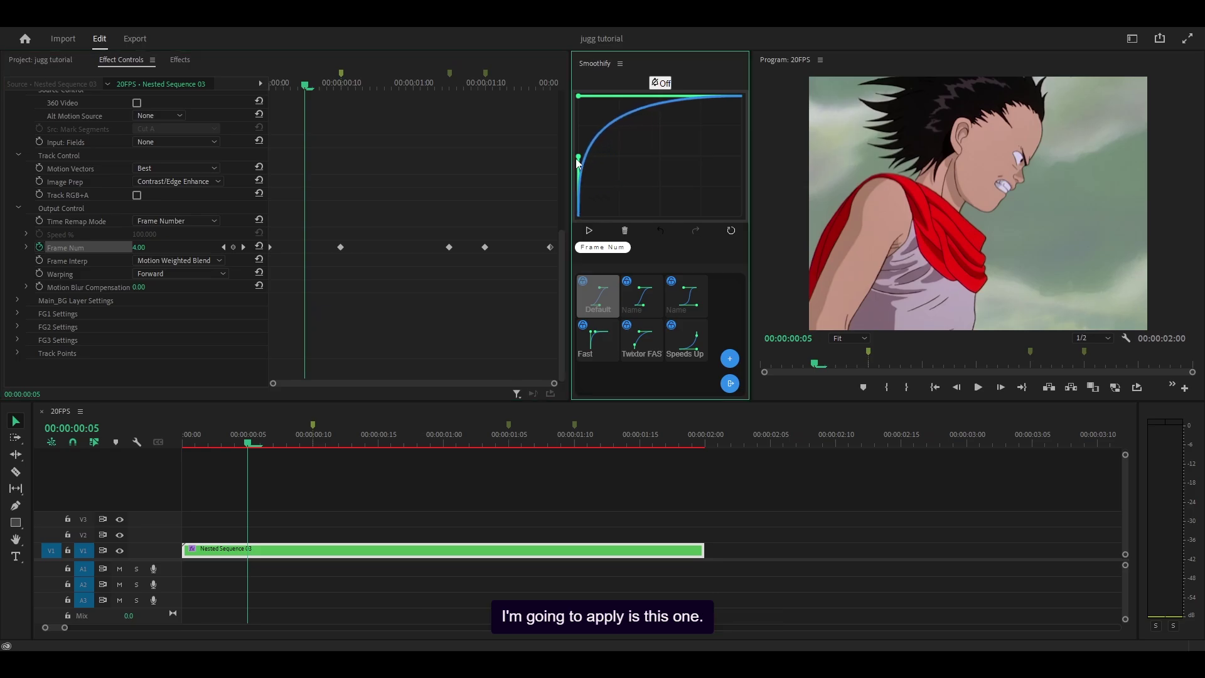
{"action": "left_click", "coordinate": [592, 231]}
- Play the clip from the start to review the curve between the first two Frame Num keyframes
{"action": "left_click", "coordinate": [315, 82]}
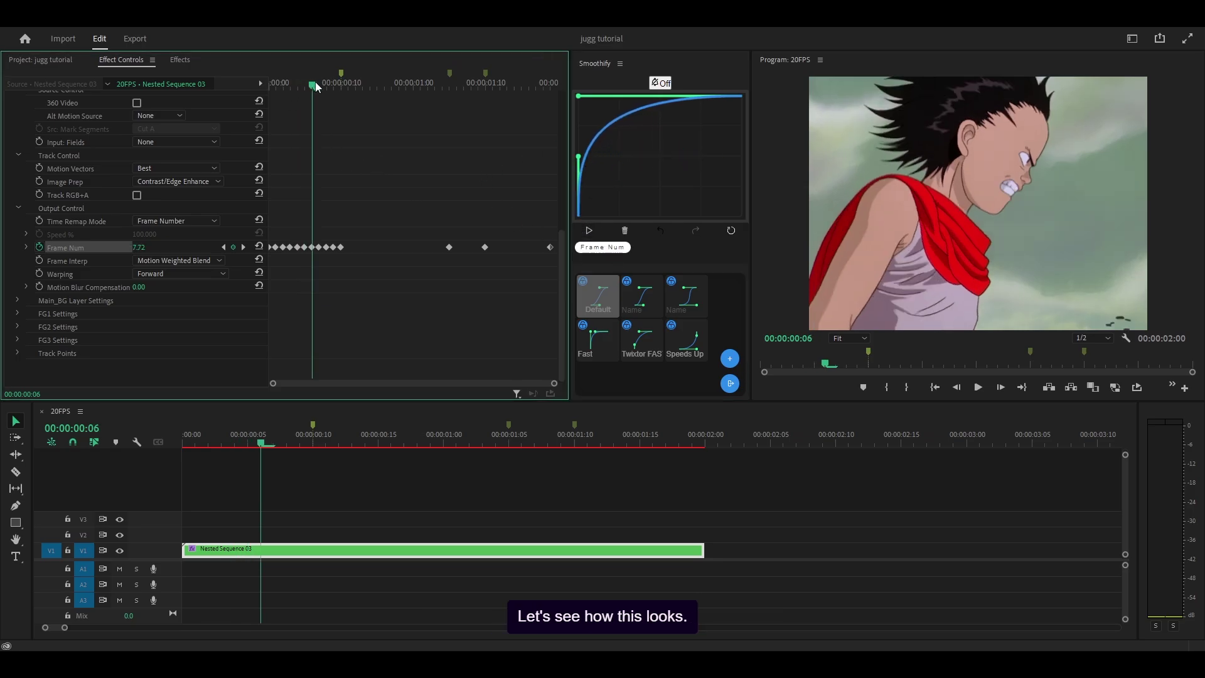
{"action": "left_click_drag", "start_coordinate": [315, 82], "coordinate": [270, 86]}
{"action": "key", "text": "space"}
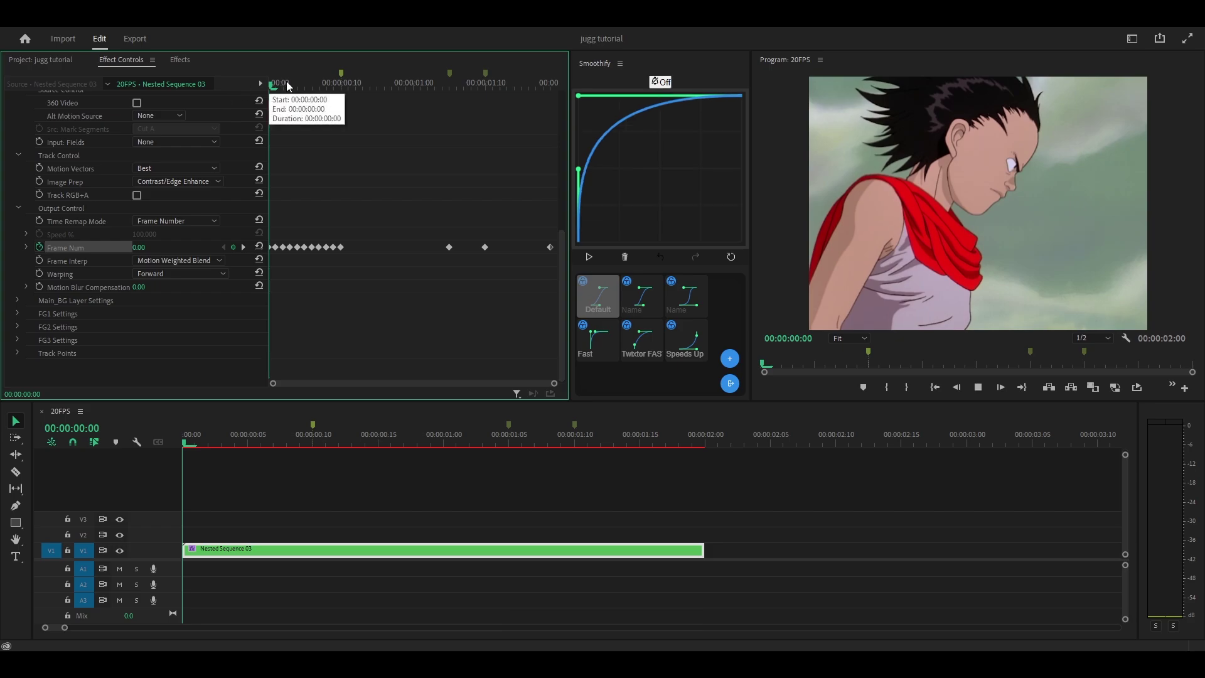
{"action": "key", "text": "space"}
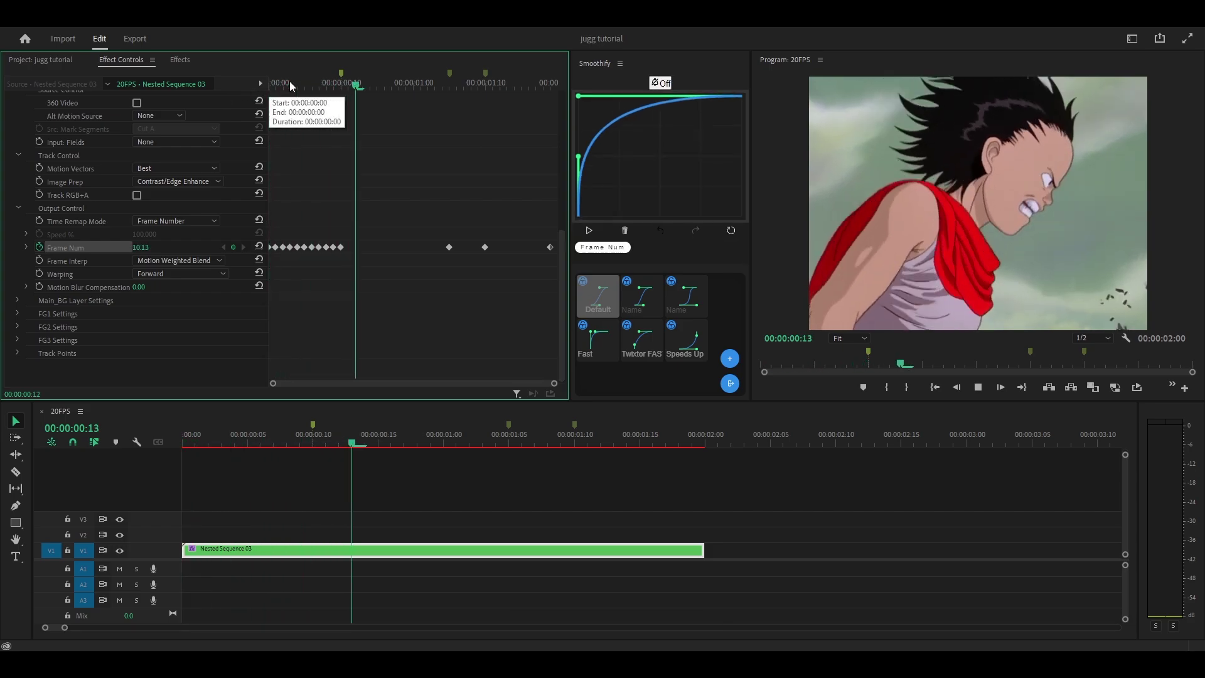
- Replace the first segment's curve with a softer one, its start handle pulled forward, and play it from the beginning
{"action": "mouse_move", "coordinate": [290, 87]}
{"action": "left_mouse_down"}
{"action": "mouse_move", "coordinate": [266, 92]}
{"action": "mouse_move", "coordinate": [305, 85]}
{"action": "left_mouse_up"}
{"action": "key", "text": "space"}
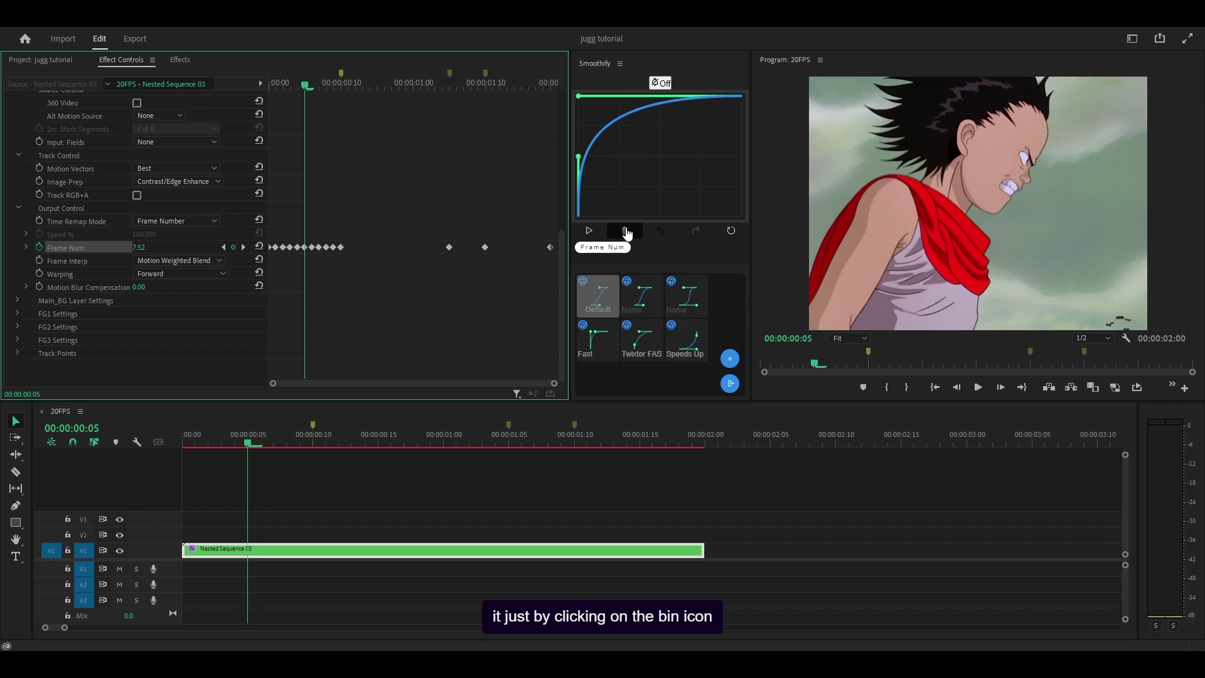
{"action": "left_click", "coordinate": [625, 231]}
{"action": "left_click_drag", "start_coordinate": [578, 158], "coordinate": [613, 160]}
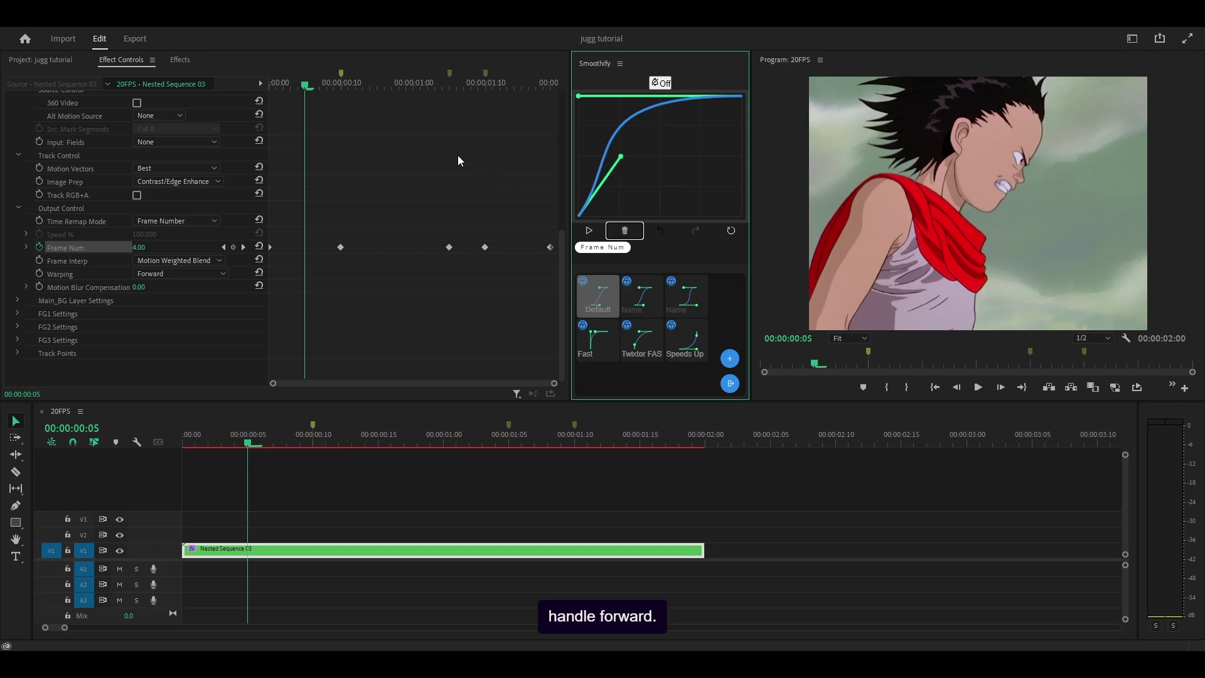
{"action": "left_click", "coordinate": [589, 230]}
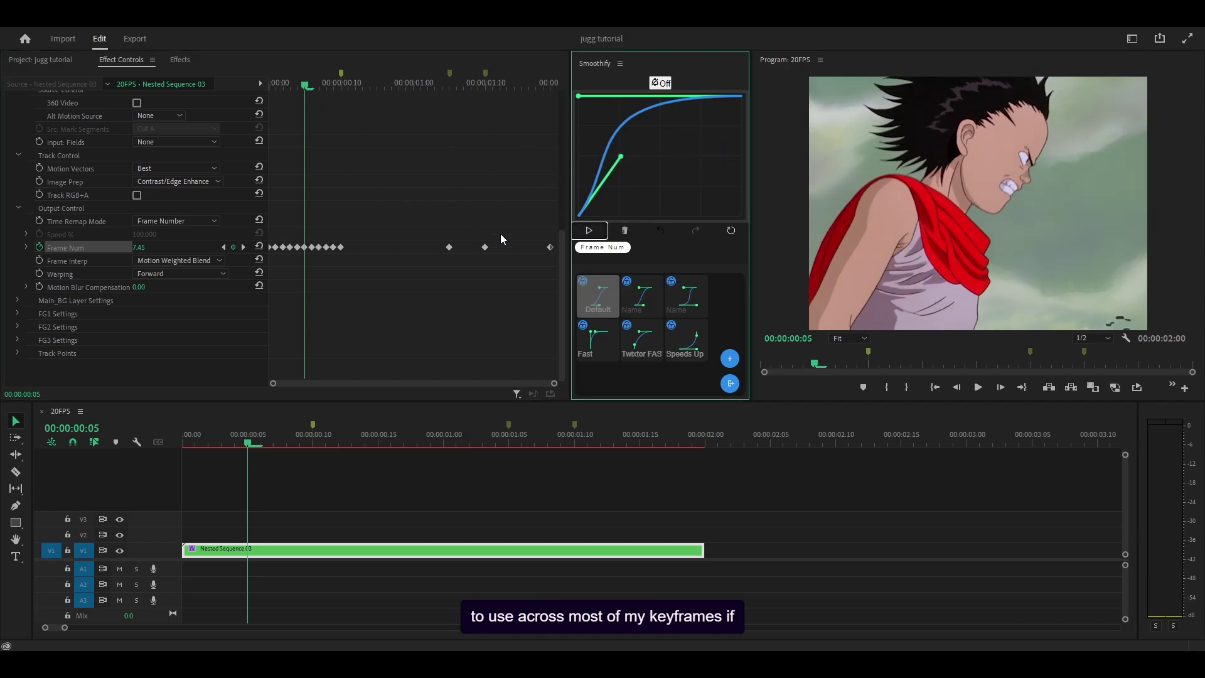
{"action": "left_click_drag", "start_coordinate": [297, 86], "coordinate": [271, 87]}
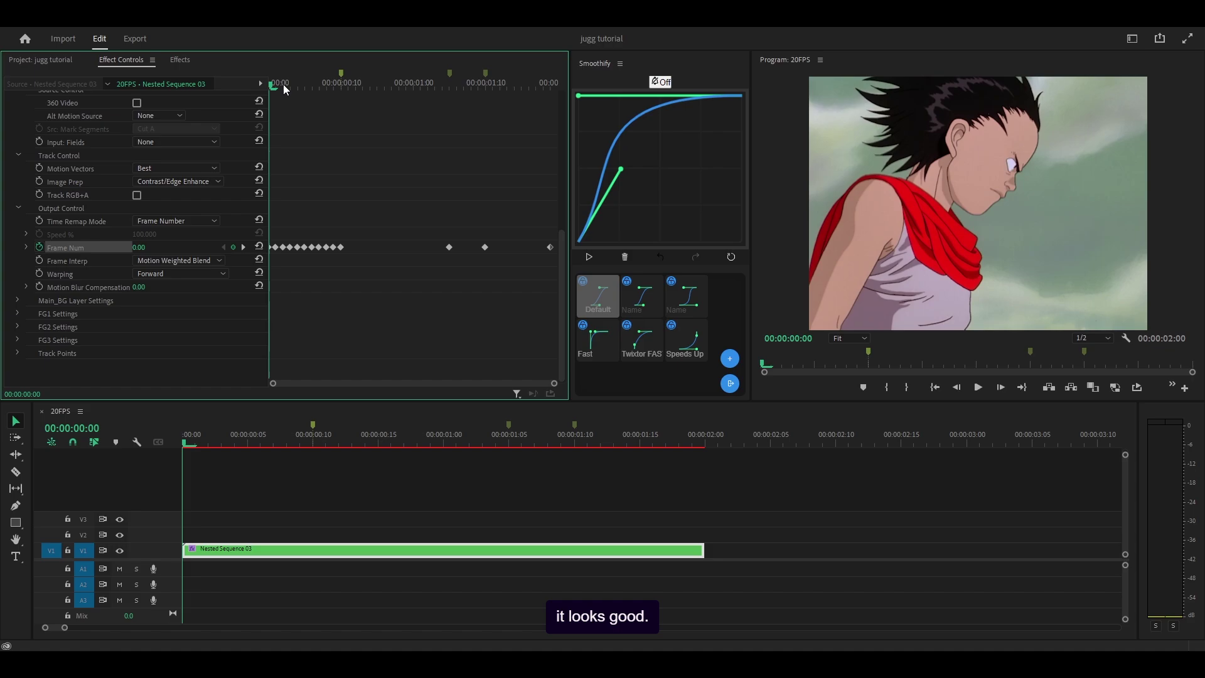
{"action": "key", "text": "space"}
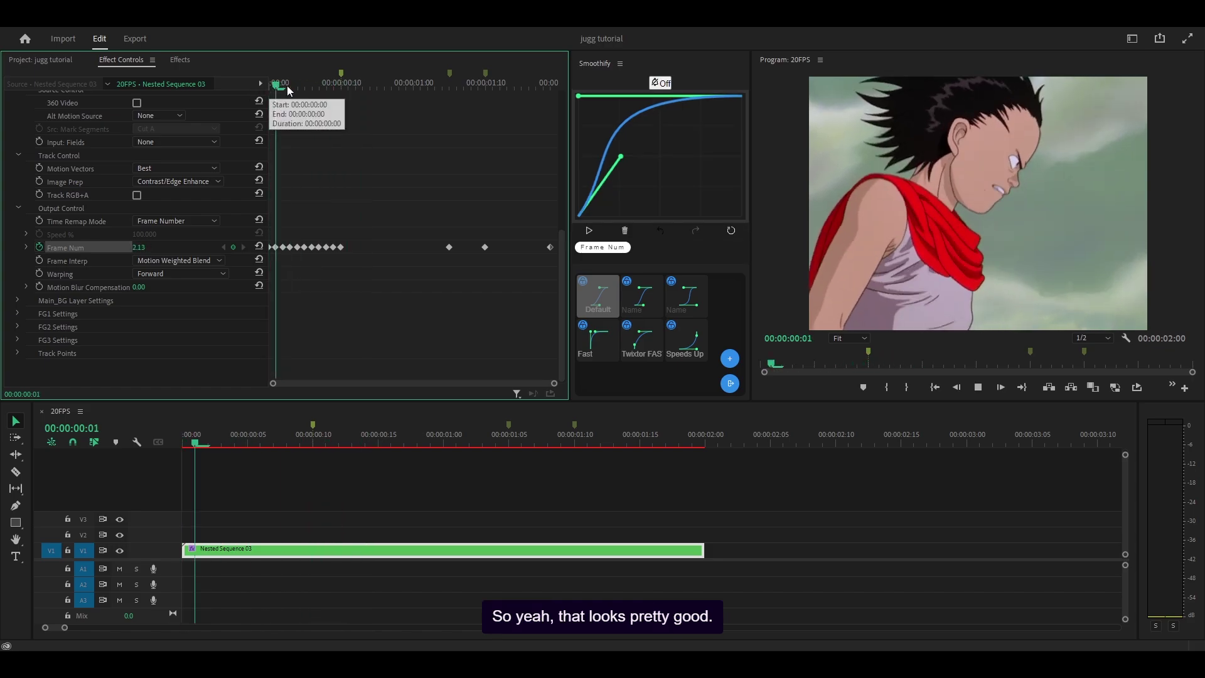
- Apply the same Smoothify curve between the Frame Num keyframes at 00:00:00:10 and 00:00:01:05, and play the clip from the start
{"action": "left_click_drag", "start_coordinate": [288, 84], "coordinate": [394, 96]}
{"action": "left_click_drag", "start_coordinate": [417, 230], "coordinate": [456, 249]}
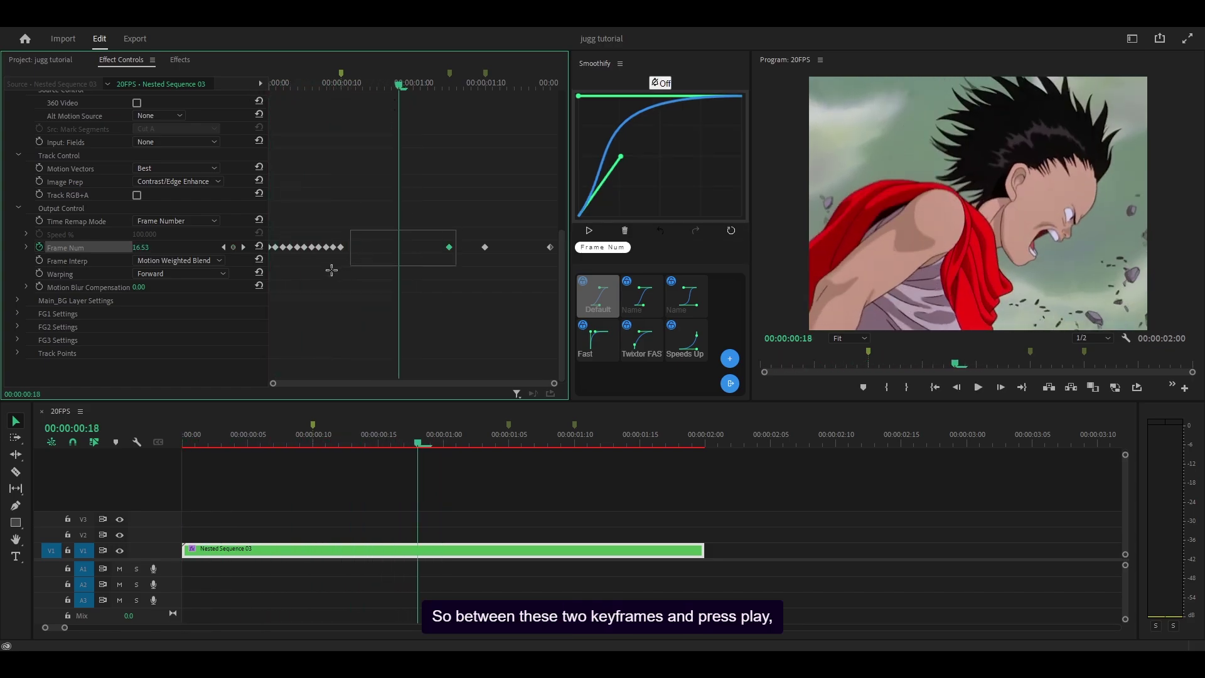
{"action": "left_click", "coordinate": [589, 230]}
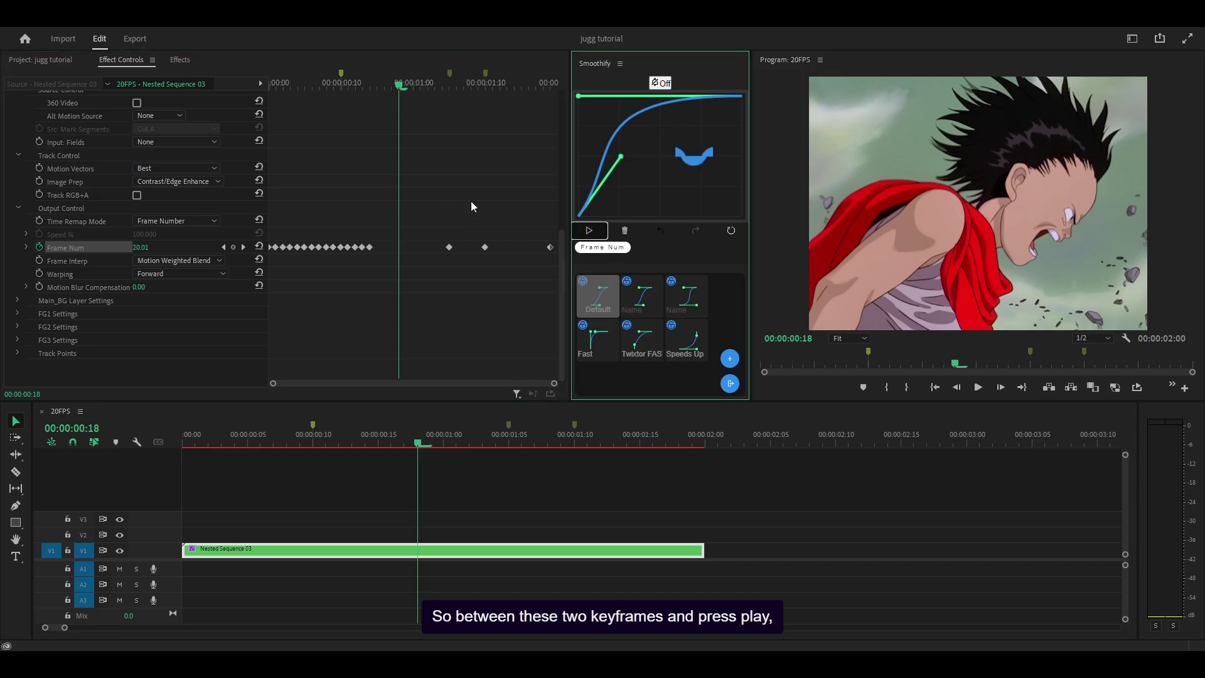
{"action": "left_click", "coordinate": [269, 91]}
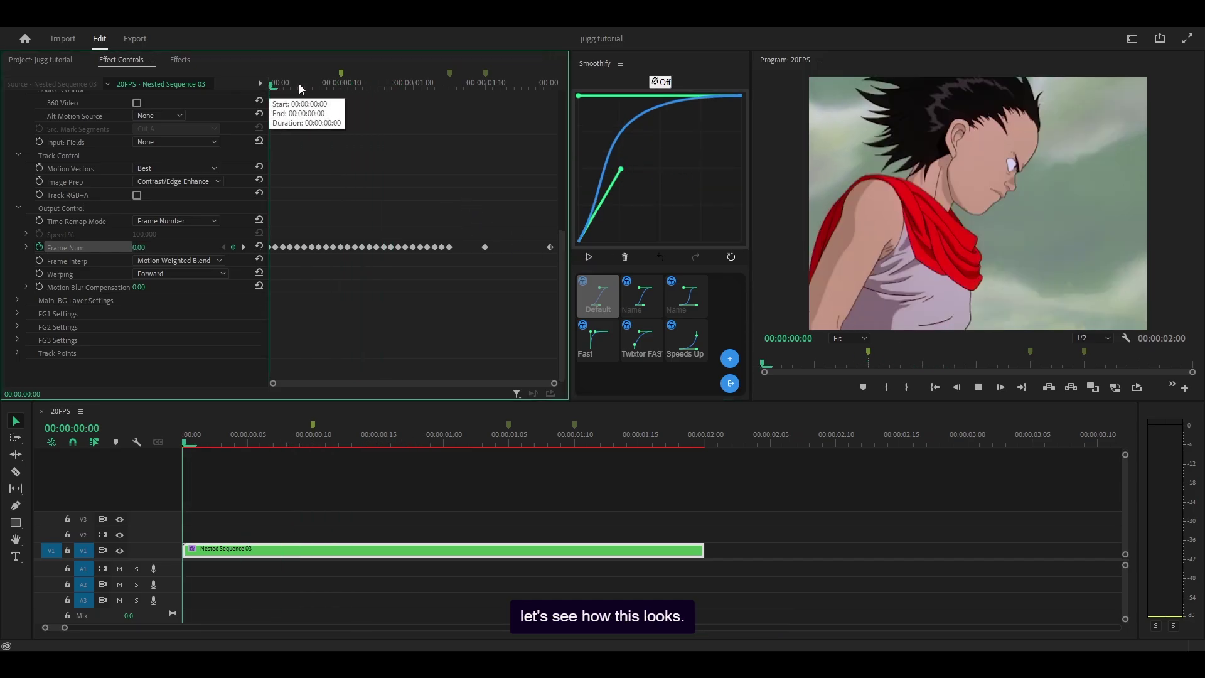
{"action": "key", "text": "space"}
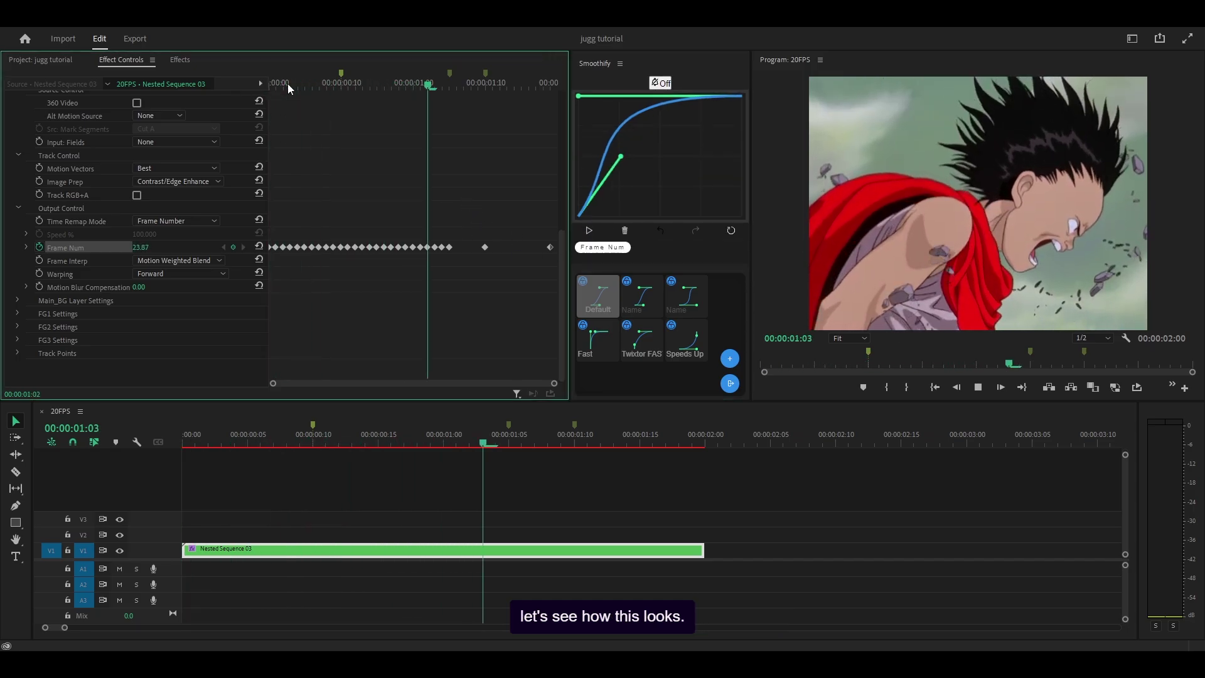
{"action": "key", "text": "space"}
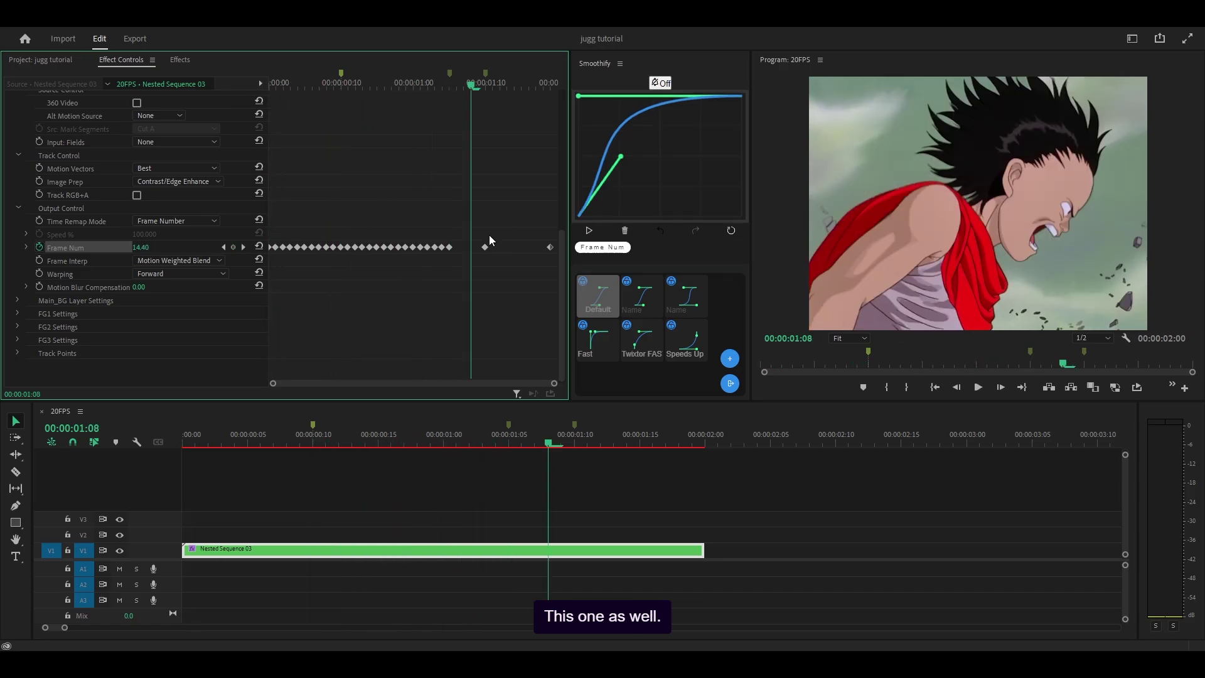
- Apply the same Smoothify curve to the last two Frame Num segments, 00:00:01:05 to 00:00:01:10 and 00:00:01:10 to 00:00:01:19
{"action": "mouse_move", "coordinate": [446, 87]}
{"action": "left_mouse_down"}
{"action": "mouse_move", "coordinate": [477, 87]}
{"action": "mouse_move", "coordinate": [407, 83]}
{"action": "mouse_move", "coordinate": [467, 92]}
{"action": "left_mouse_up"}
{"action": "left_click", "coordinate": [588, 231]}
{"action": "key", "text": "space"}
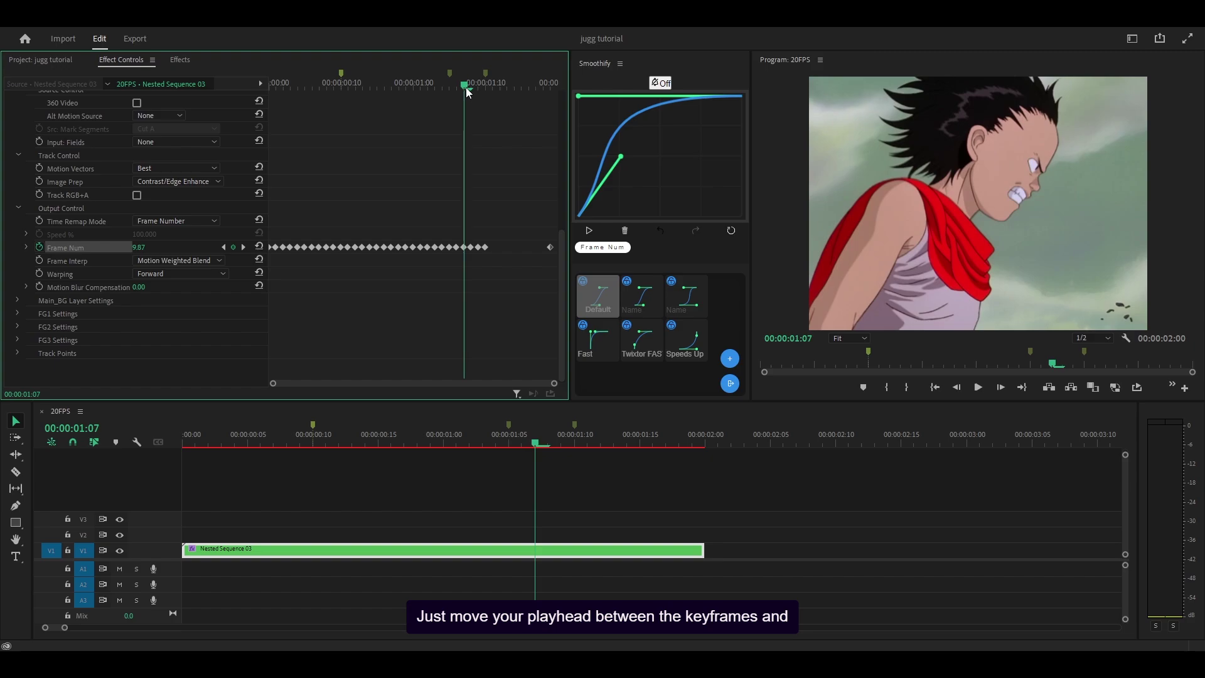
{"action": "left_click", "coordinate": [625, 230]}
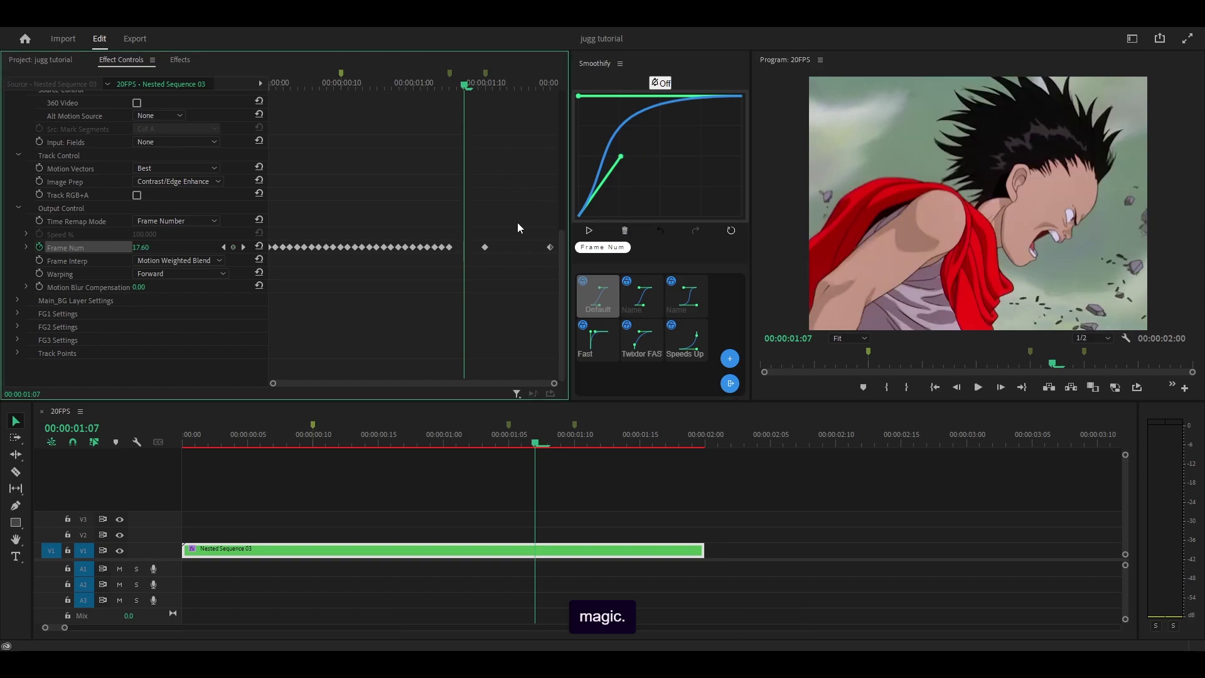
{"action": "left_click", "coordinate": [590, 236]}
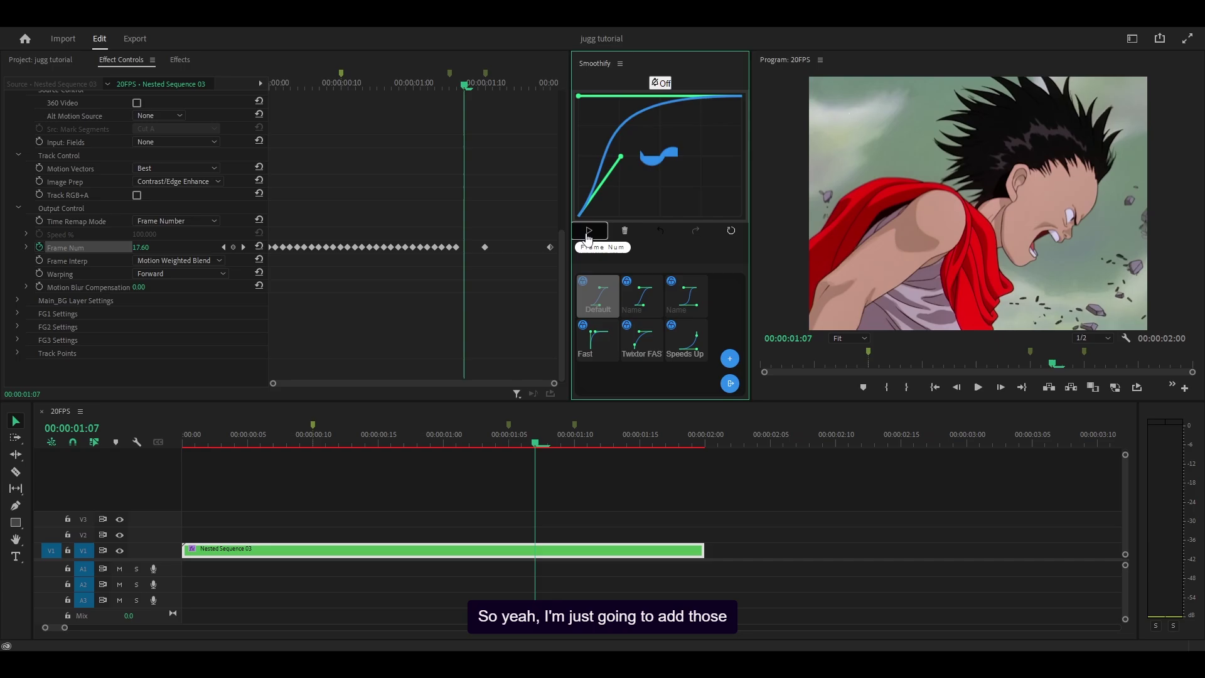
{"action": "left_click", "coordinate": [516, 85]}
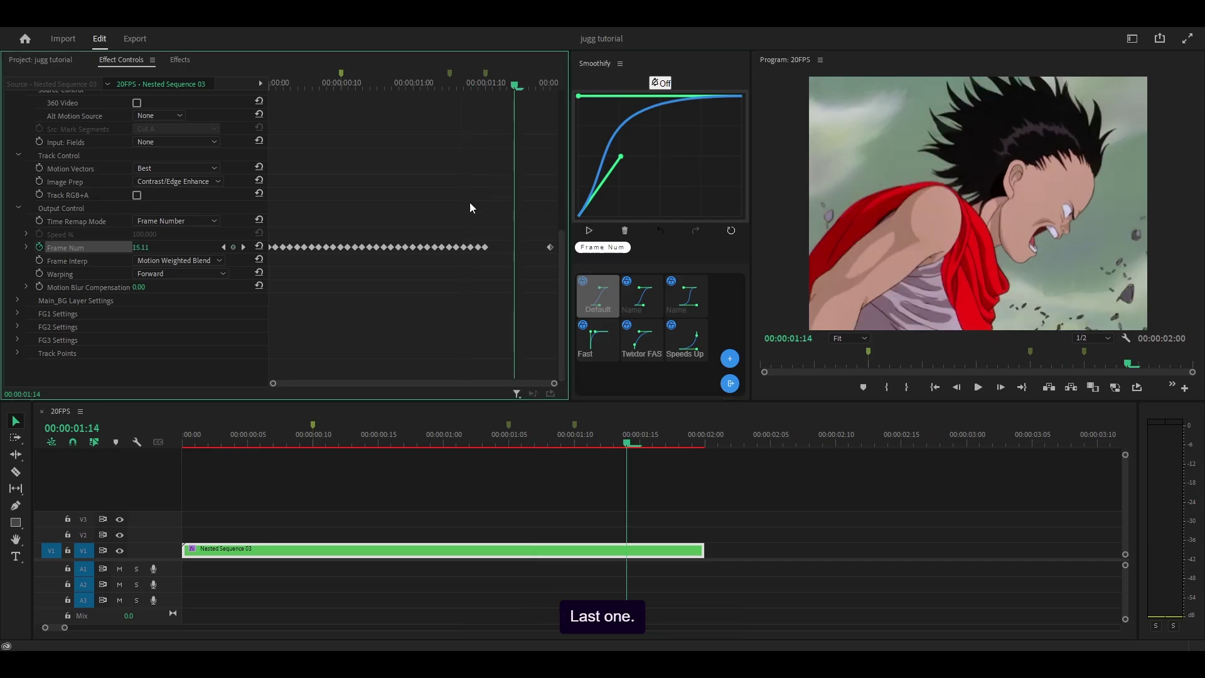
{"action": "left_click", "coordinate": [589, 232]}
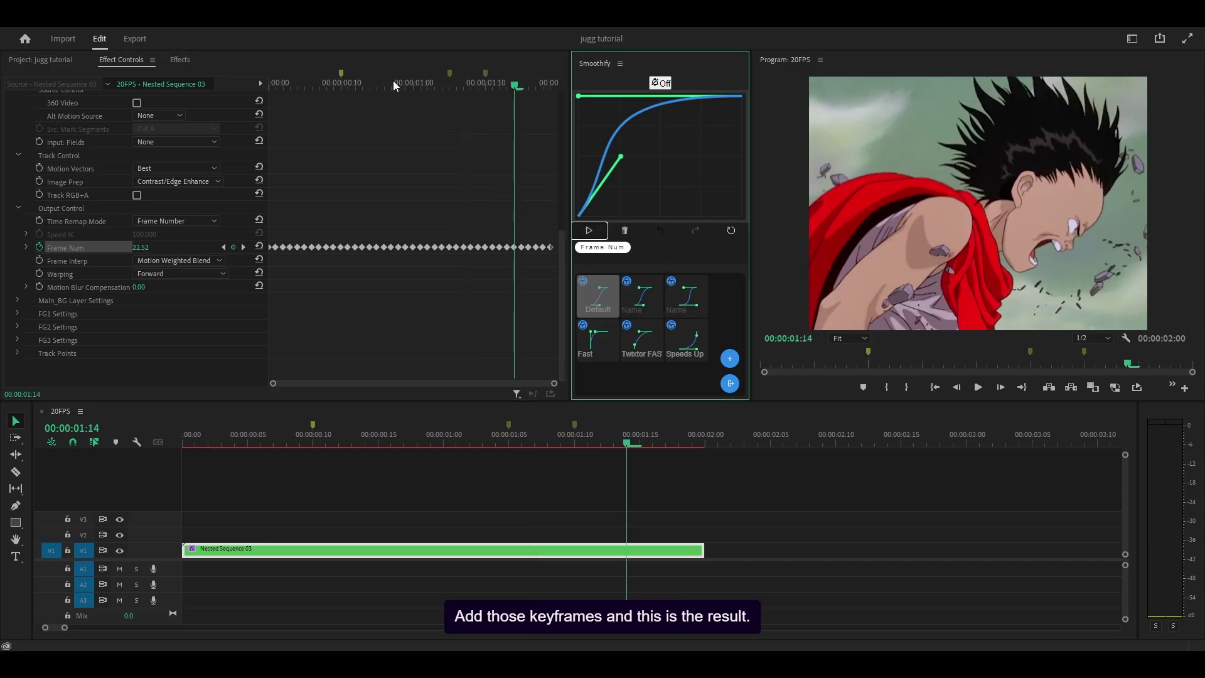
- Play the fully smoothed clip from the start and check the motion between the second and third markers
{"action": "left_click_drag", "start_coordinate": [393, 82], "coordinate": [269, 84]}
{"action": "key", "text": "space"}
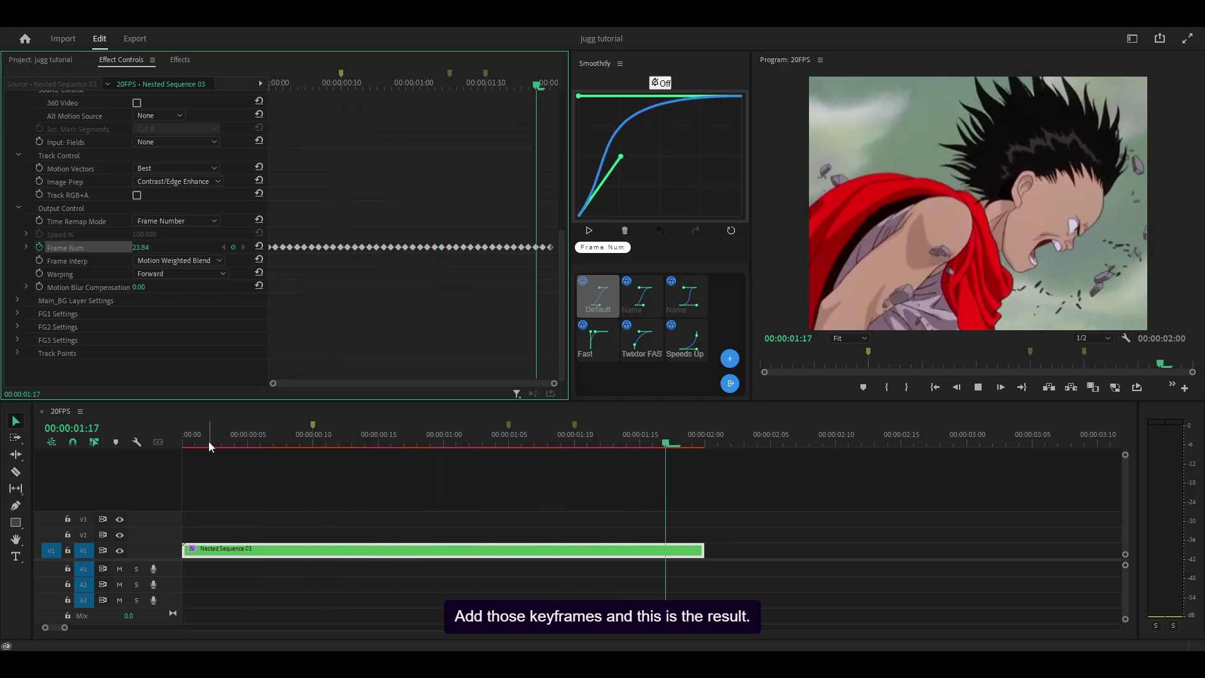
{"action": "left_click_drag", "start_coordinate": [503, 446], "coordinate": [542, 452]}
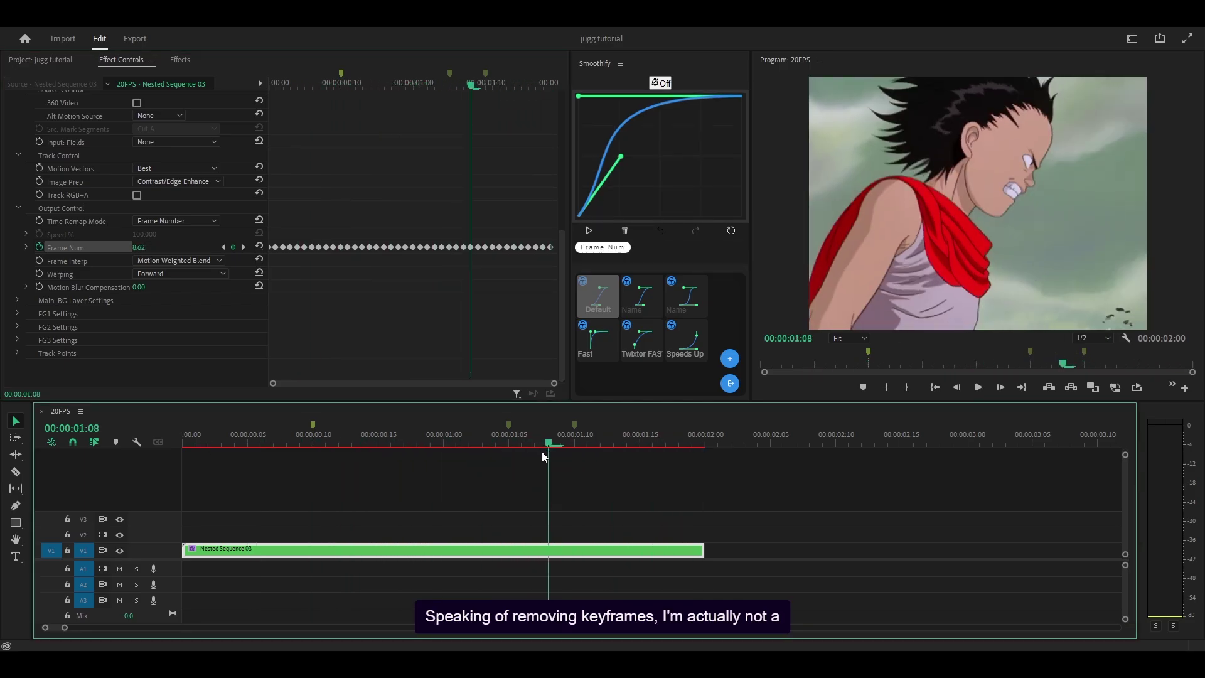
- Remove the Smoothify keyframes from the last two Frame Num segments, after 00:00:01:05
{"action": "left_click", "coordinate": [472, 88]}
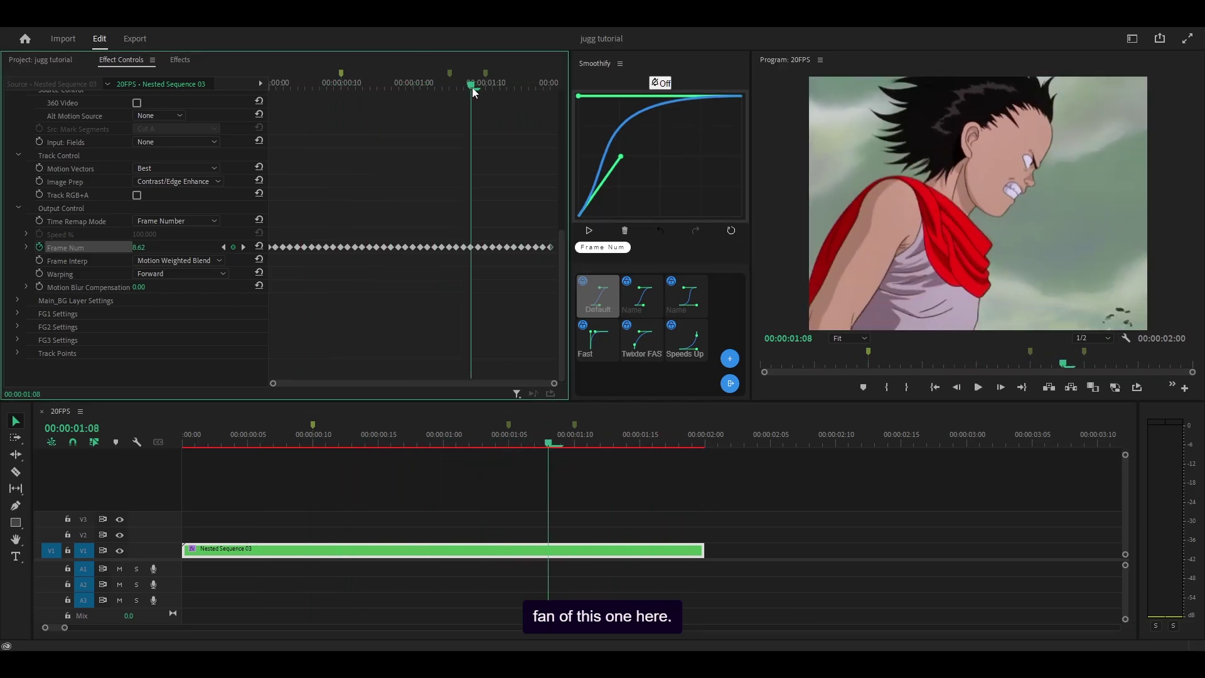
{"action": "left_click_drag", "start_coordinate": [472, 88], "coordinate": [468, 90]}
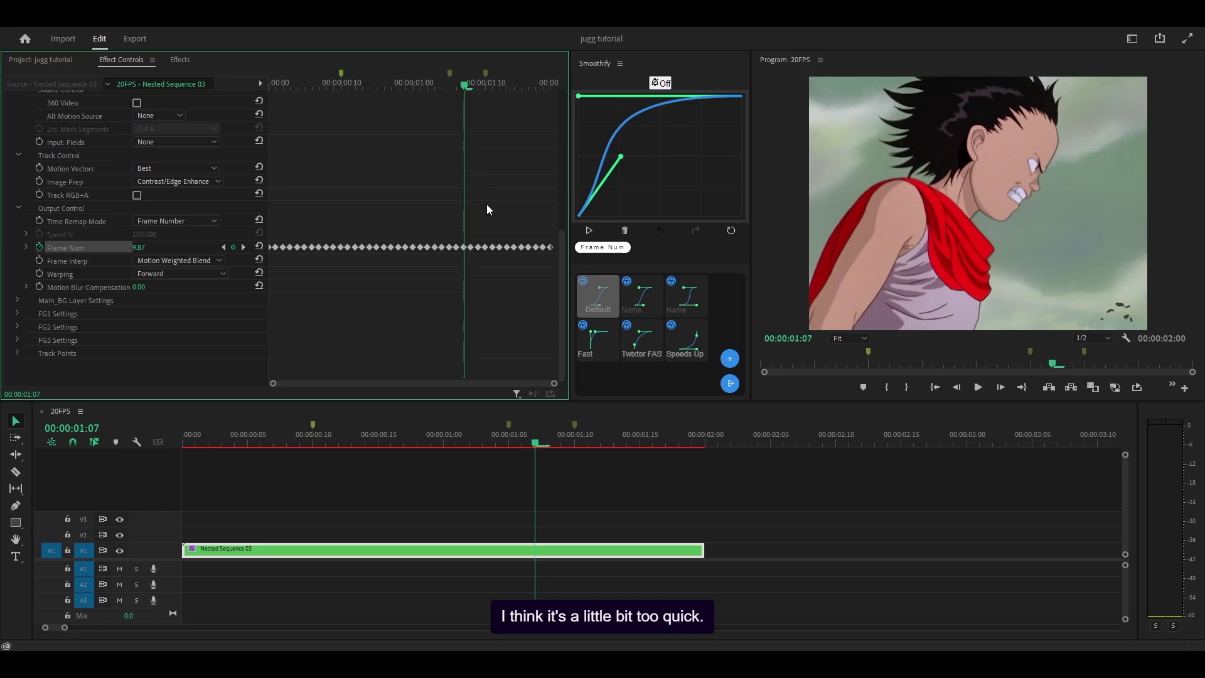
{"action": "left_click", "coordinate": [624, 230]}
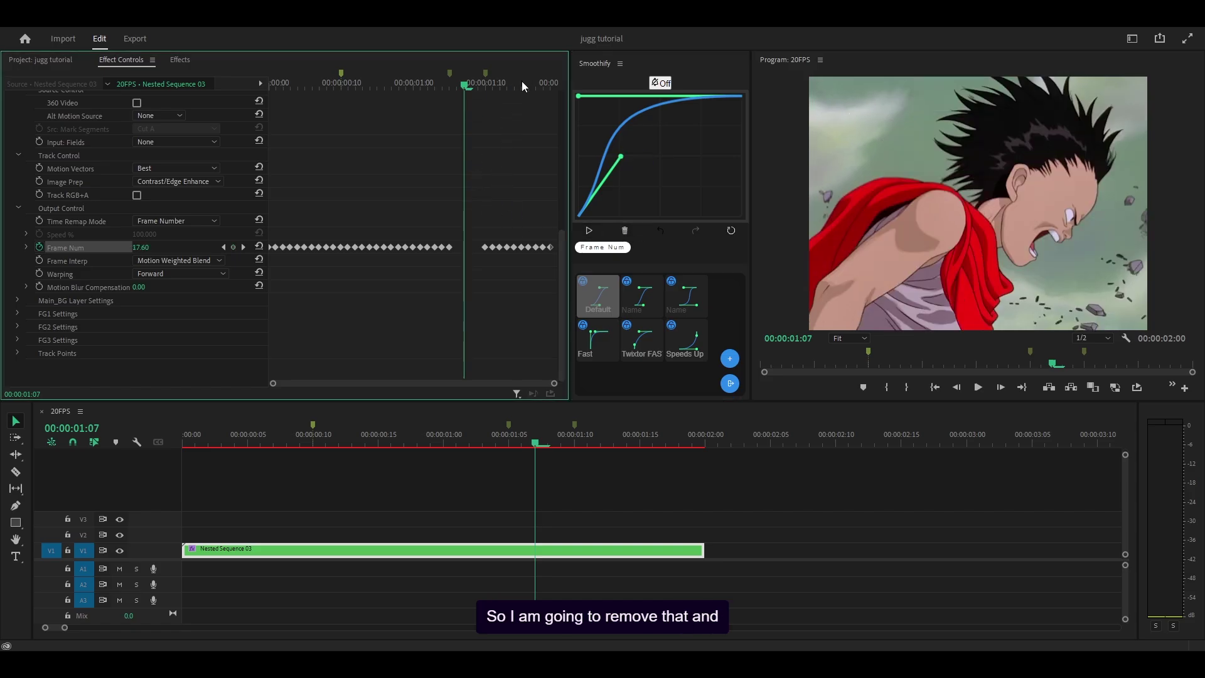
{"action": "left_click", "coordinate": [522, 85]}
{"action": "left_click", "coordinate": [625, 230]}
- Move the Frame Num keyframe at the third marker five frames later, to 00:00:01:15
{"action": "left_click", "coordinate": [484, 86]}
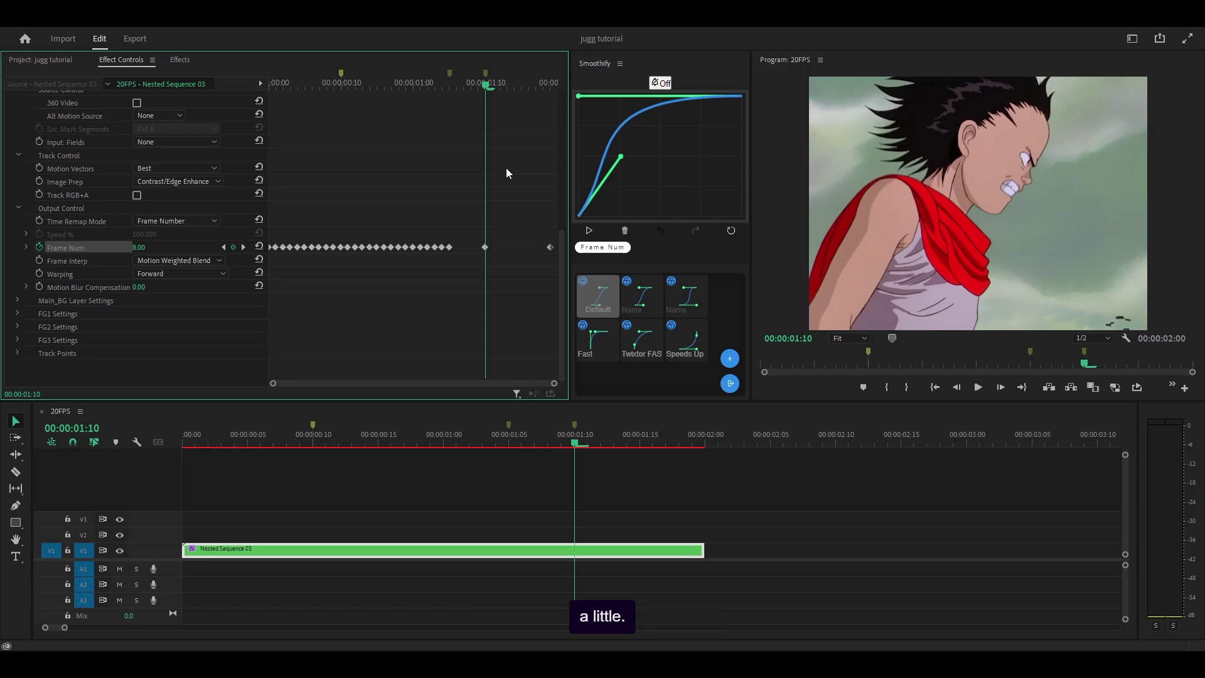
{"action": "key", "text": "shift+Right"}
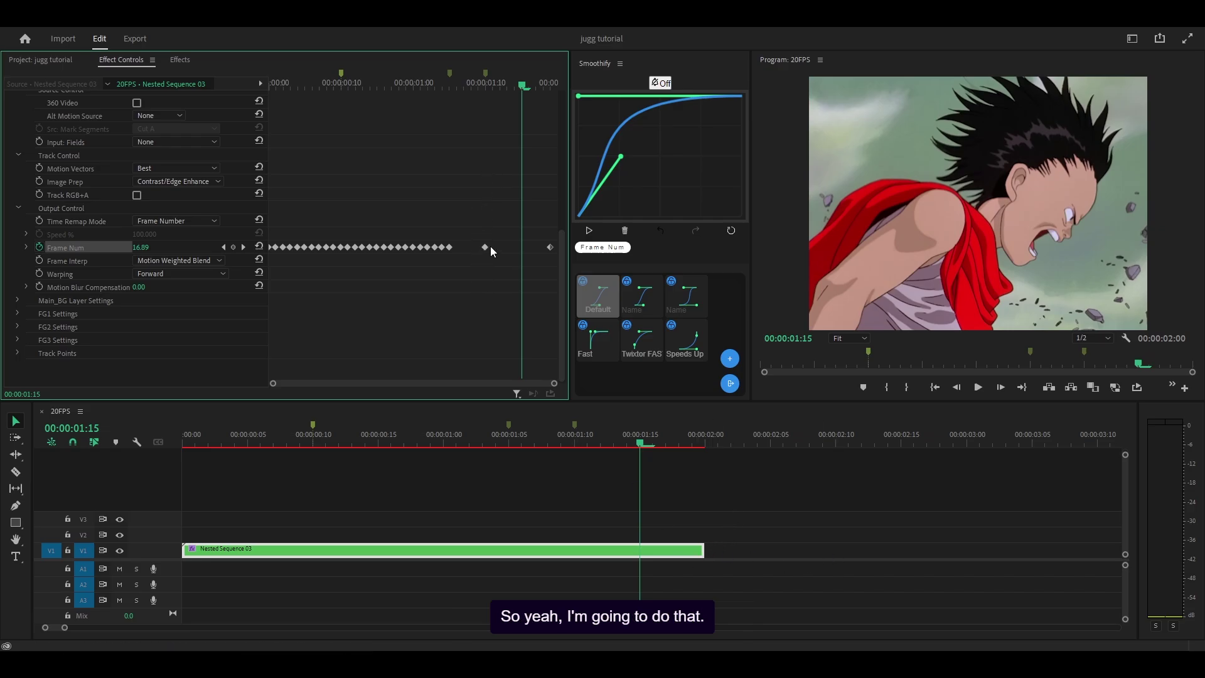
{"action": "left_click_drag", "start_coordinate": [491, 247], "coordinate": [522, 247]}
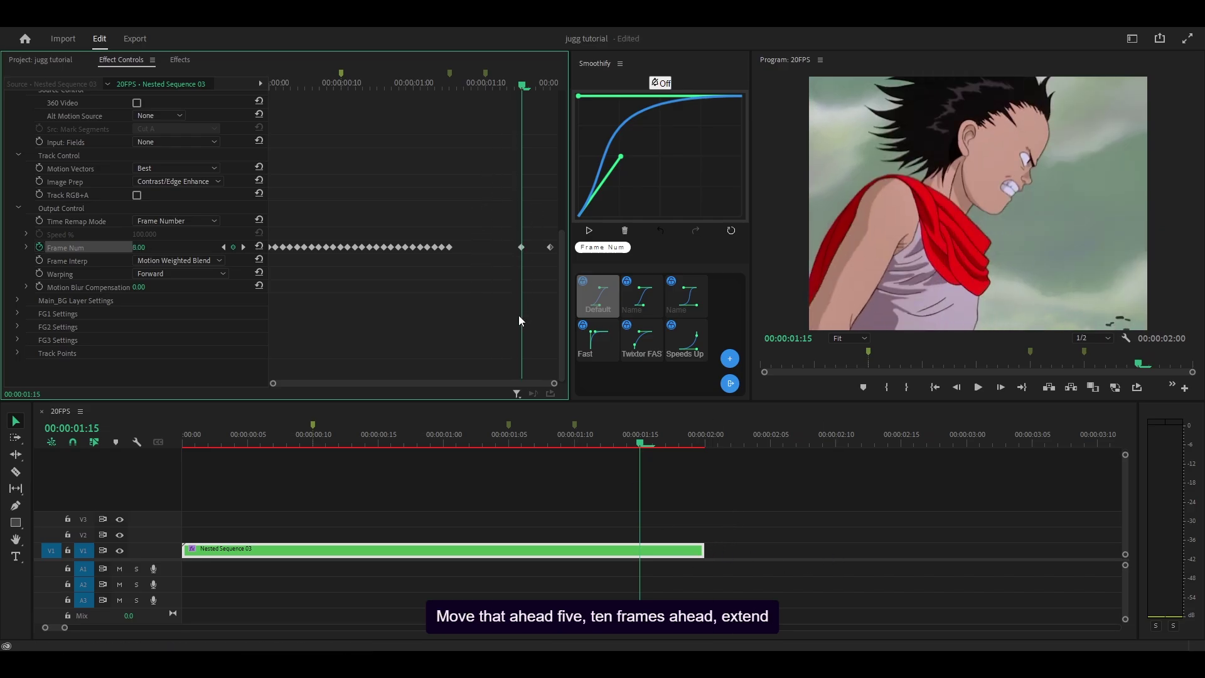
- Extend the nested clip's end to 00:00:02:05 and move the last Frame Num keyframe to its final frame, 00:00:02:04
{"action": "key", "text": "shift+Right"}
{"action": "key", "text": "shift+Right"}
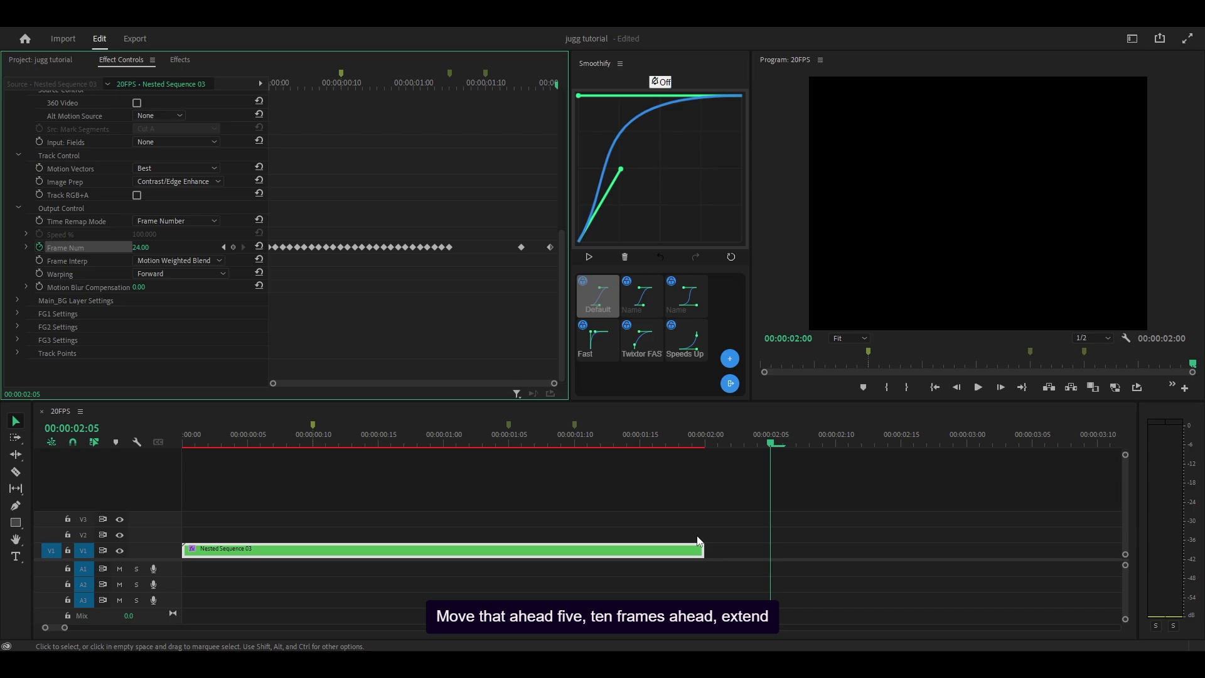
{"action": "left_click_drag", "start_coordinate": [699, 544], "coordinate": [769, 549]}
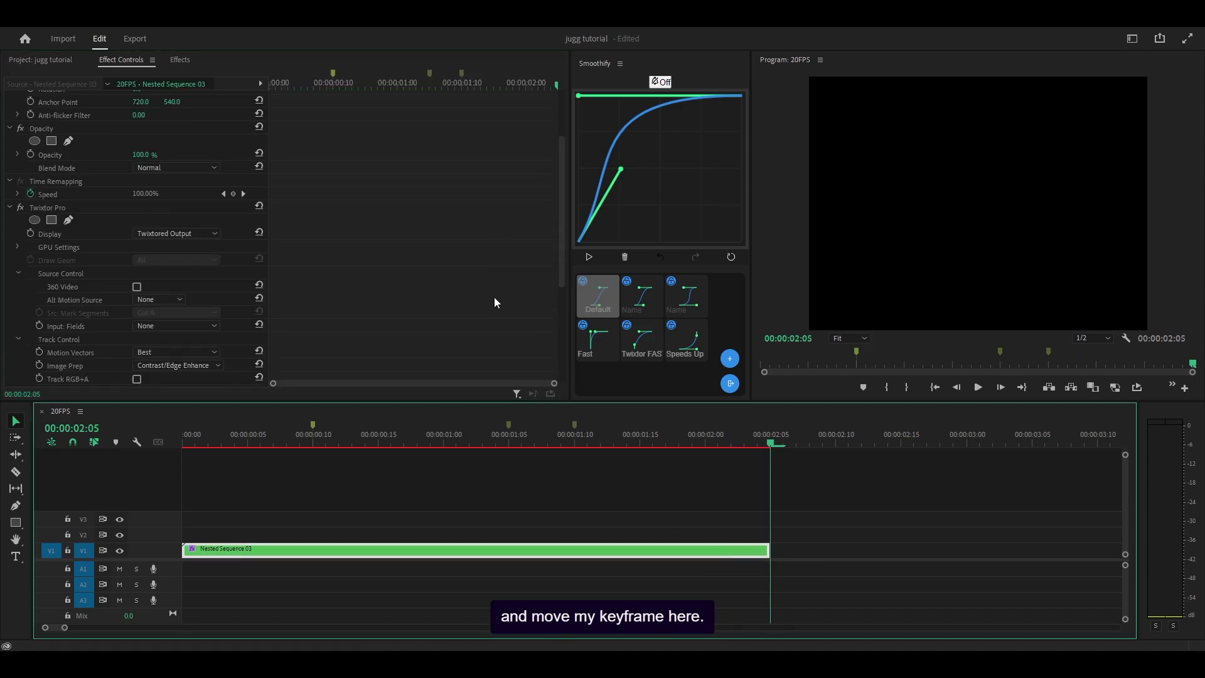
{"action": "scroll", "coordinate": [495, 298], "scroll_direction": "down", "scroll_amount": 3}
{"action": "key", "text": "Left"}
{"action": "left_click_drag", "start_coordinate": [519, 320], "coordinate": [548, 323]}
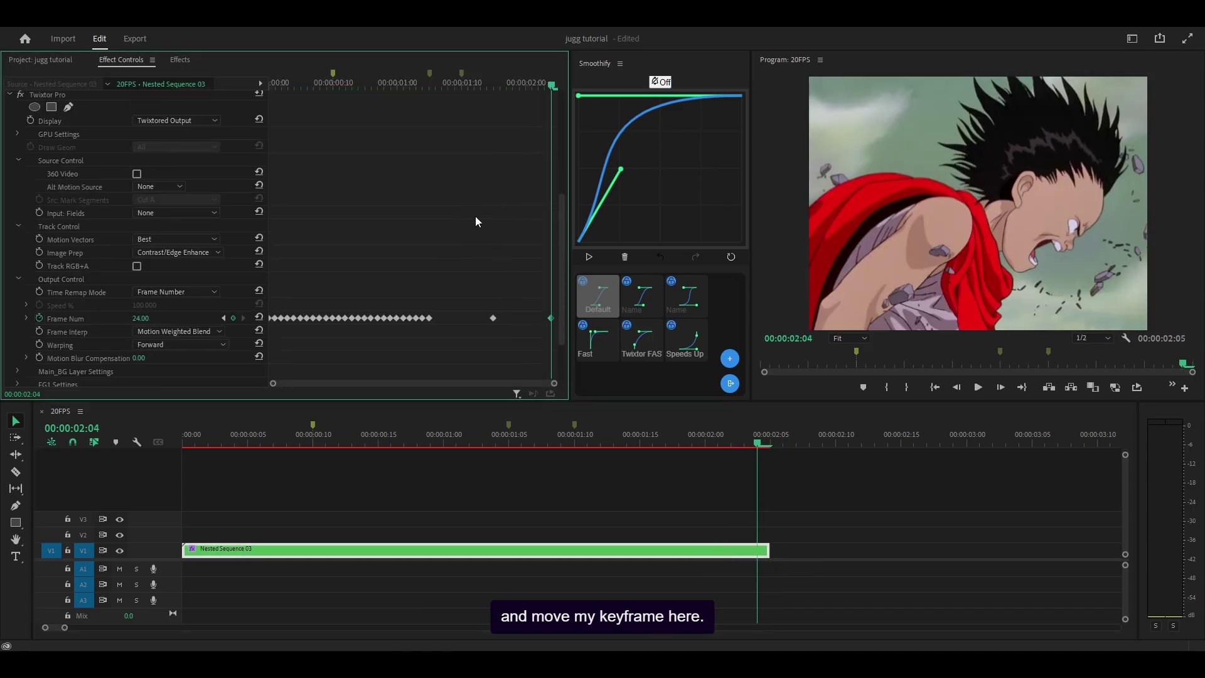
- Apply the softer Smoothify curve to the two retimed Frame Num segments, 00:00:01:05 to 00:00:01:15 and 00:00:01:15 to 00:00:02:04
{"action": "left_click", "coordinate": [457, 84]}
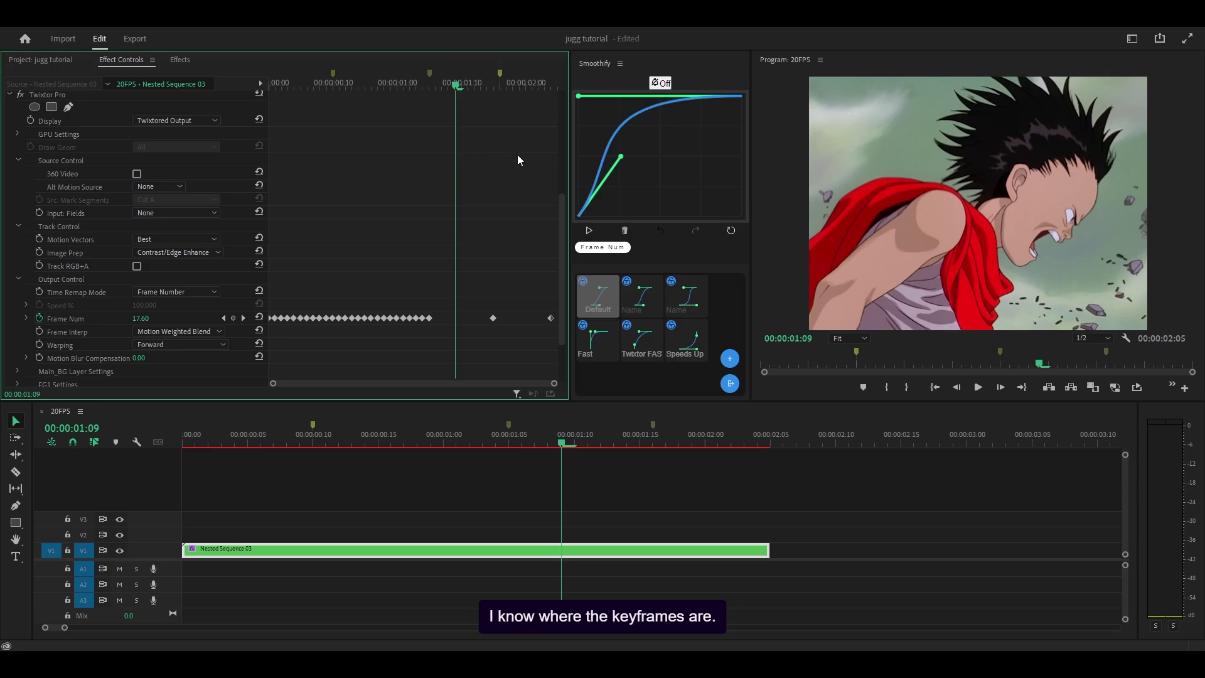
{"action": "left_click", "coordinate": [588, 230]}
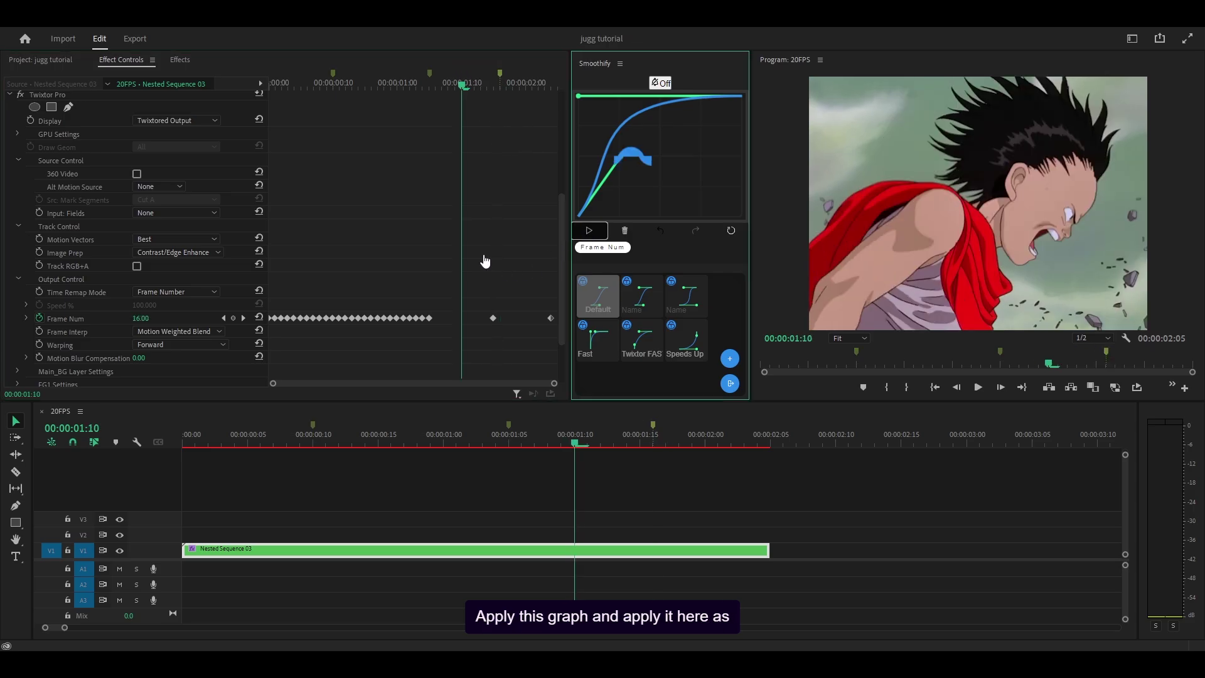
{"action": "left_click", "coordinate": [527, 85]}
{"action": "left_click", "coordinate": [589, 230]}
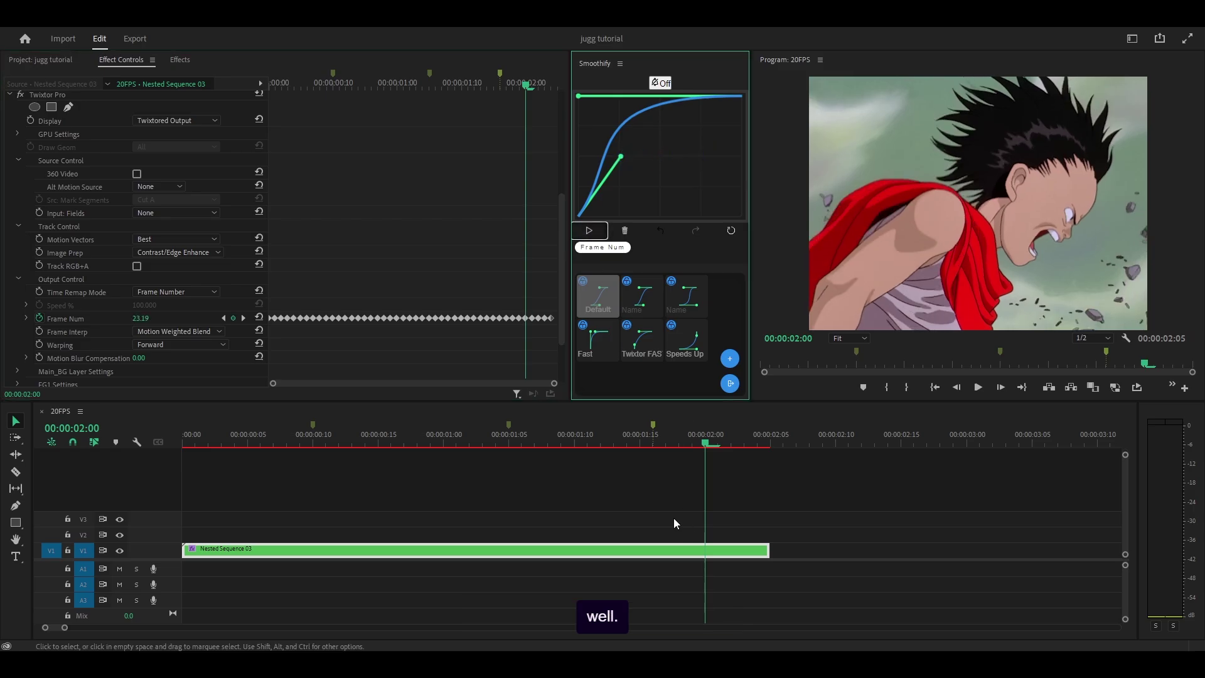
- Return the playhead to the start of the sequence and play the extended, smoothed clip
{"action": "left_click", "coordinate": [756, 443]}
{"action": "left_click_drag", "start_coordinate": [755, 443], "coordinate": [180, 480]}
{"action": "left_click", "coordinate": [281, 466]}
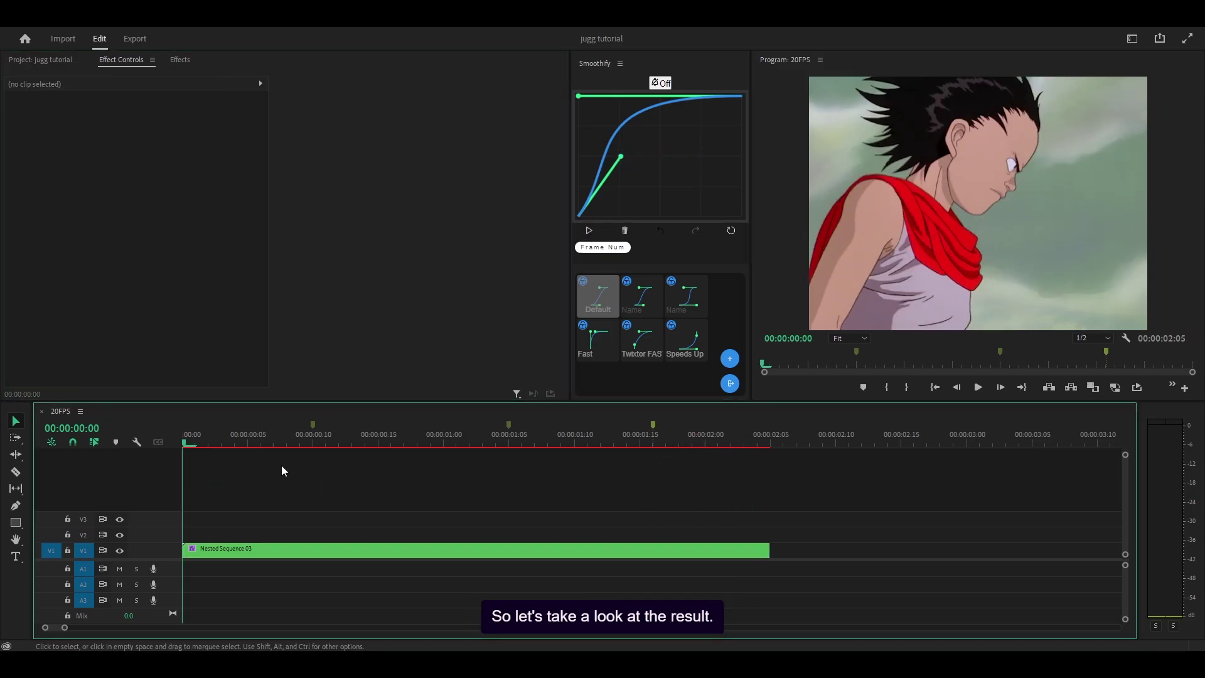
{"action": "key", "text": "space"}
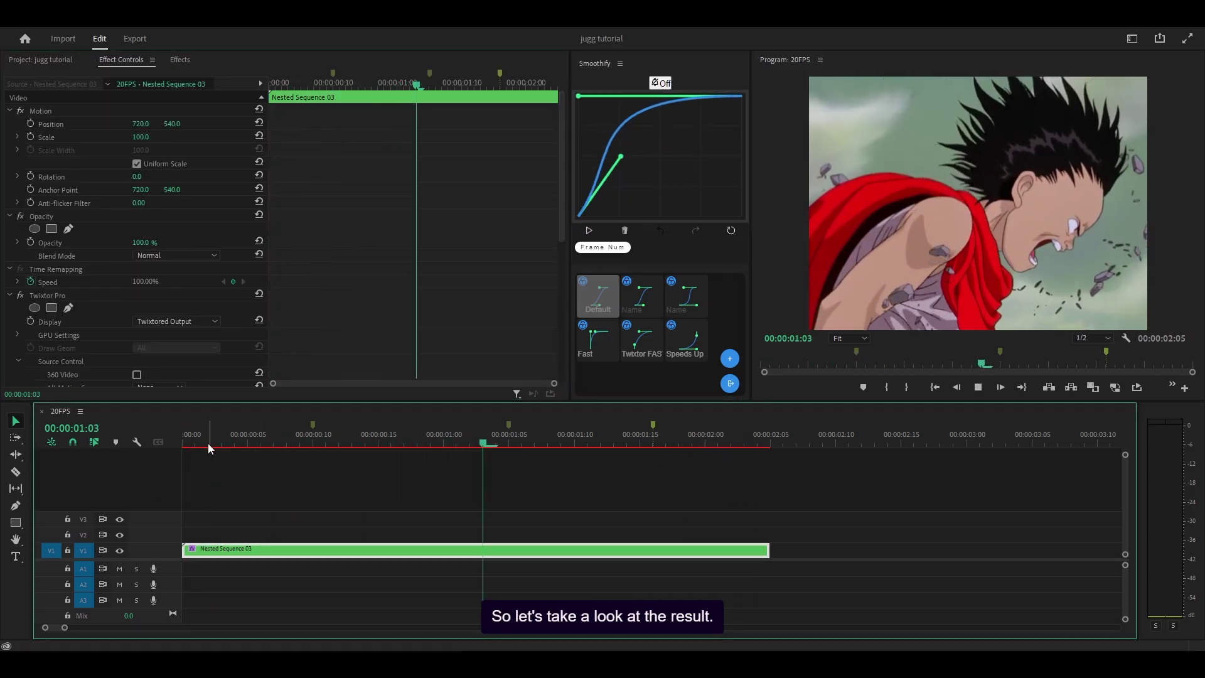